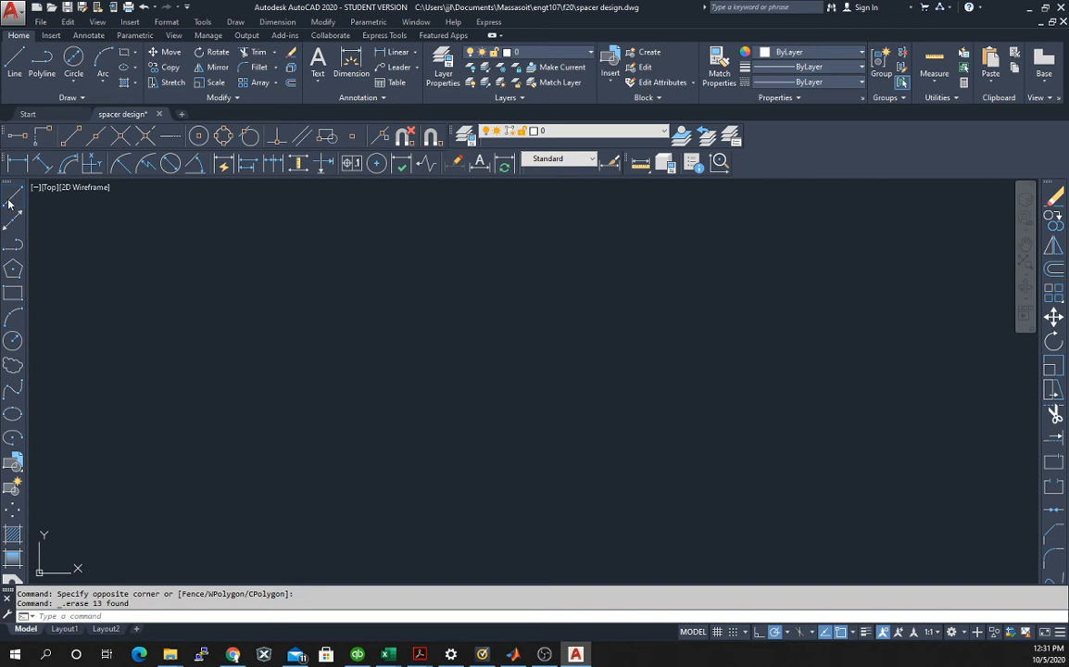
Draw a horizontal line 6 units long for the spacer's lower edge.
click(10, 201)
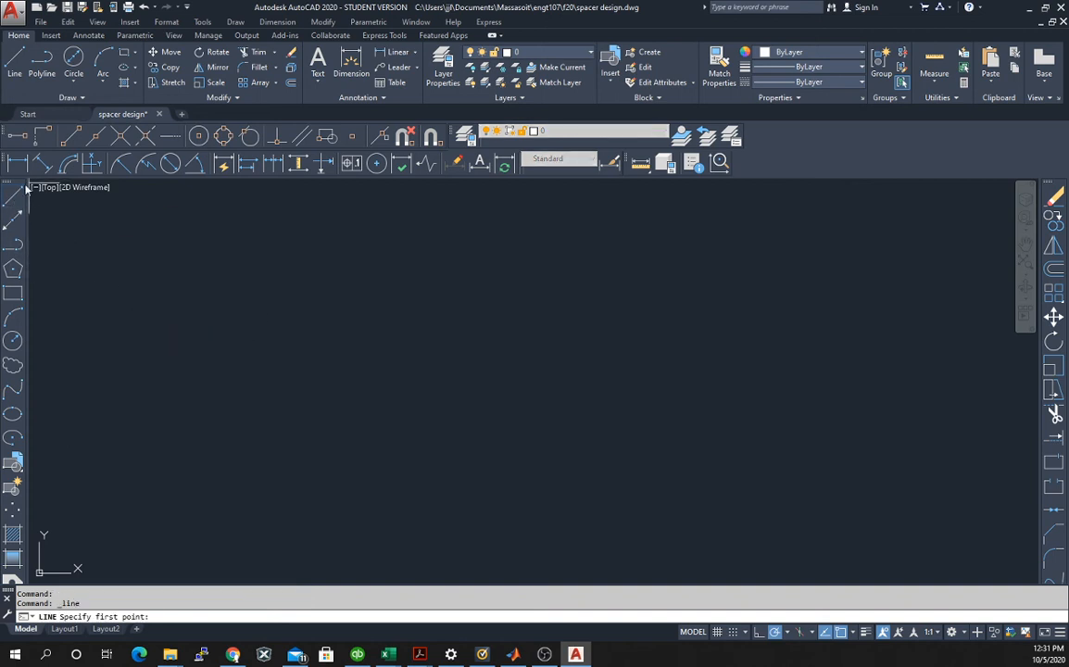
click(200, 505)
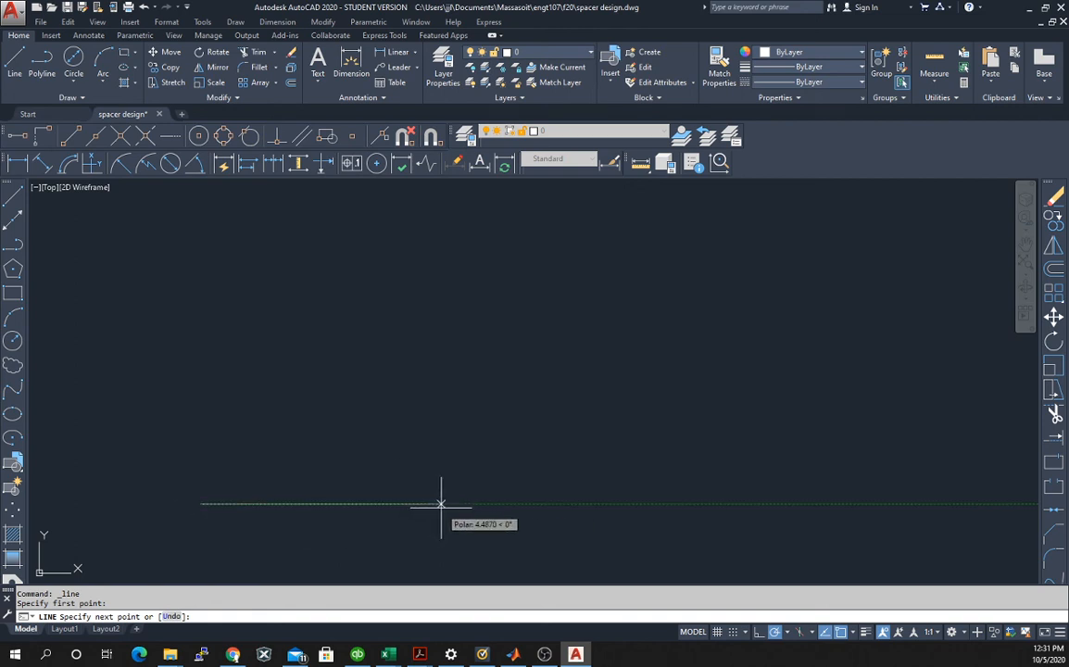
text(6)
key(Return)
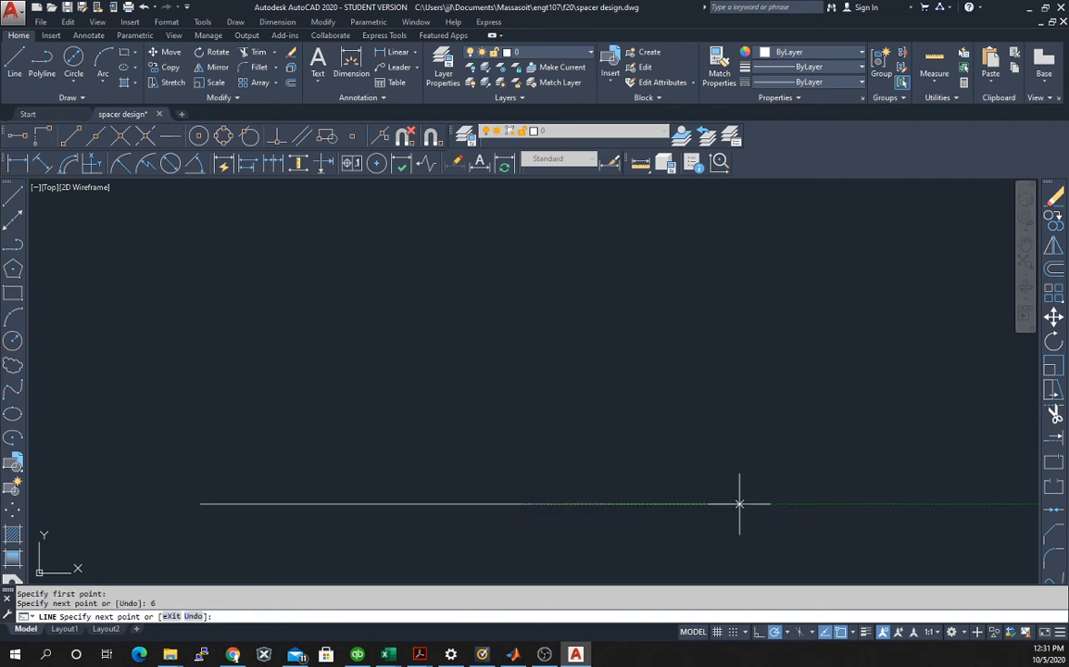
key(Escape)
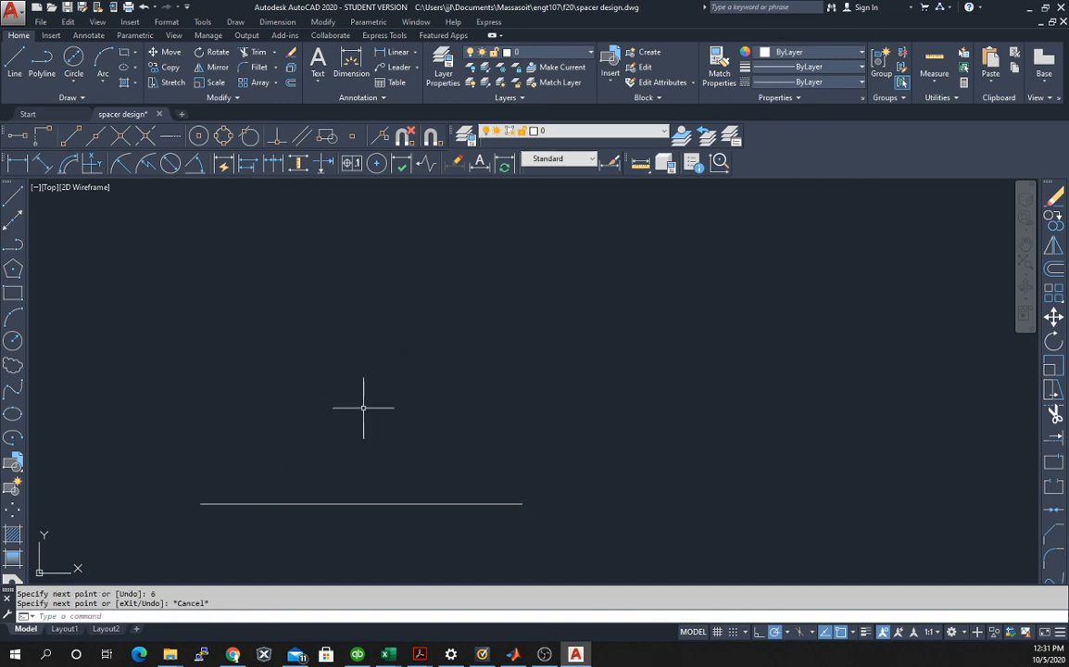
Check the spacer's edge and notch dimensions in the Spacer.pdf reference, and return to the AutoCAD drawing.
middle_drag(376, 402, 551, 389)
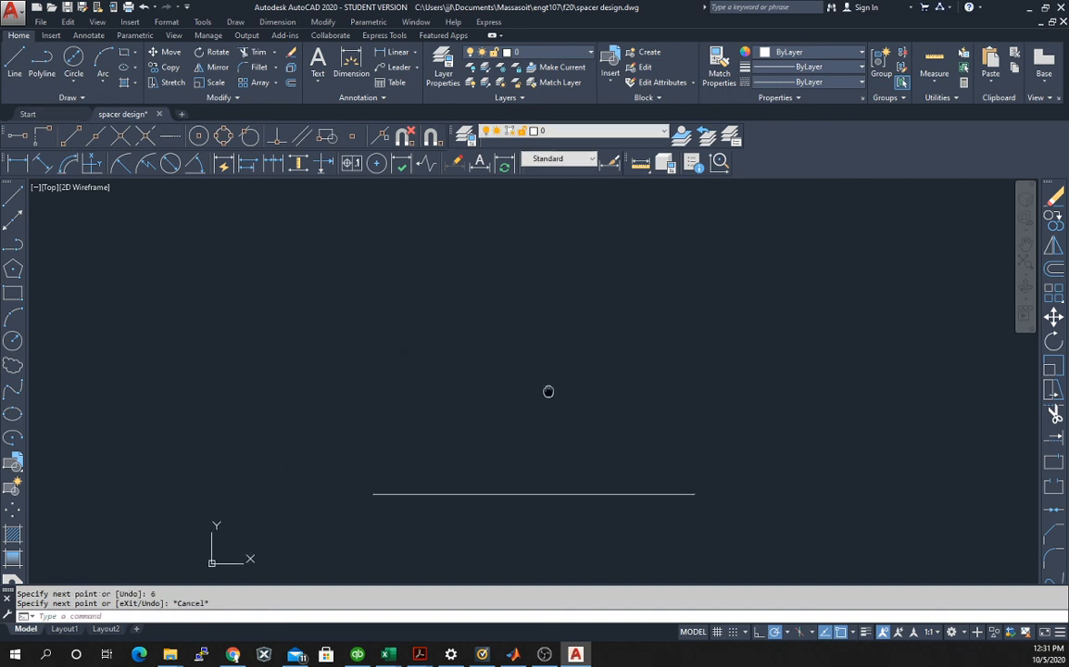
scroll(538, 408, up, 2)
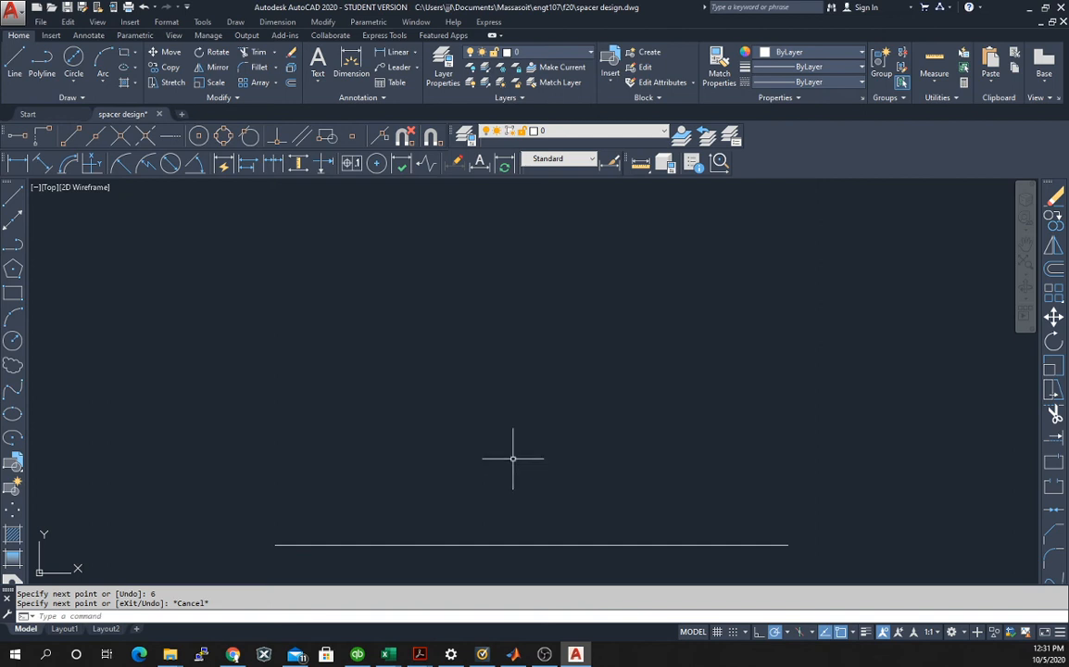
mouse_move(515, 457)
middle_down()
mouse_move(517, 399)
mouse_move(506, 394)
middle_up()
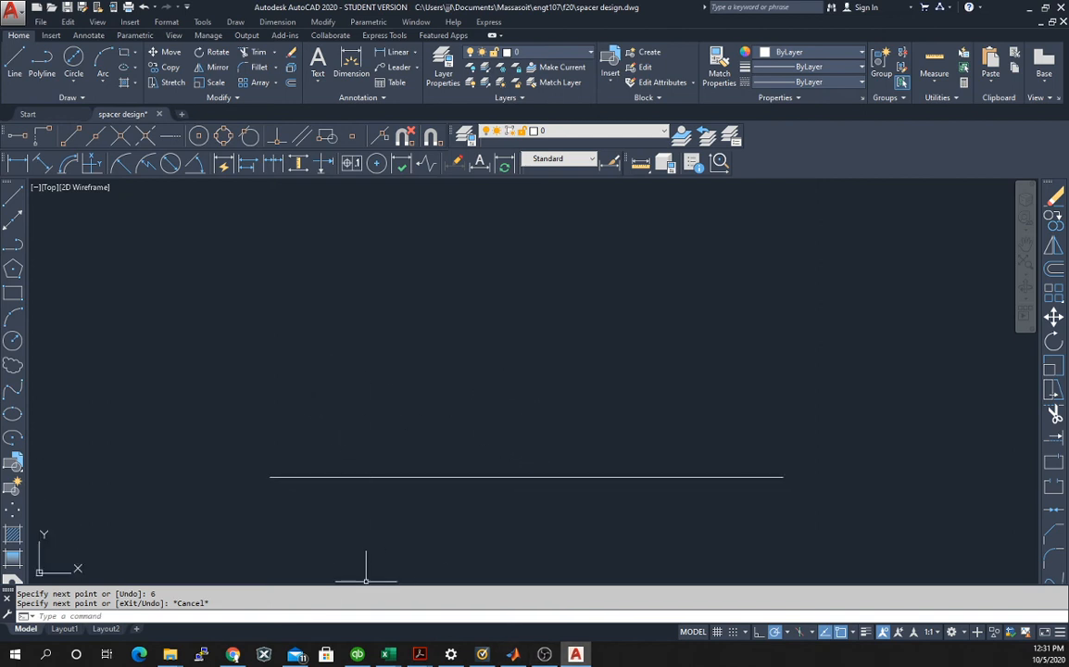
click(575, 657)
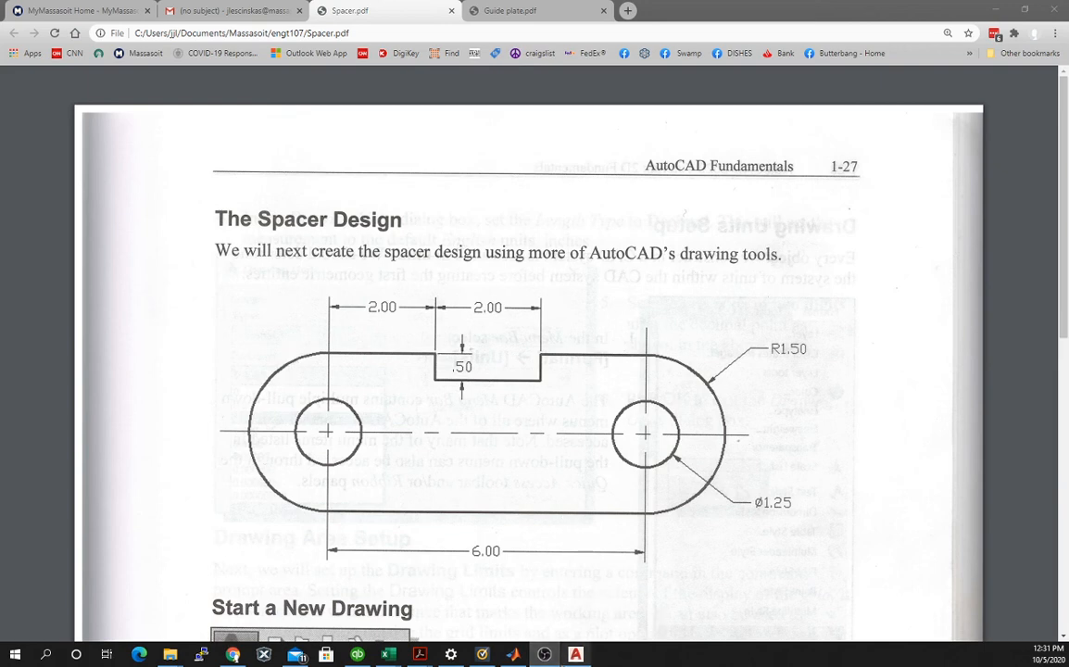
click(576, 656)
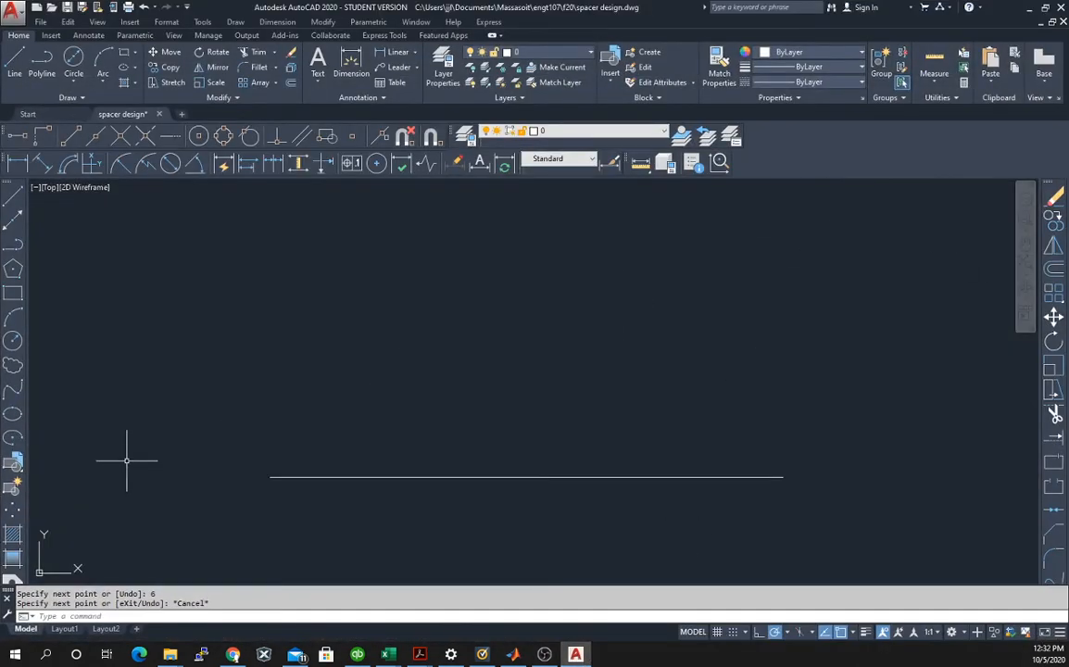
click(12, 195)
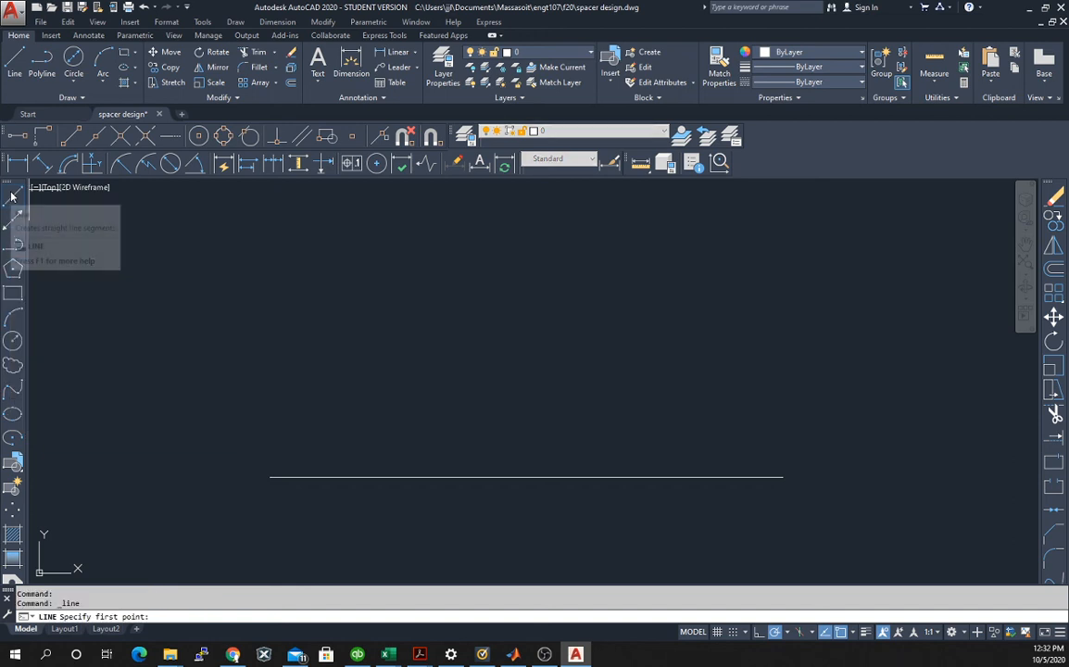
click(40, 137)
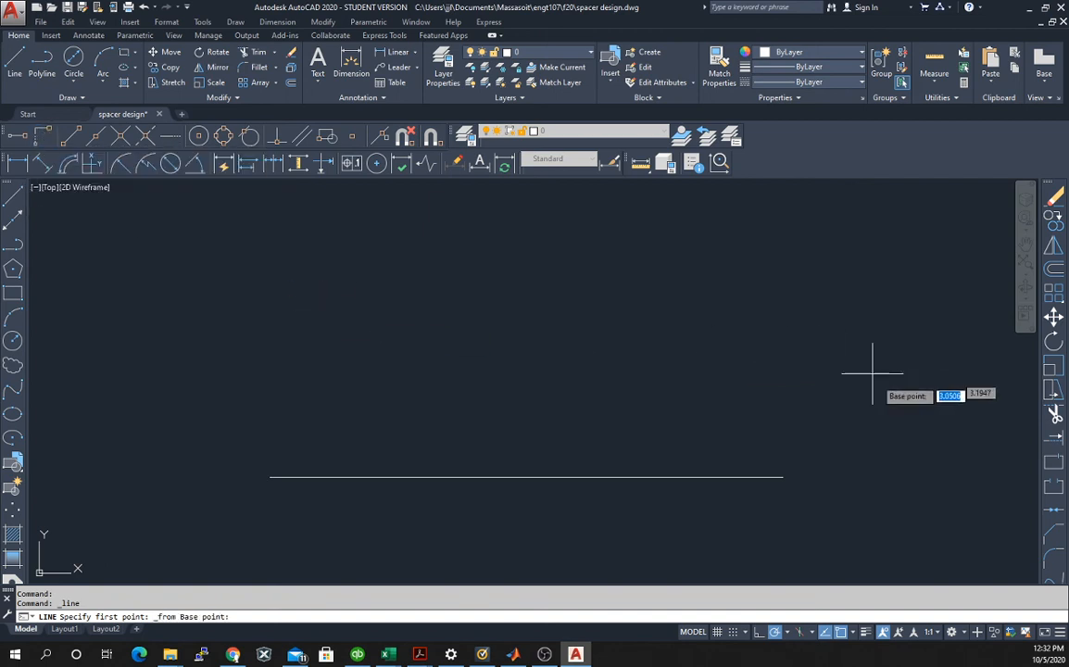
click(783, 479)
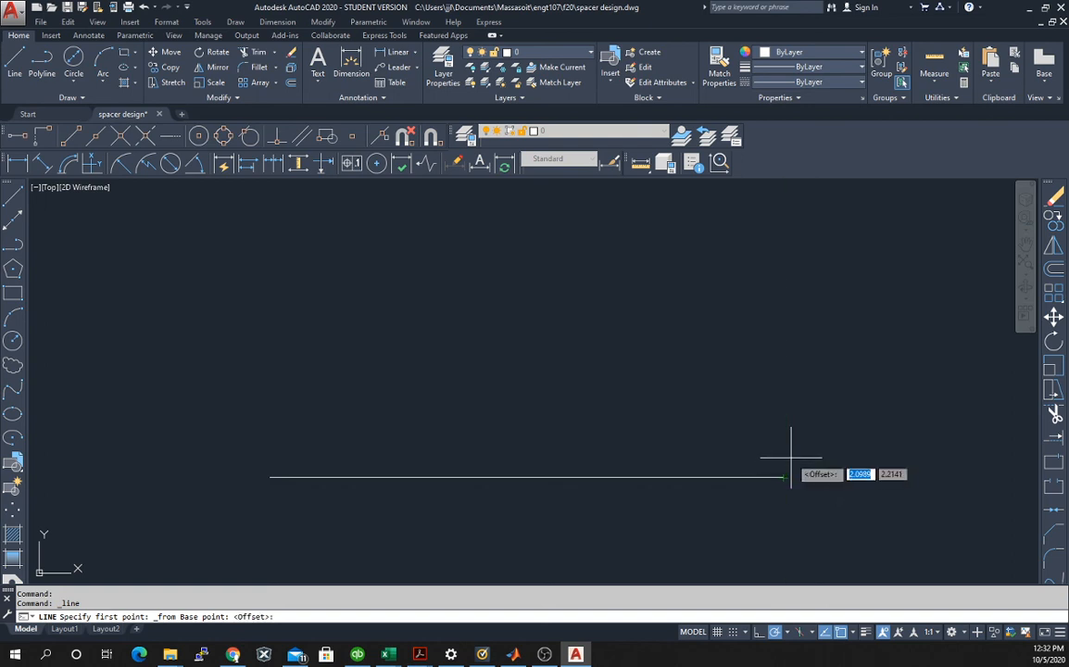
key(F8)
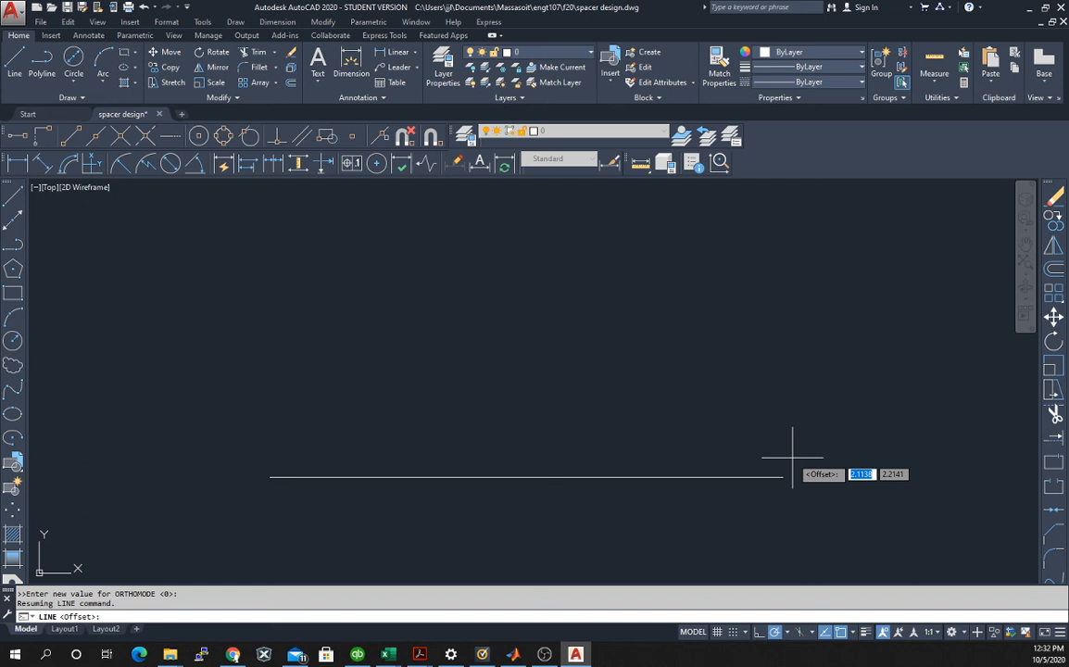
text(@)
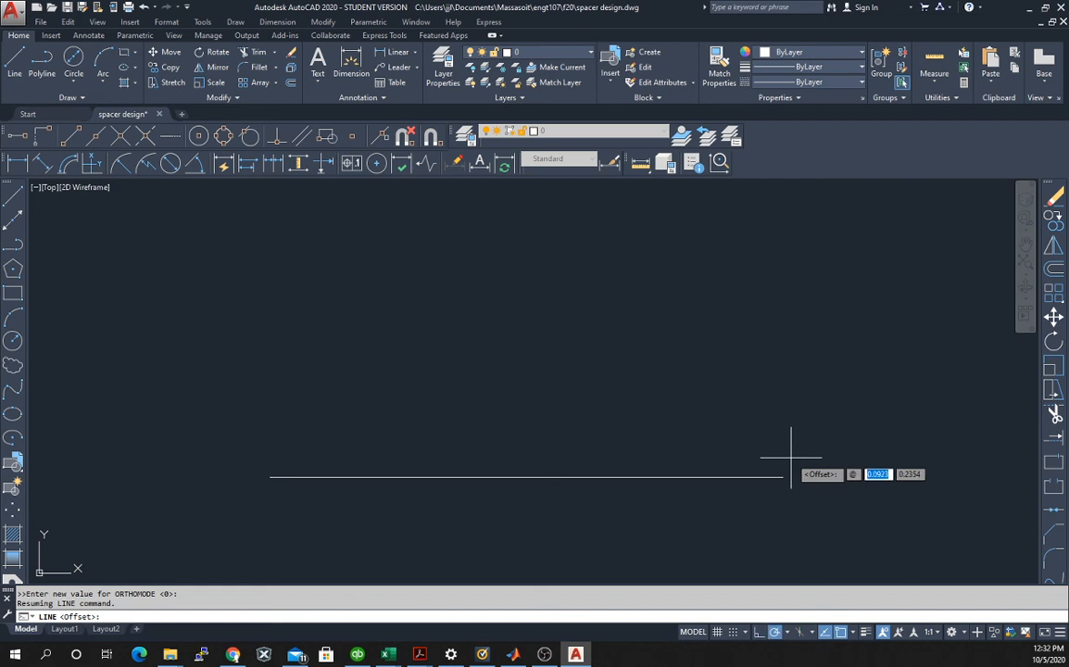
text(0)
key(Tab)
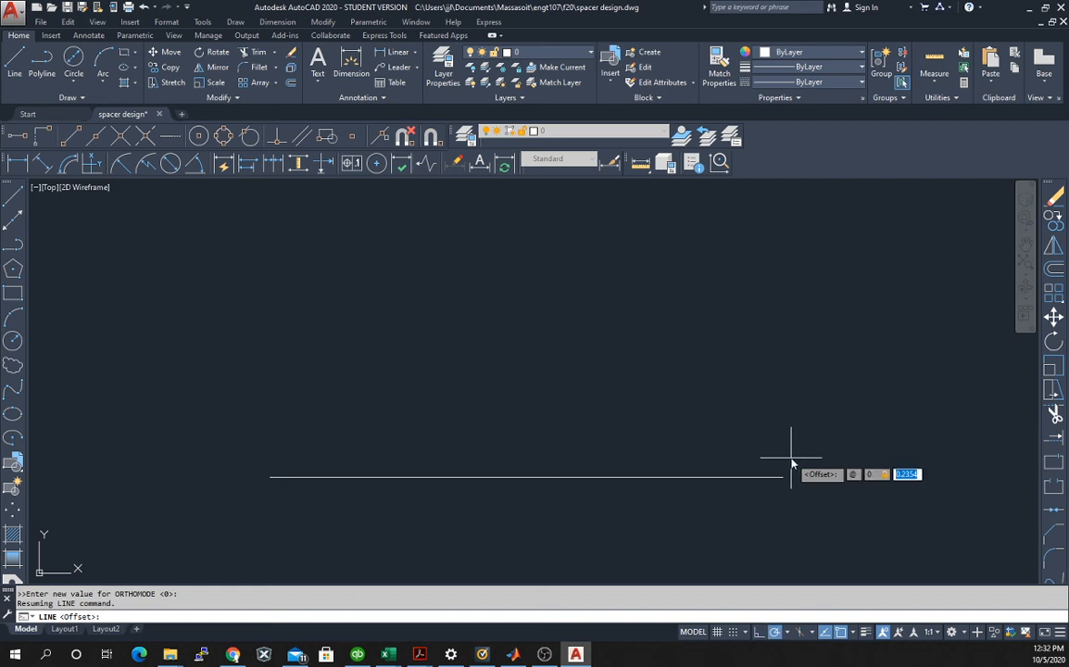
text(3)
key(Return)
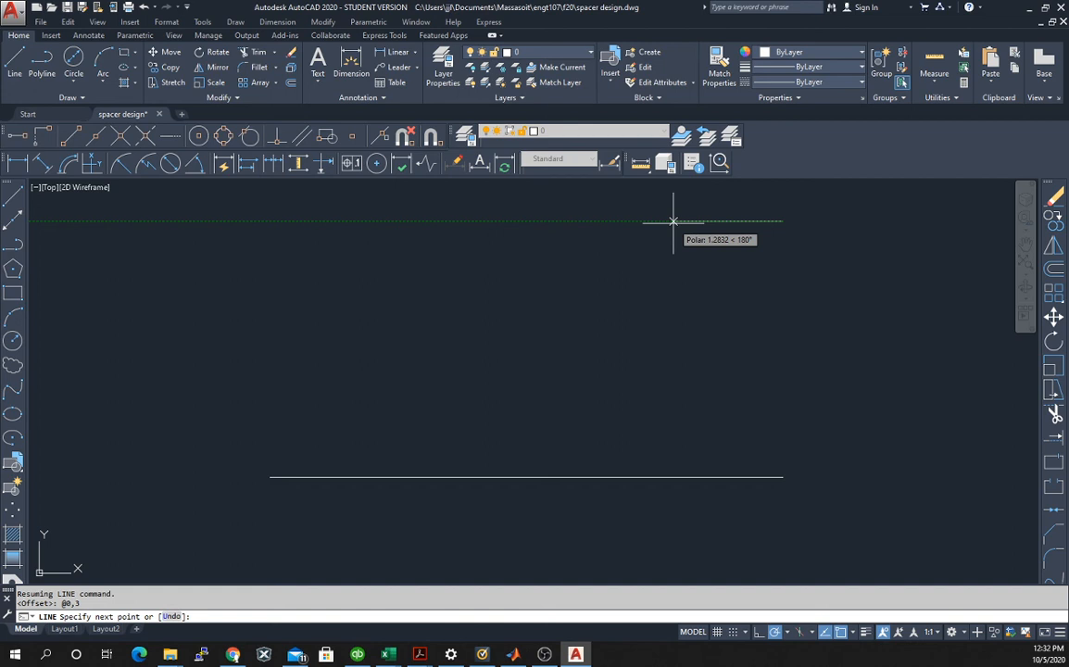
key(Escape)
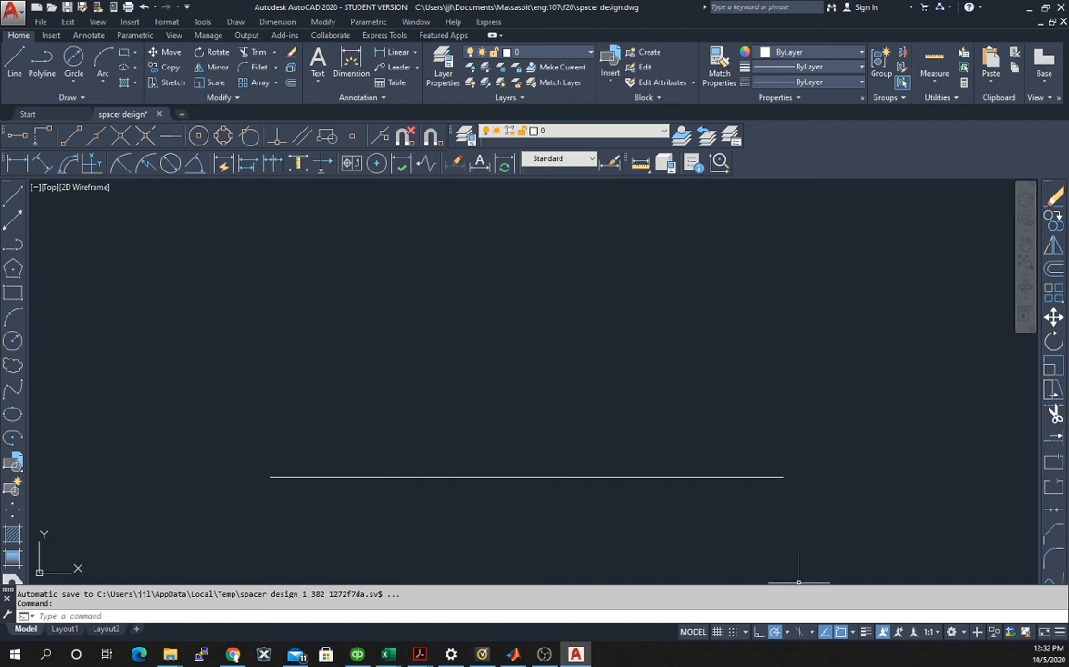
Review the polar tracking angle options, and switch polar tracking and object snap tracking off and back on.
click(790, 634)
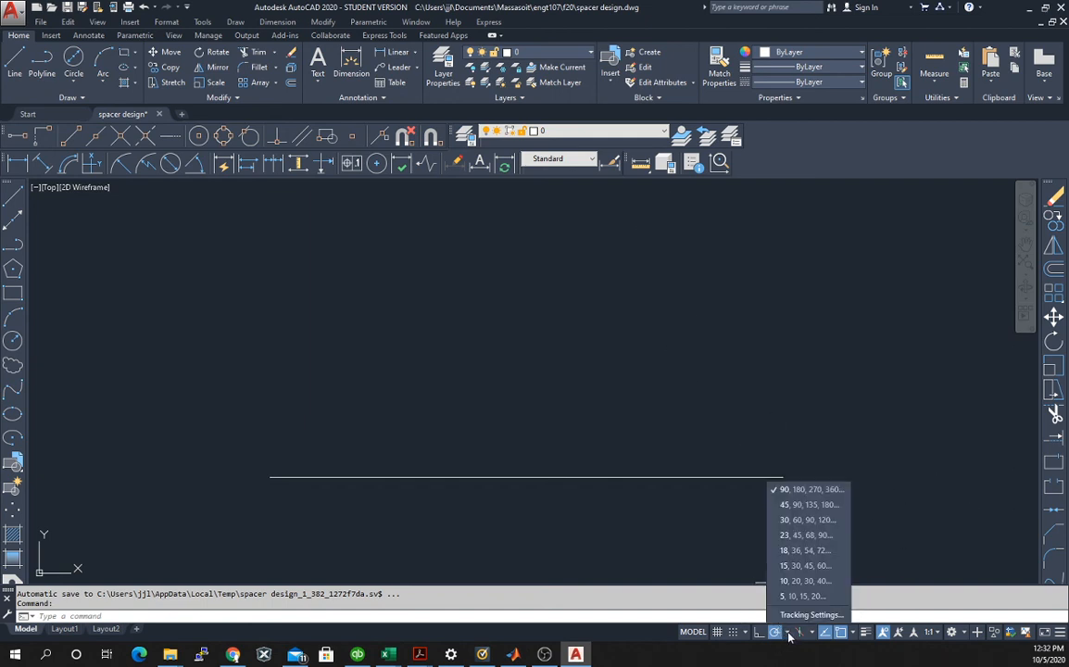
click(777, 632)
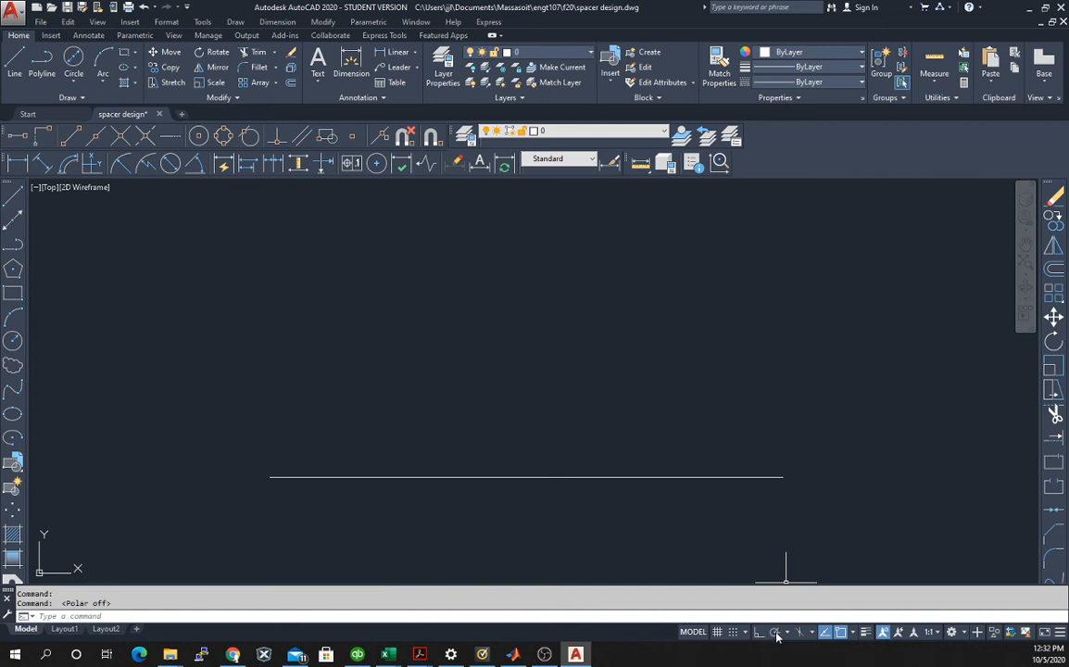
click(776, 632)
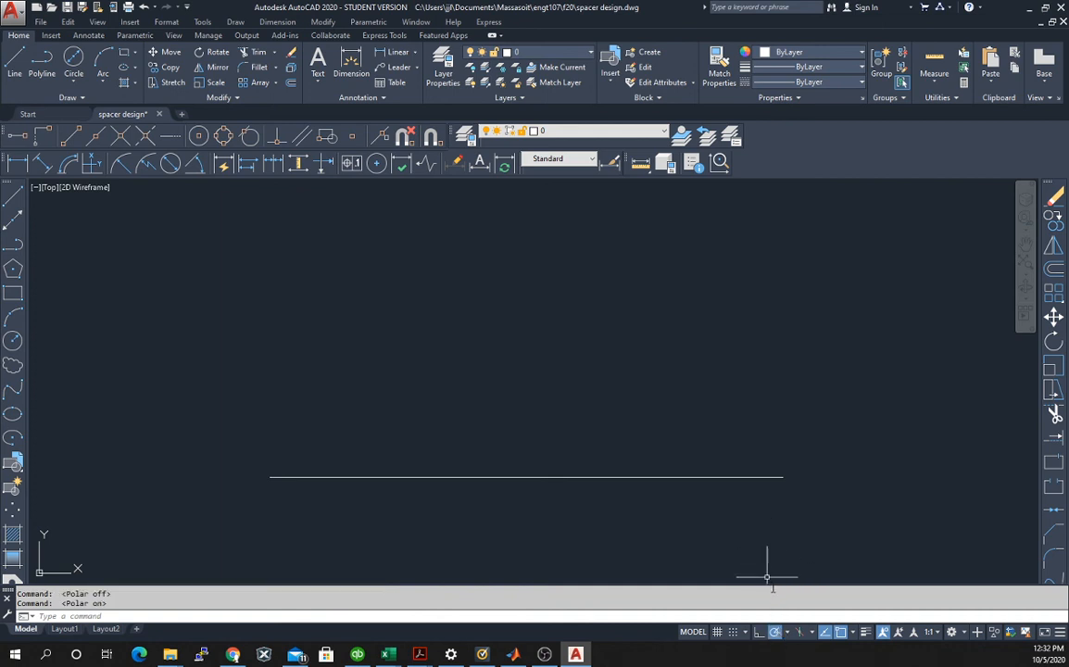
click(789, 633)
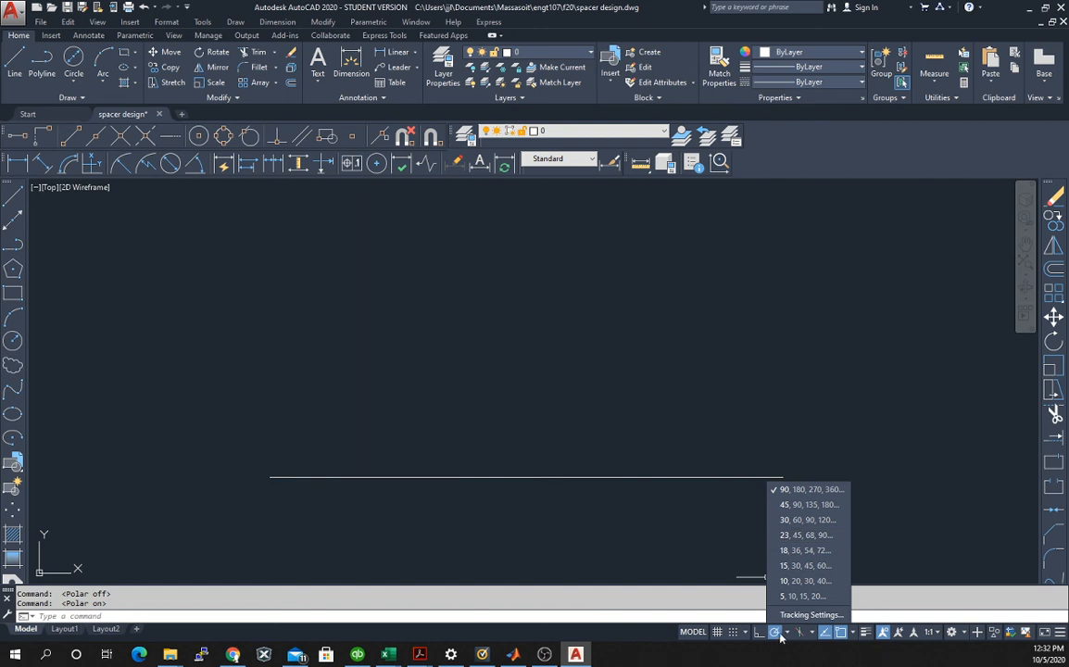
click(826, 633)
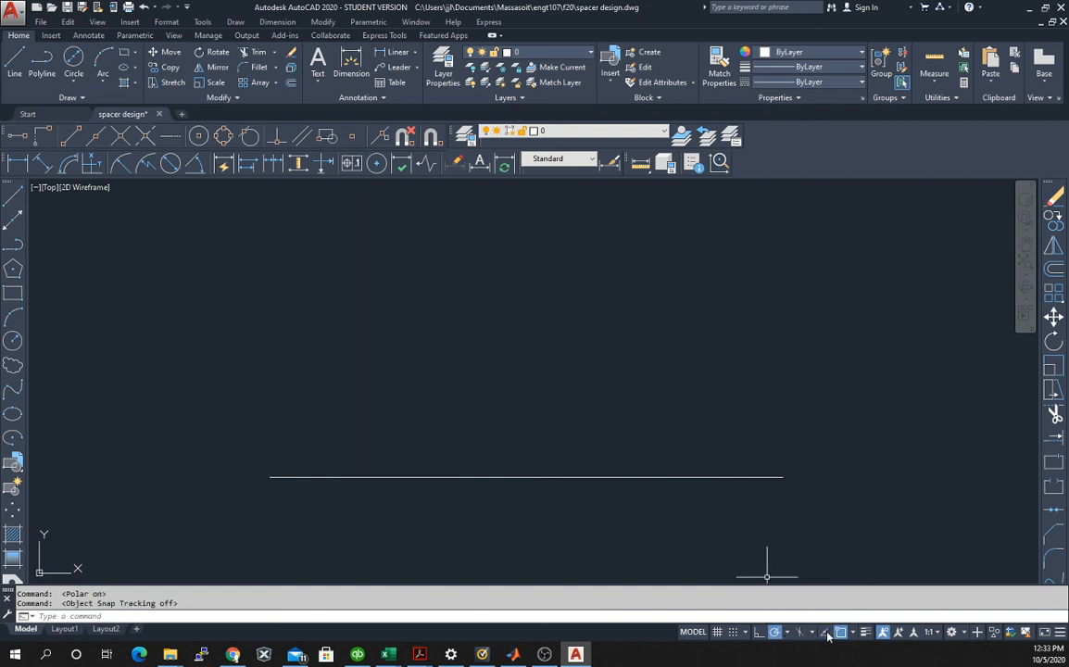
click(825, 633)
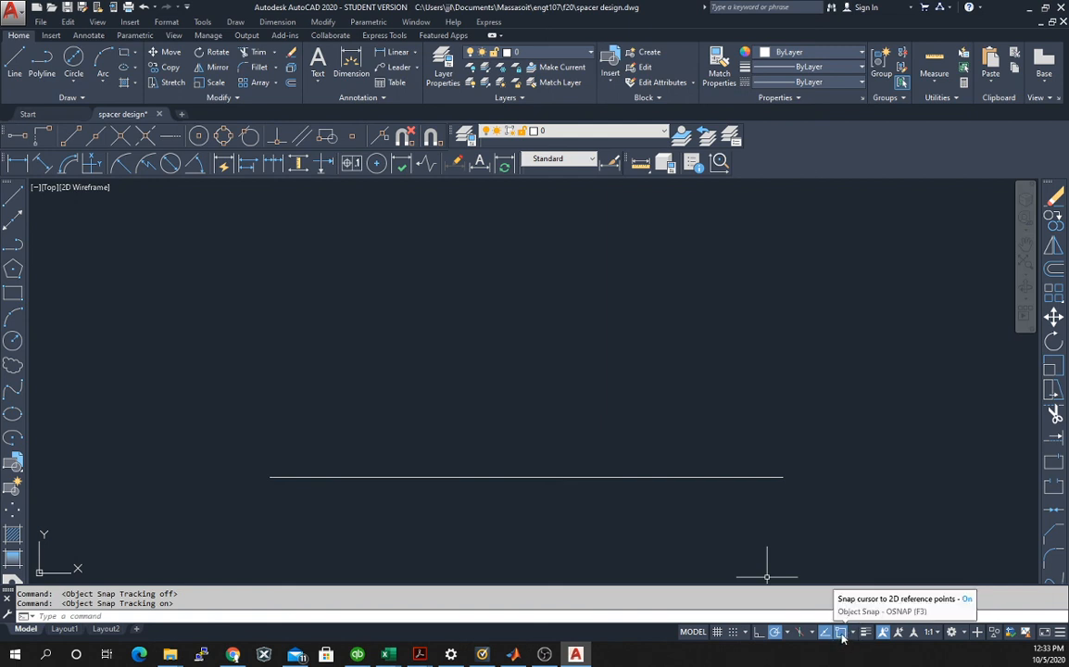
Start a line 3 units directly above the lower edge's right endpoint and draw it 2 units to the left.
click(14, 198)
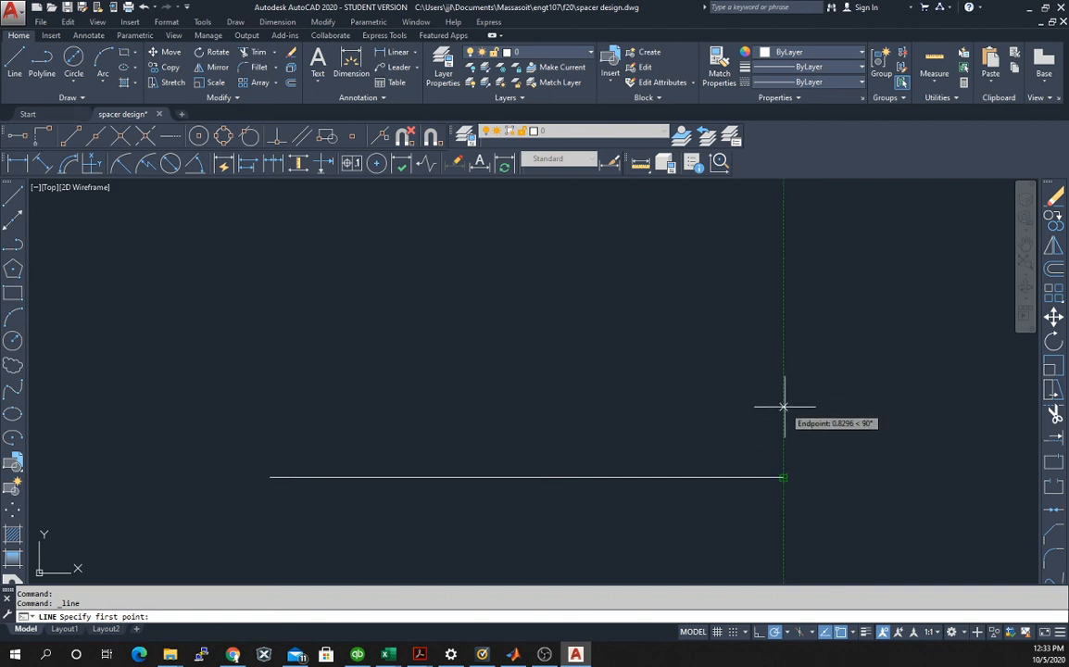
text(3)
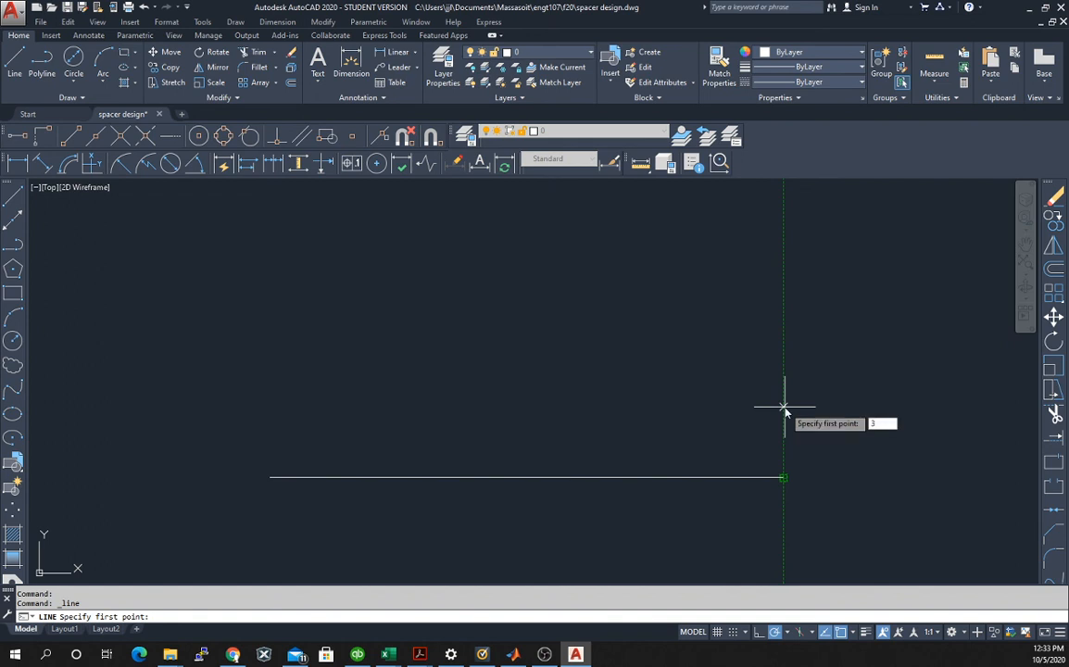
key(Return)
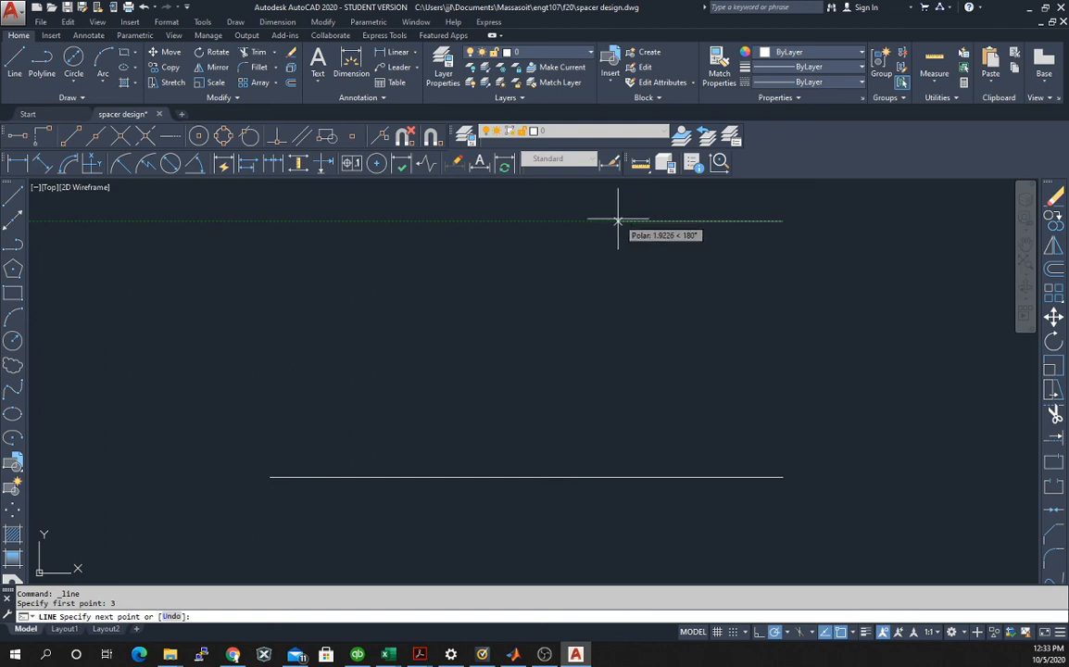
text(2)
key(Return)
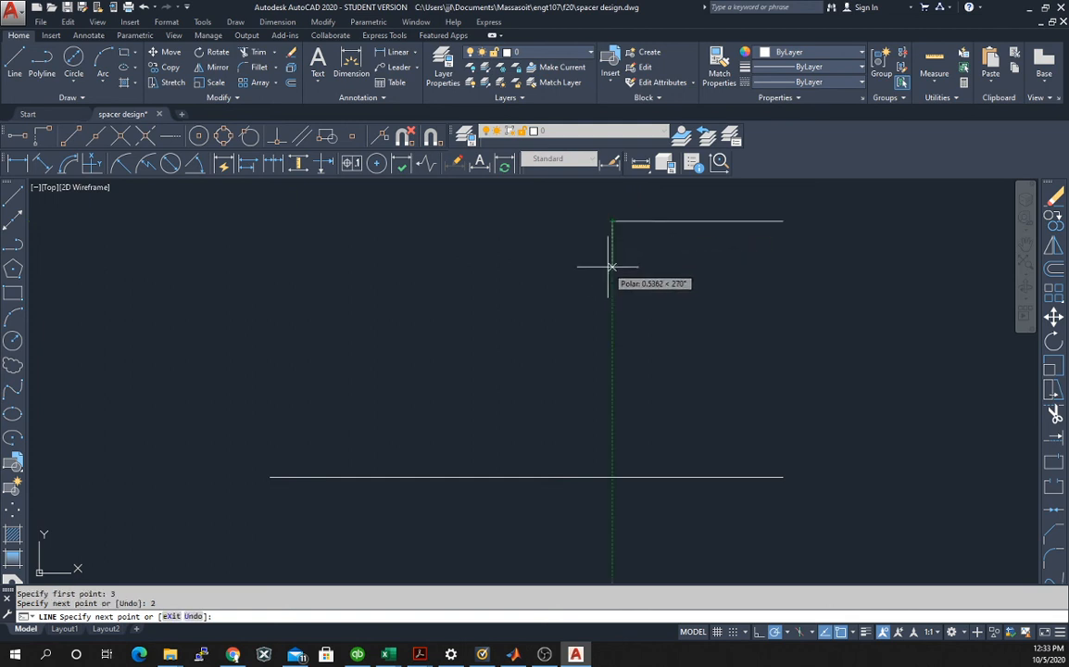
Continue the line with a notch 0.5 deep and 2 wide, and finish the top edge with a 2-unit segment to the left.
text(.5)
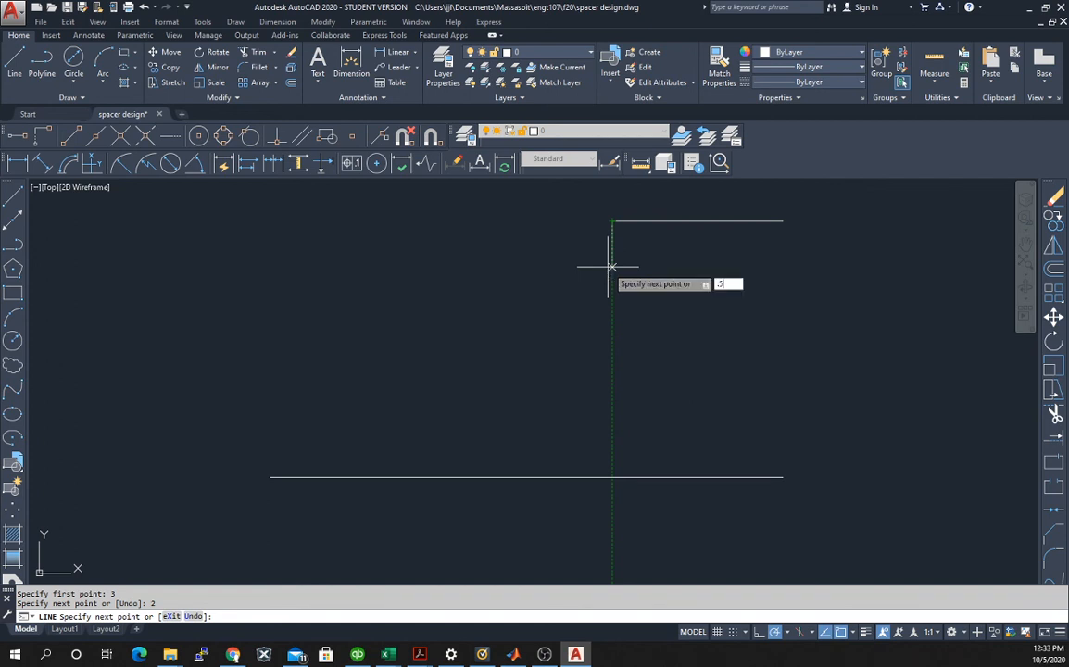
key(Return)
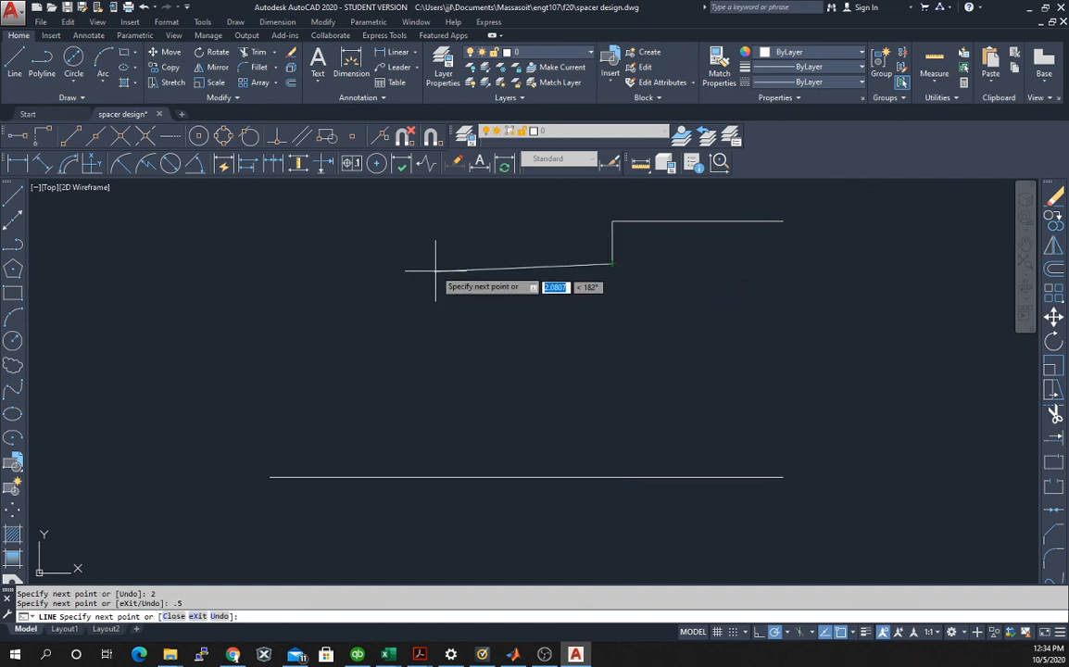
text(2)
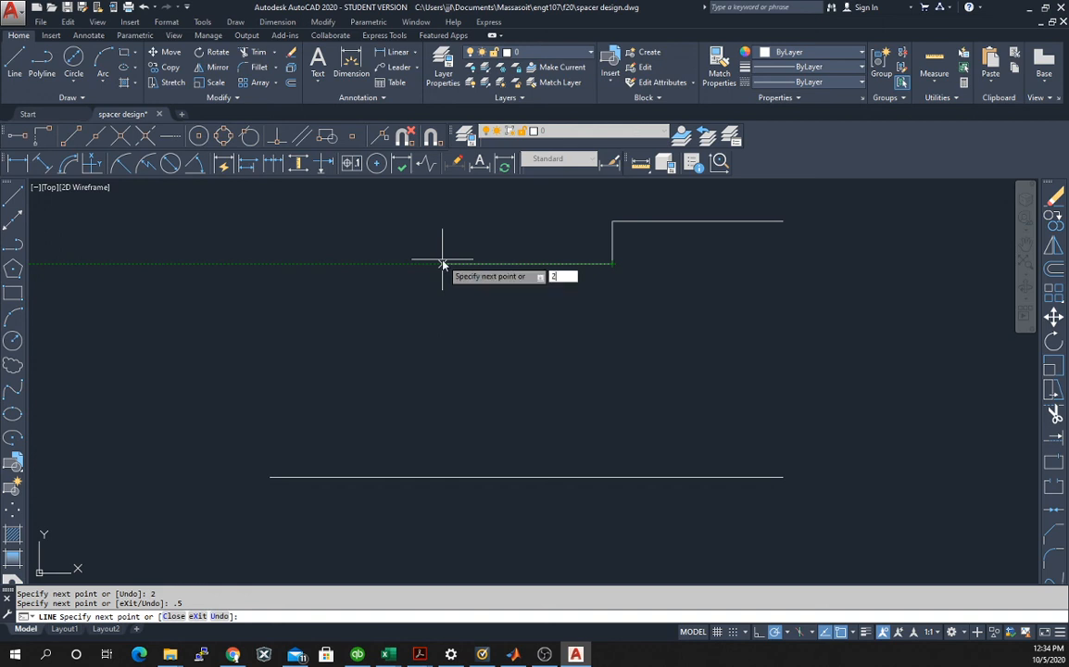
key(Return)
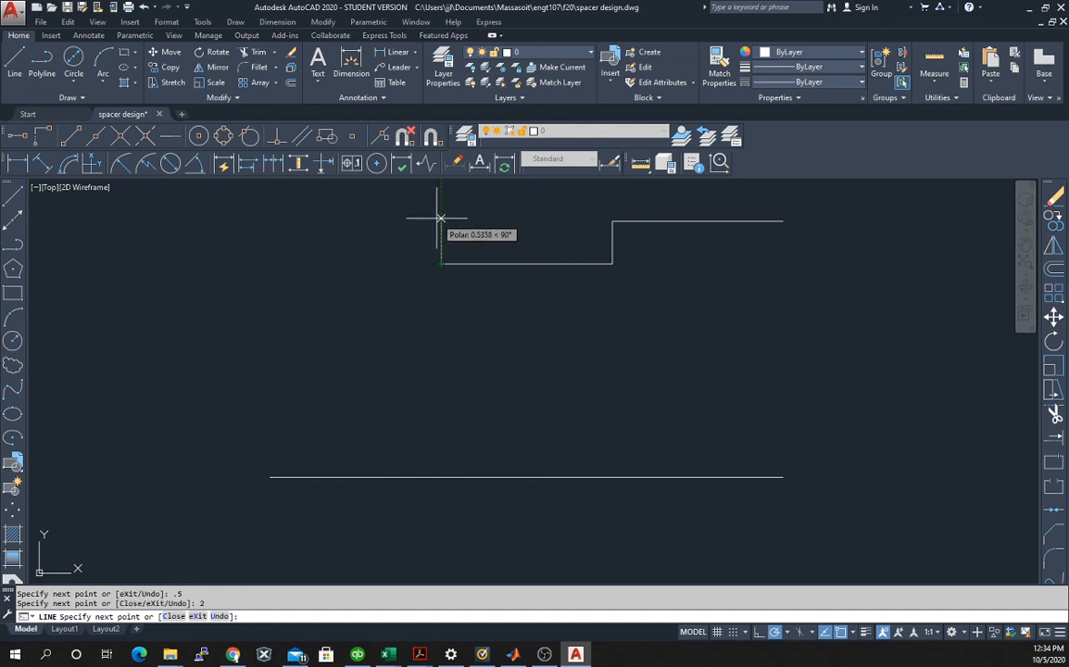
text(.5)
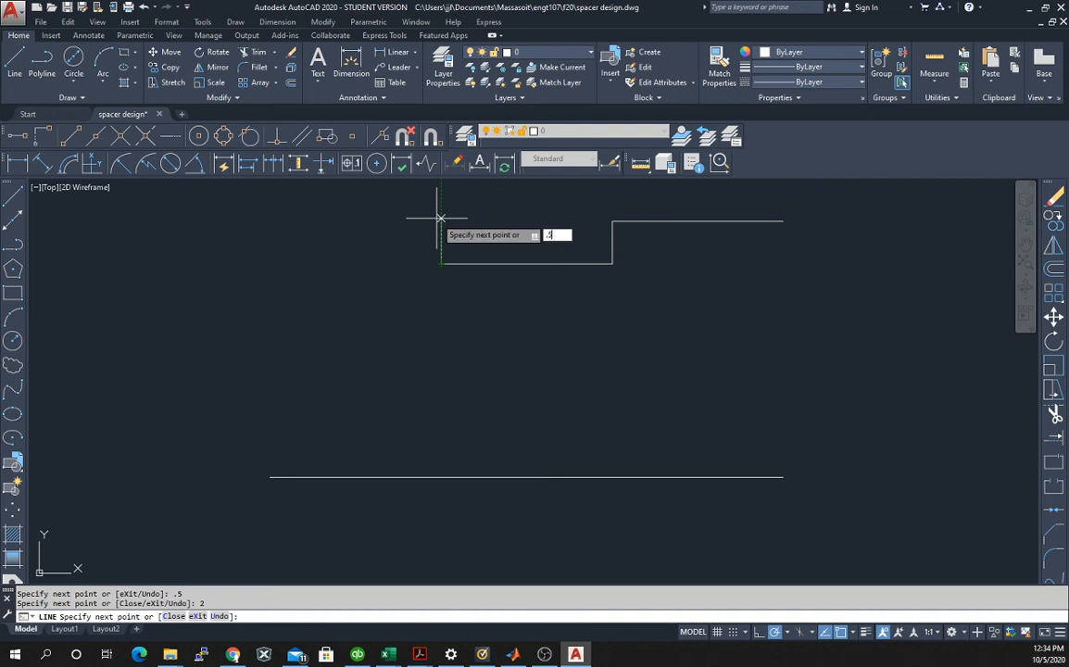
key(Return)
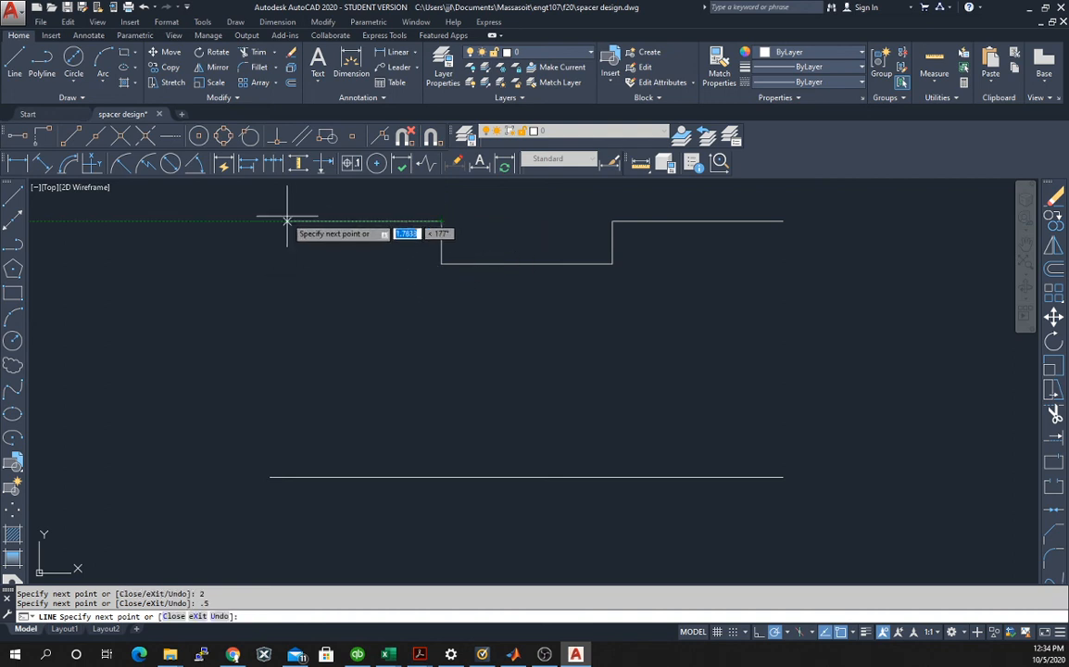
text(2)
key(Return)
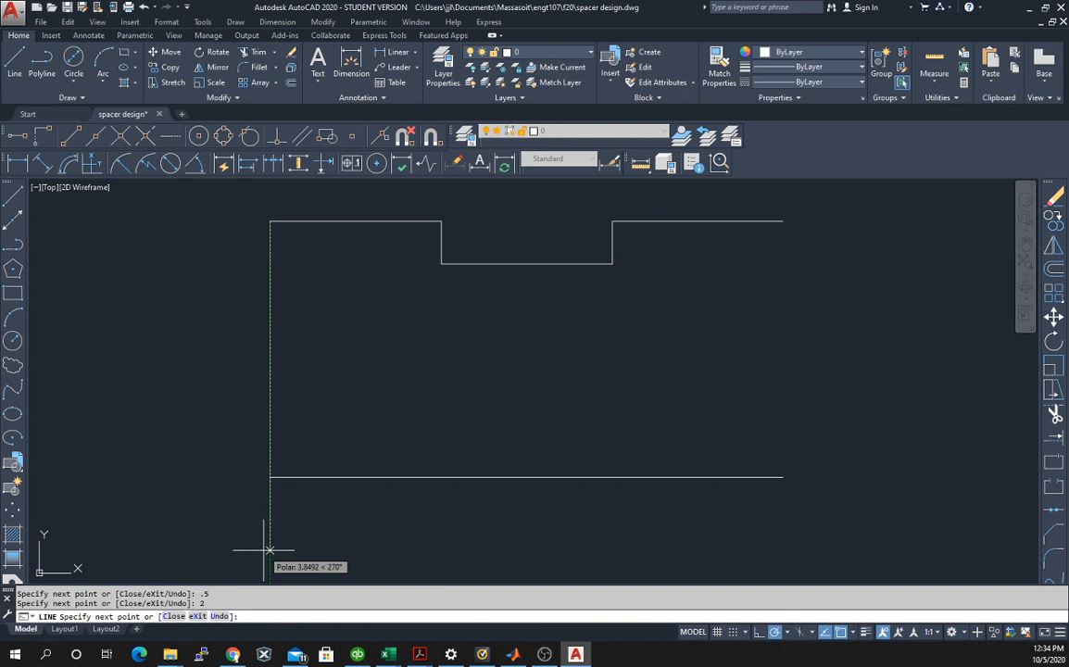
key(Escape)
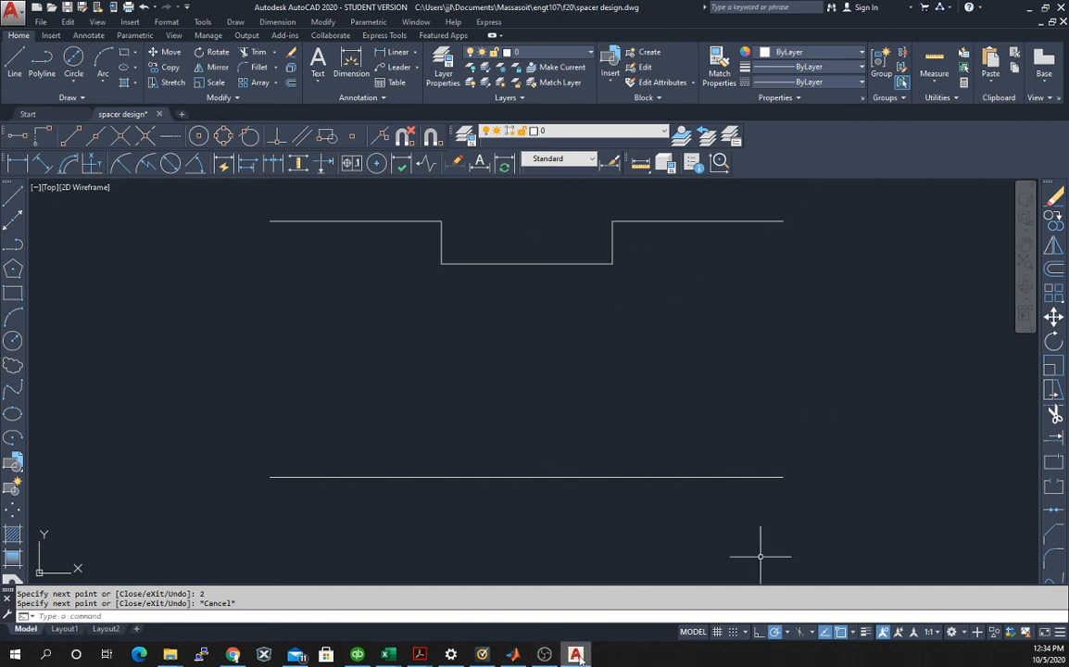
Switch to the Spacer.pdf reference in Chrome to check the spacer's end arc and hole dimensions.
mouse_move(580, 658)
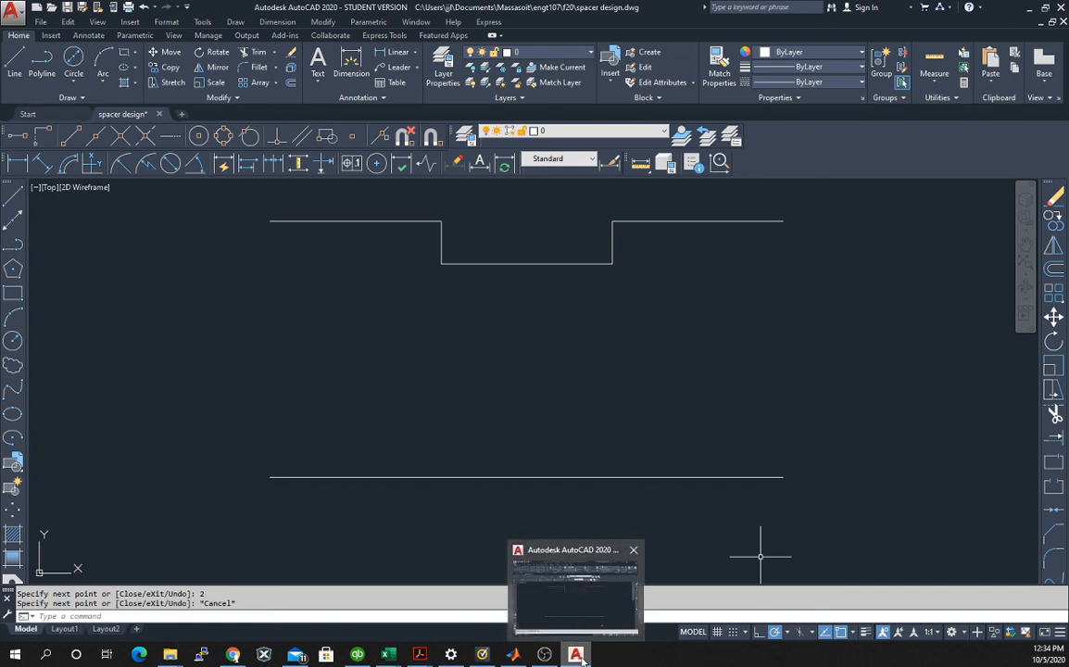
click(581, 656)
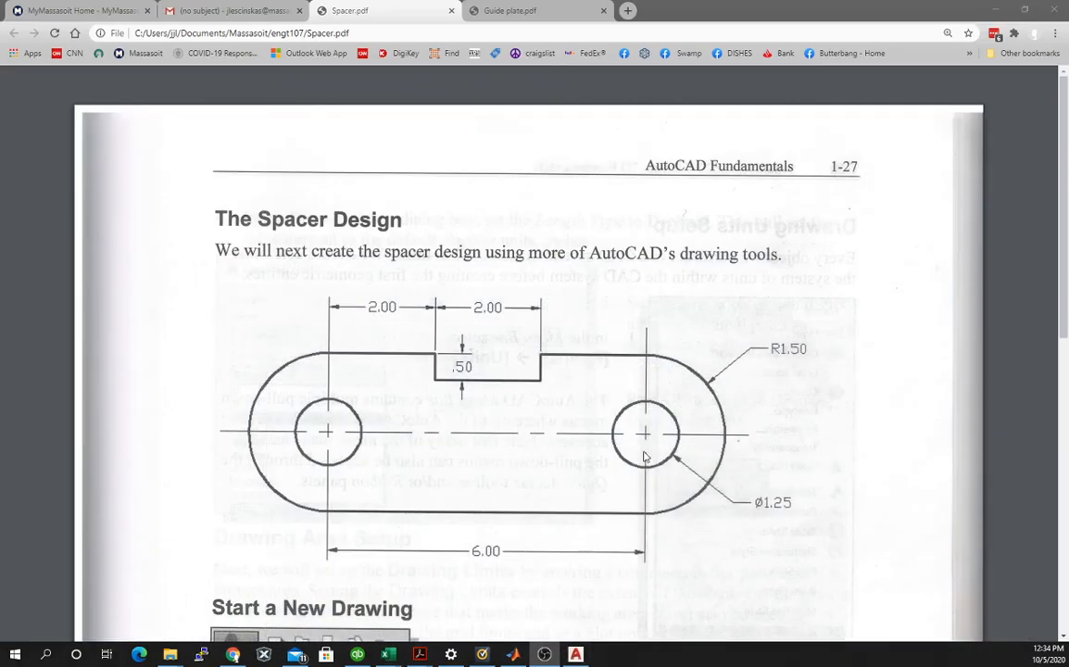
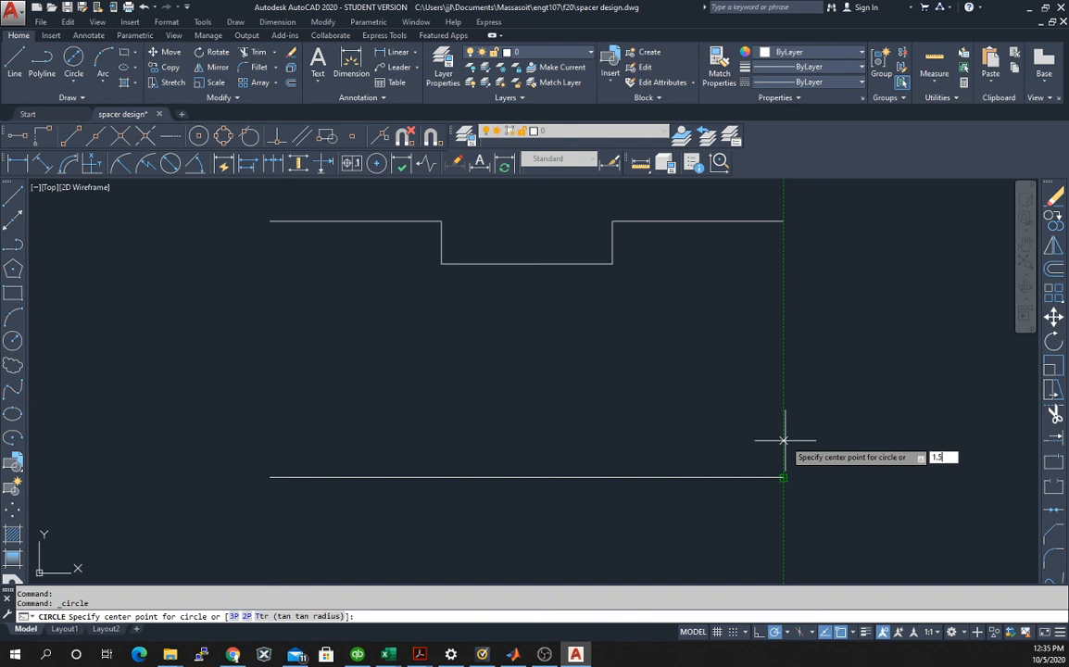
Draw a circle of diameter 1.25 centered 1.5 units directly above the lower edge's right endpoint.
key(Return)
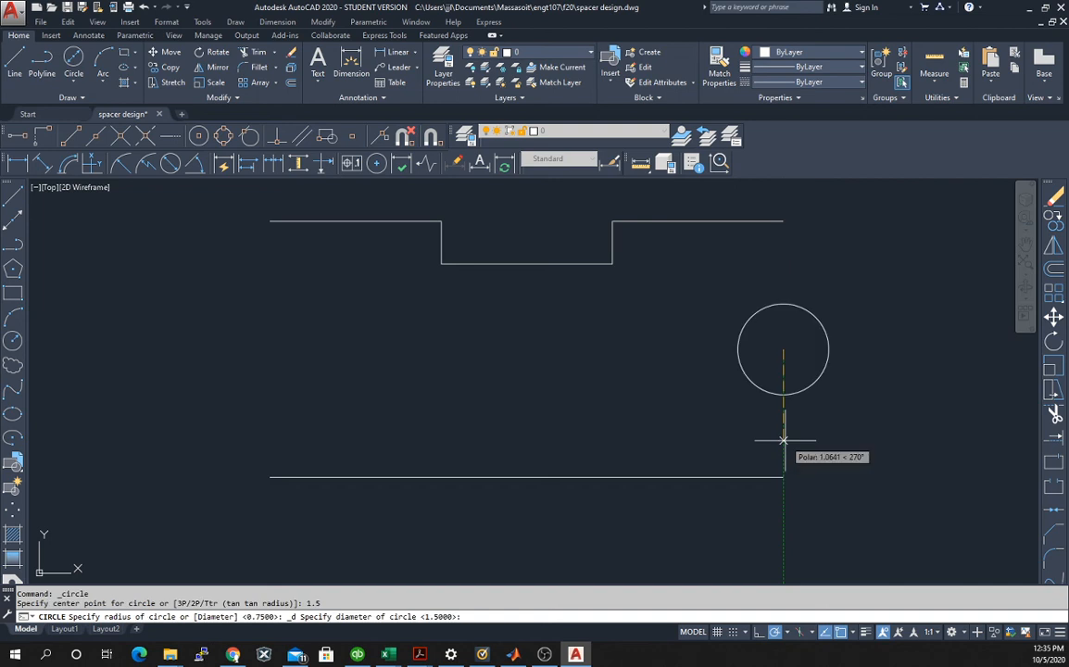
text(1.25)
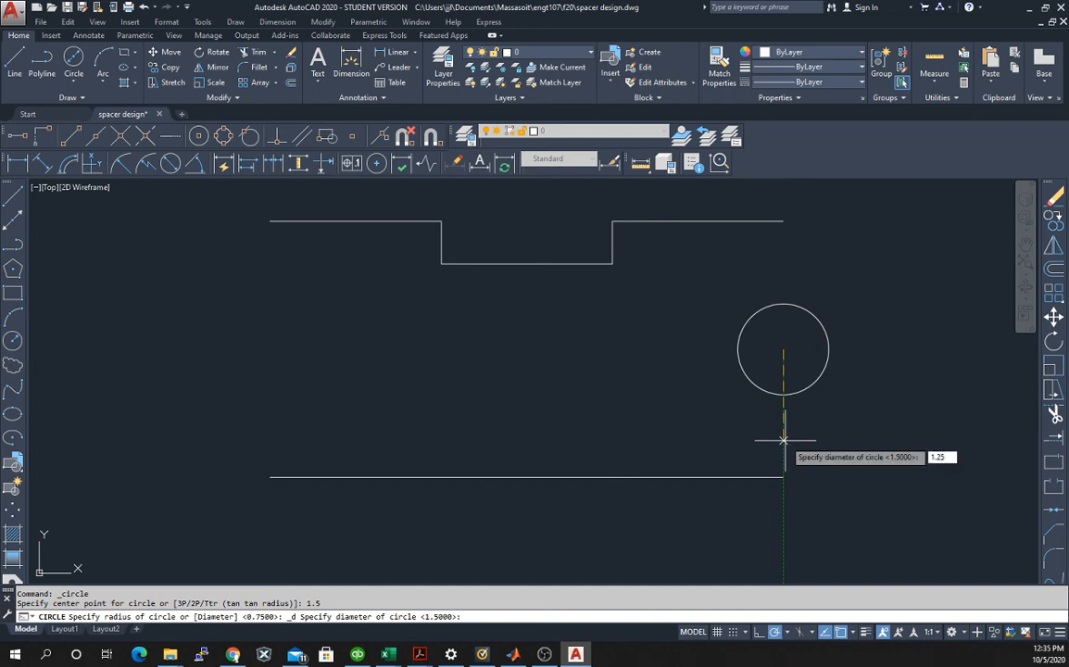
key(Return)
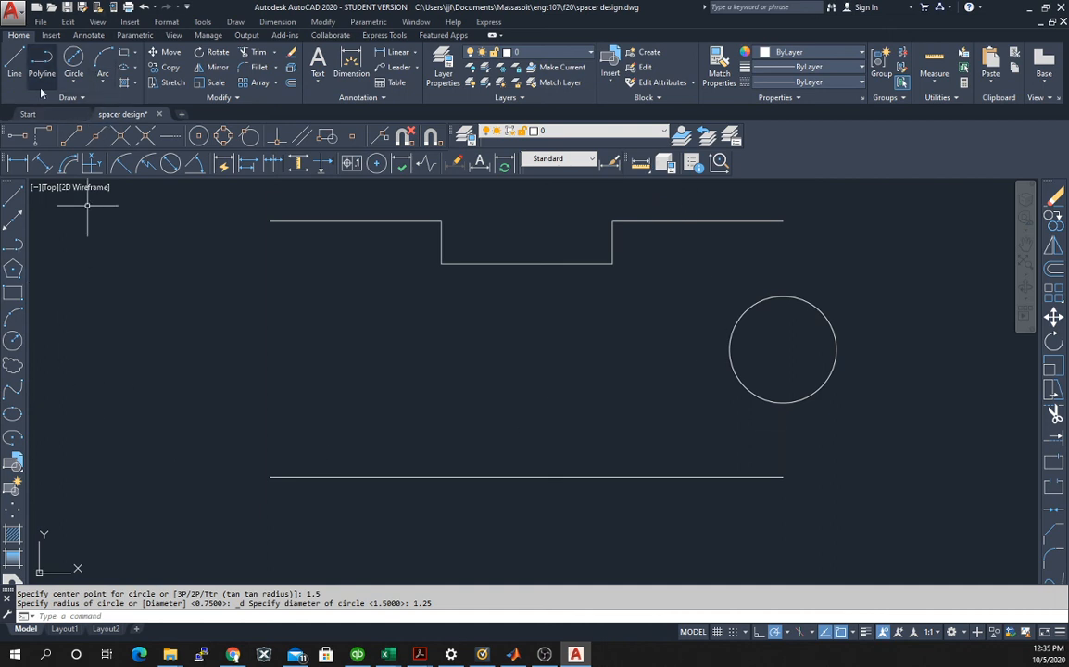
Draw a second circle of diameter 1.25 centered 1.5 units directly above the lower edge's left endpoint.
click(73, 58)
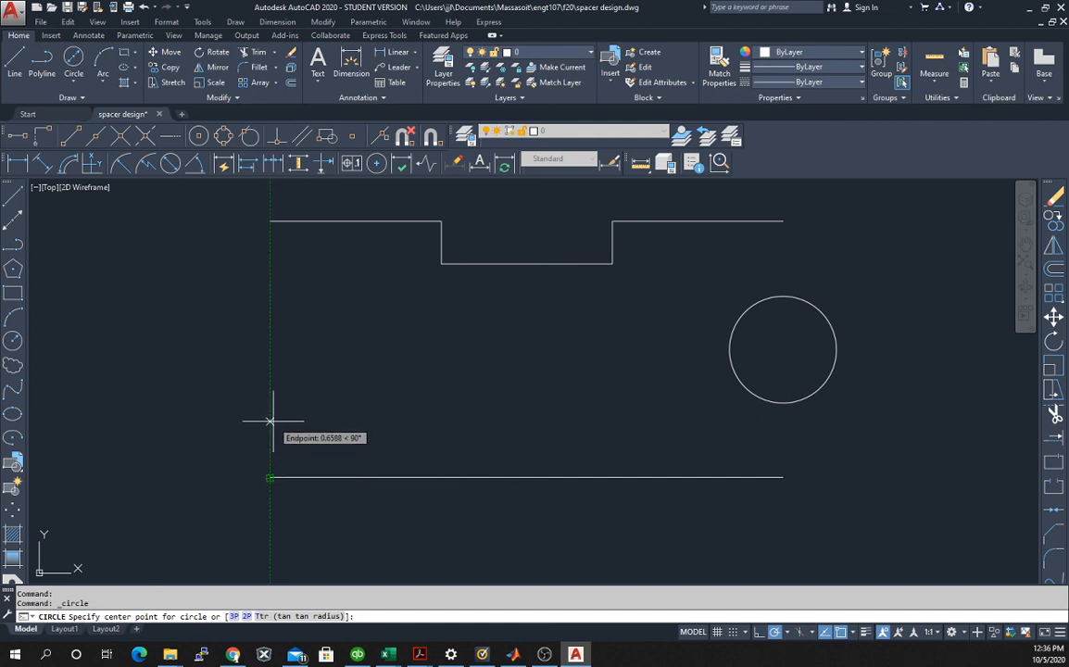
text(1)
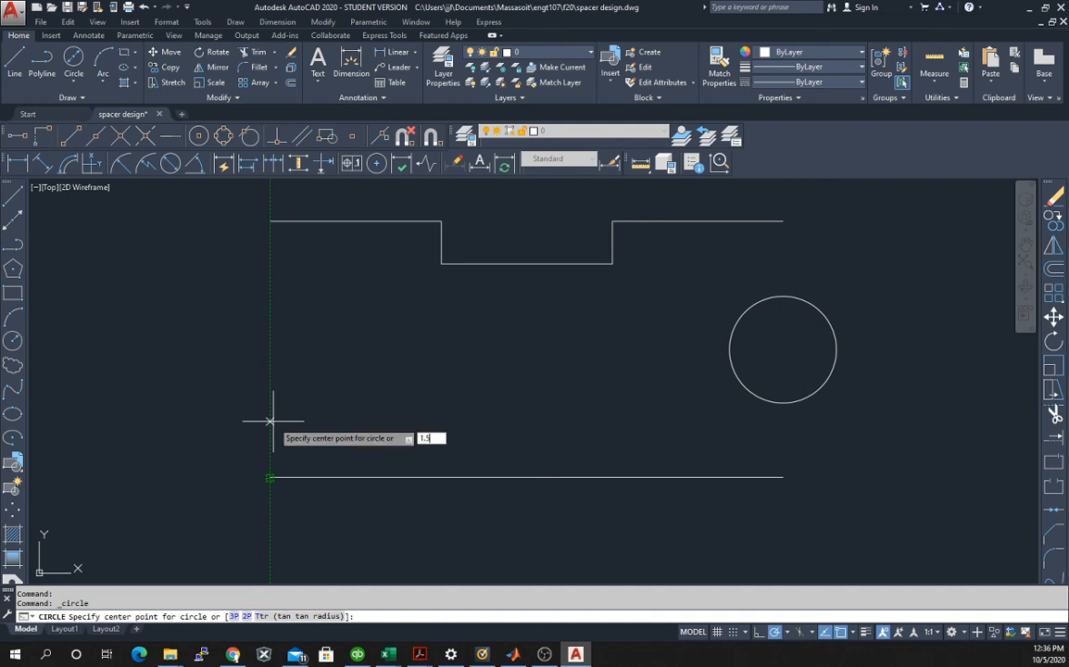
text(.5)
key(Return)
text(d)
key(Return)
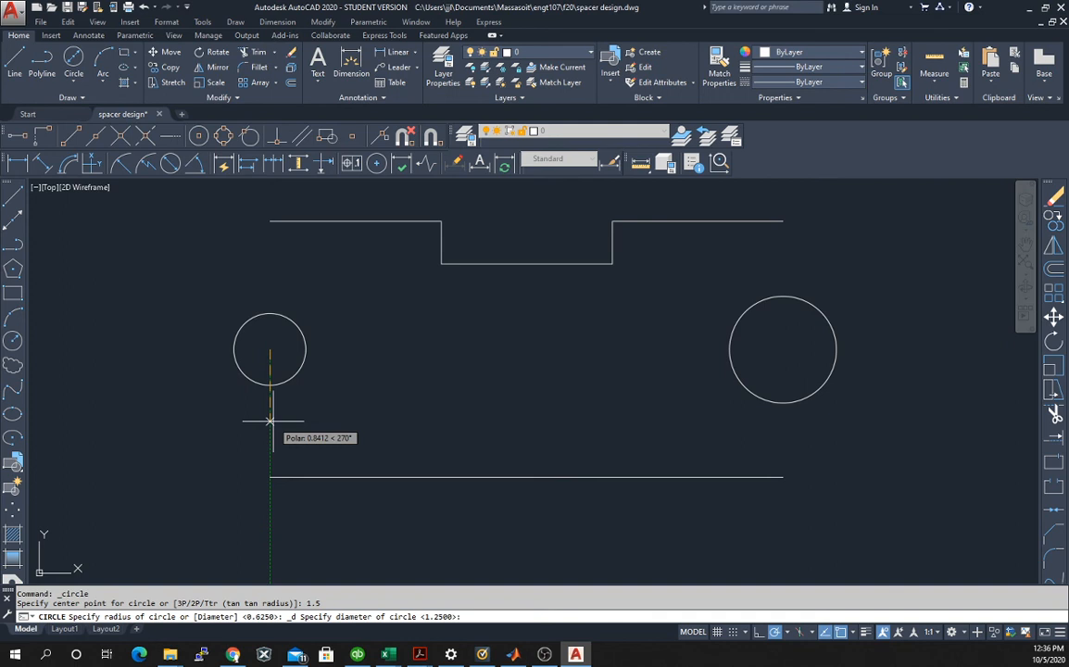
text(1.25)
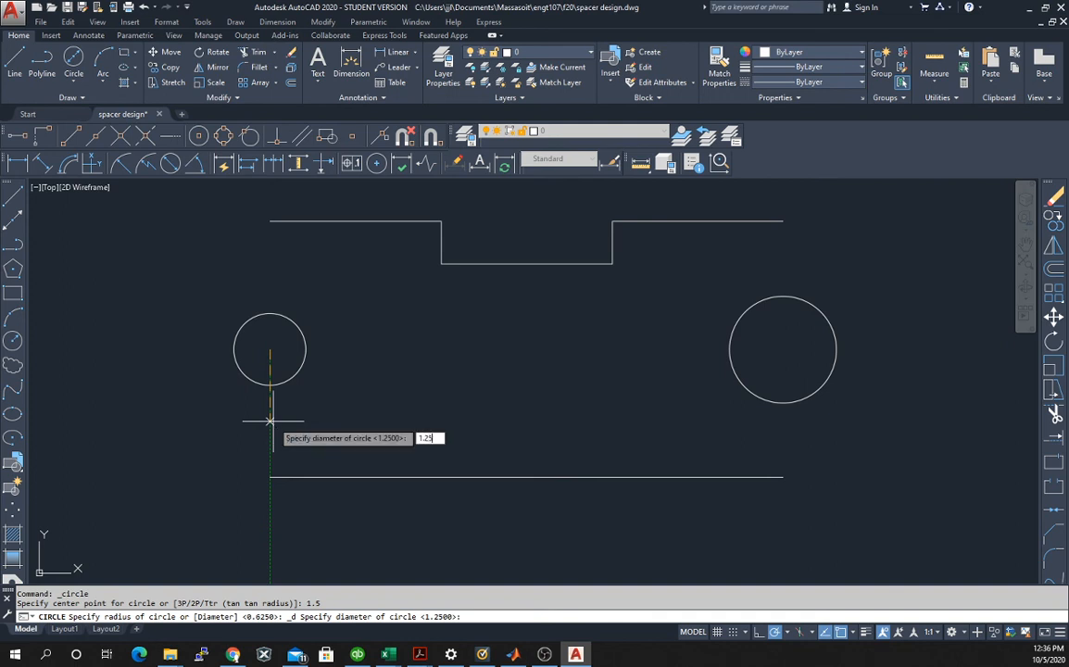
key(Return)
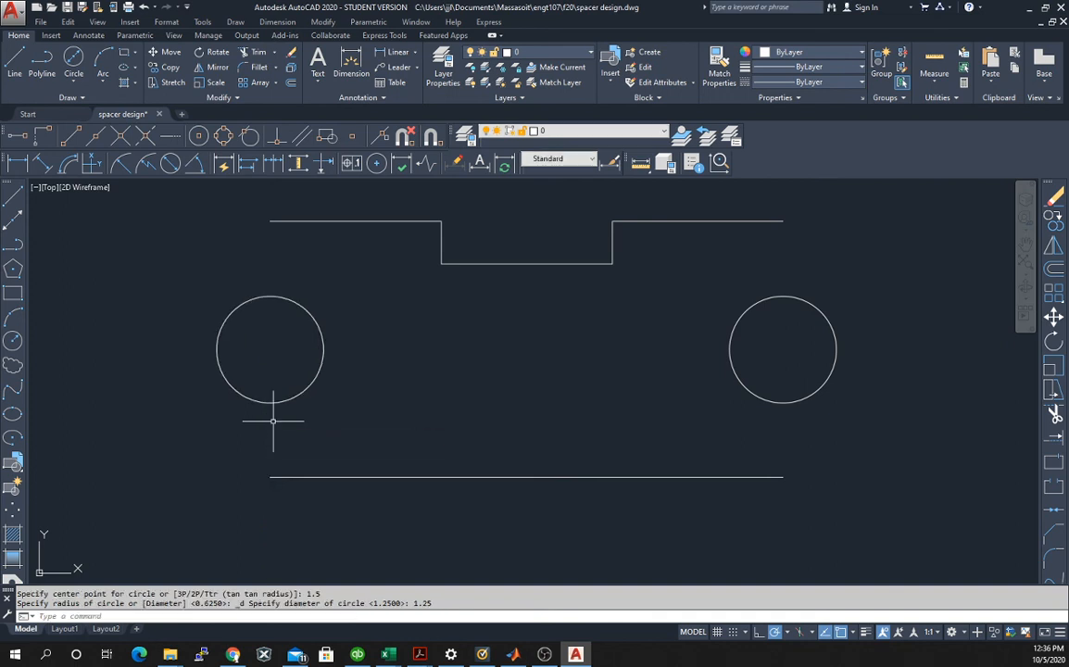
key(Escape)
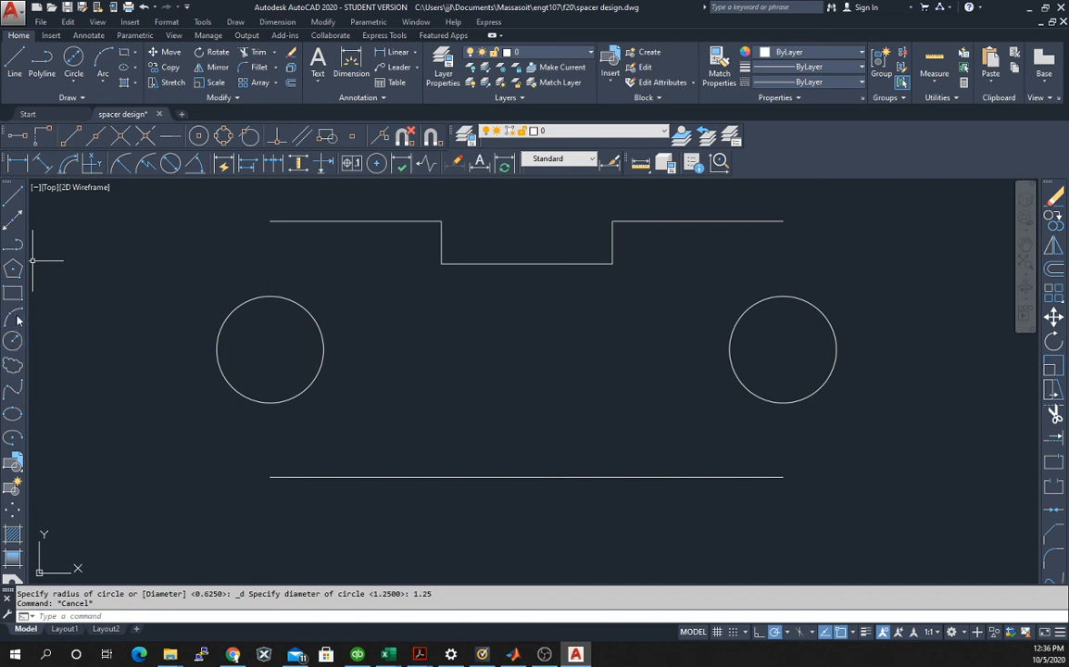
Draw a Start, Center, End arc from the top edge's left endpoint around the left circle's center to the lower edge's left endpoint.
click(104, 84)
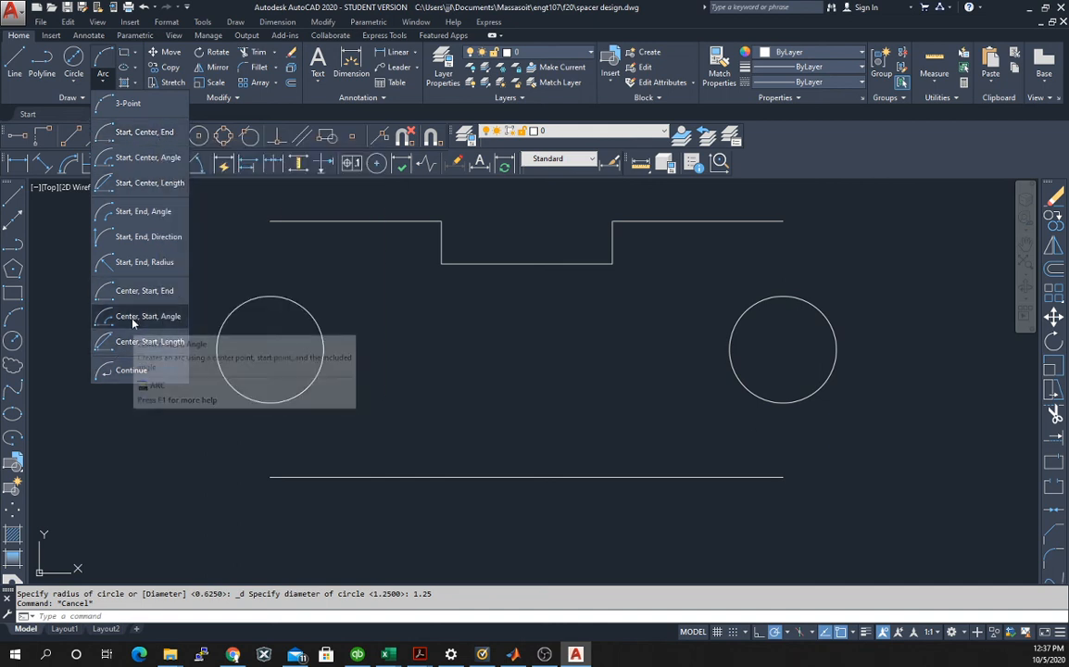
click(124, 137)
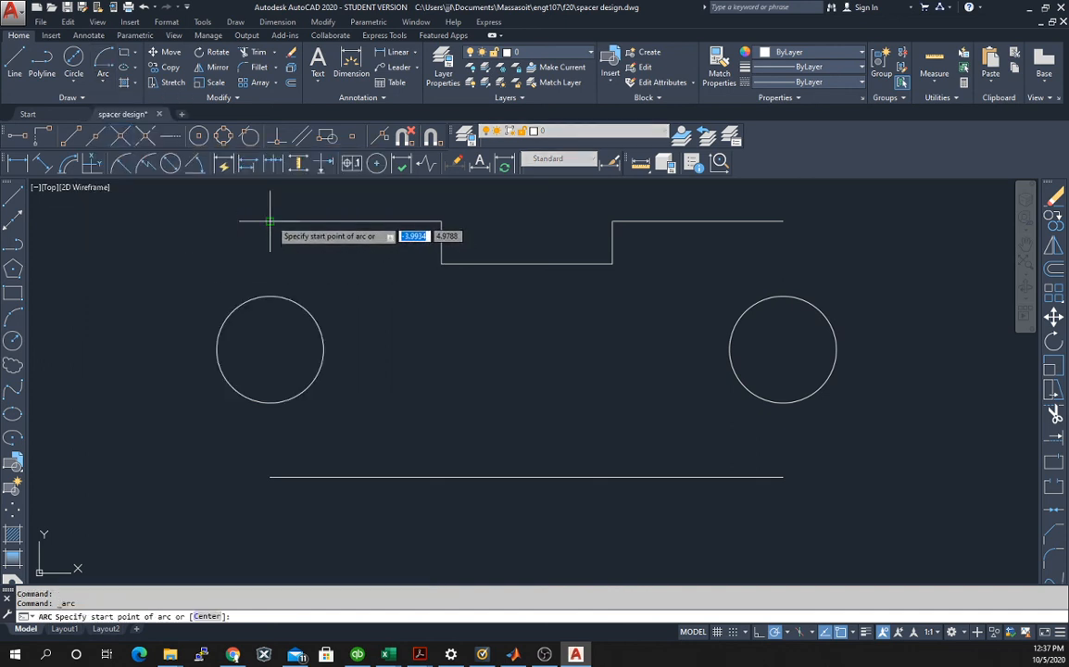
click(269, 222)
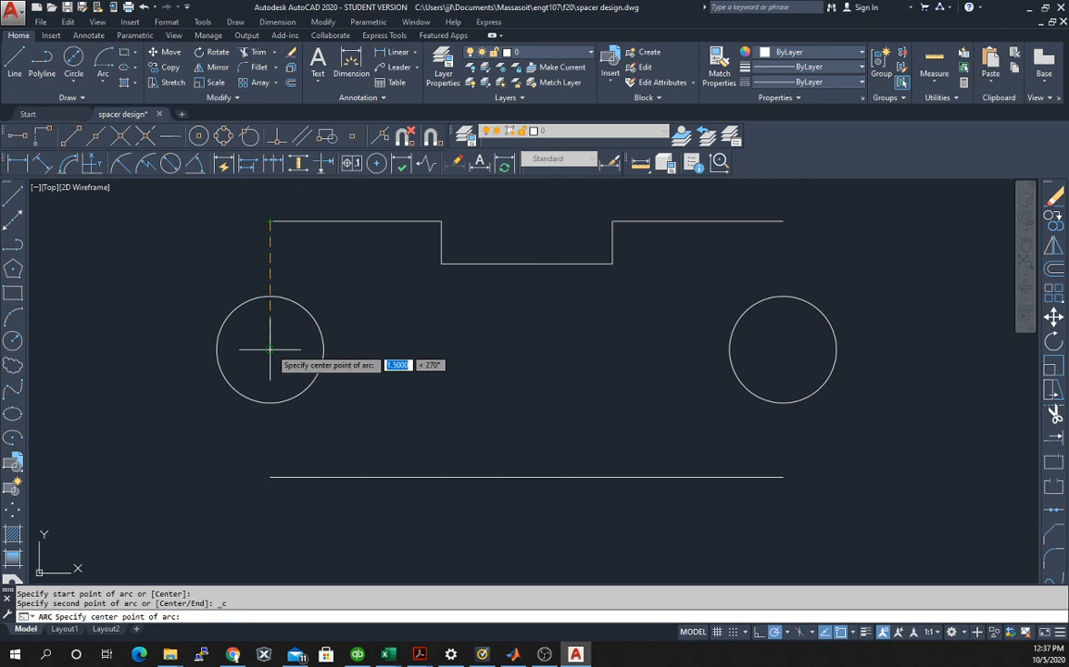
click(269, 350)
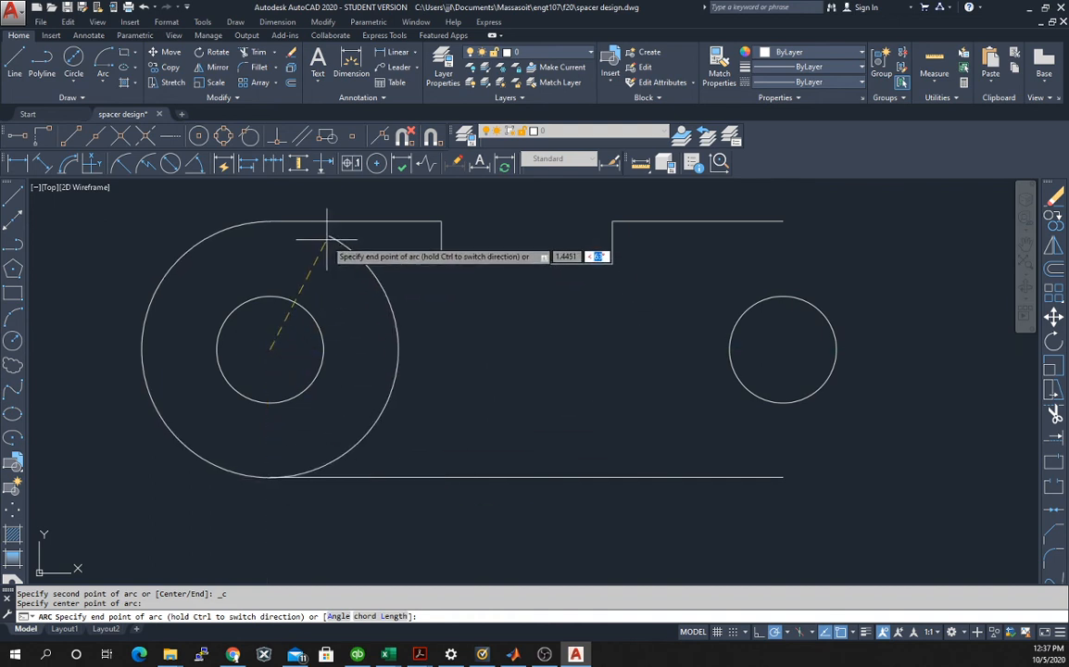
click(270, 478)
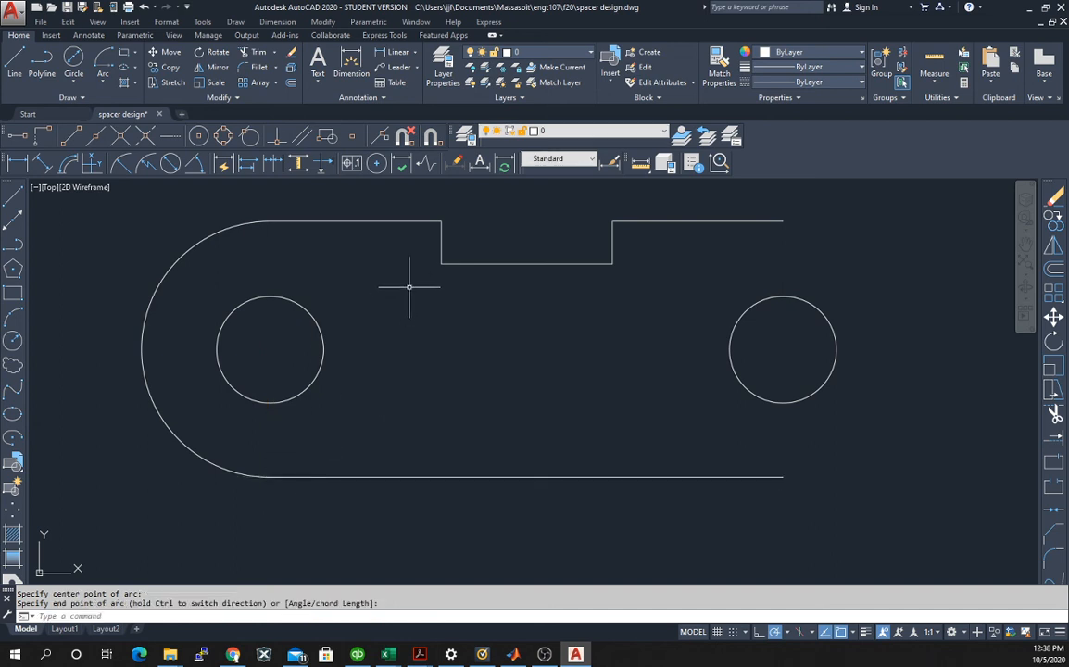
click(105, 57)
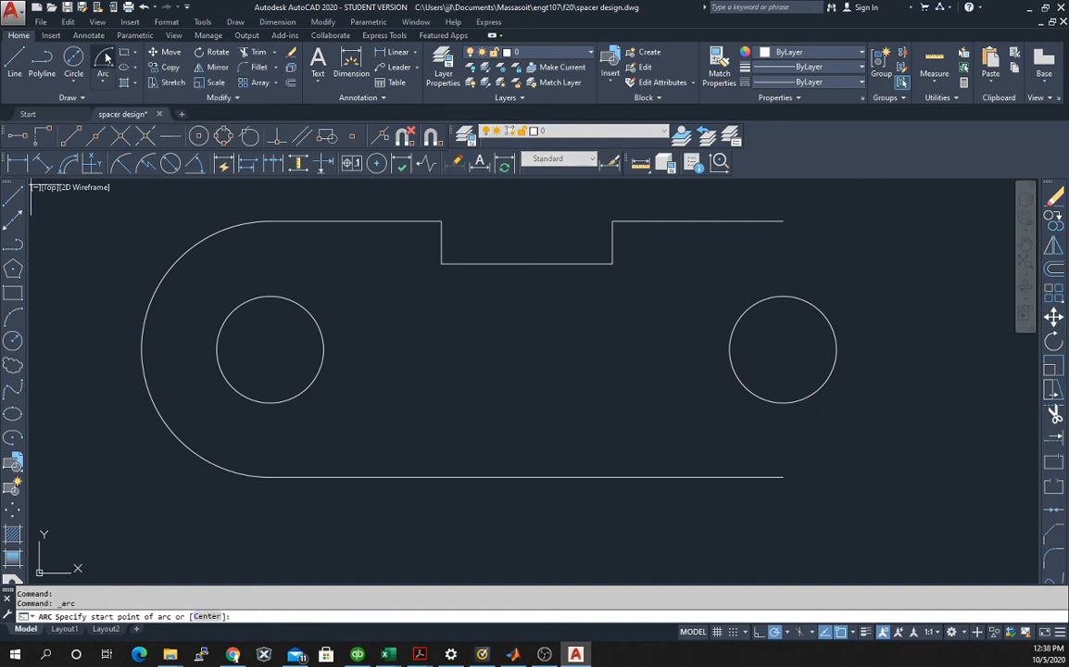
click(783, 222)
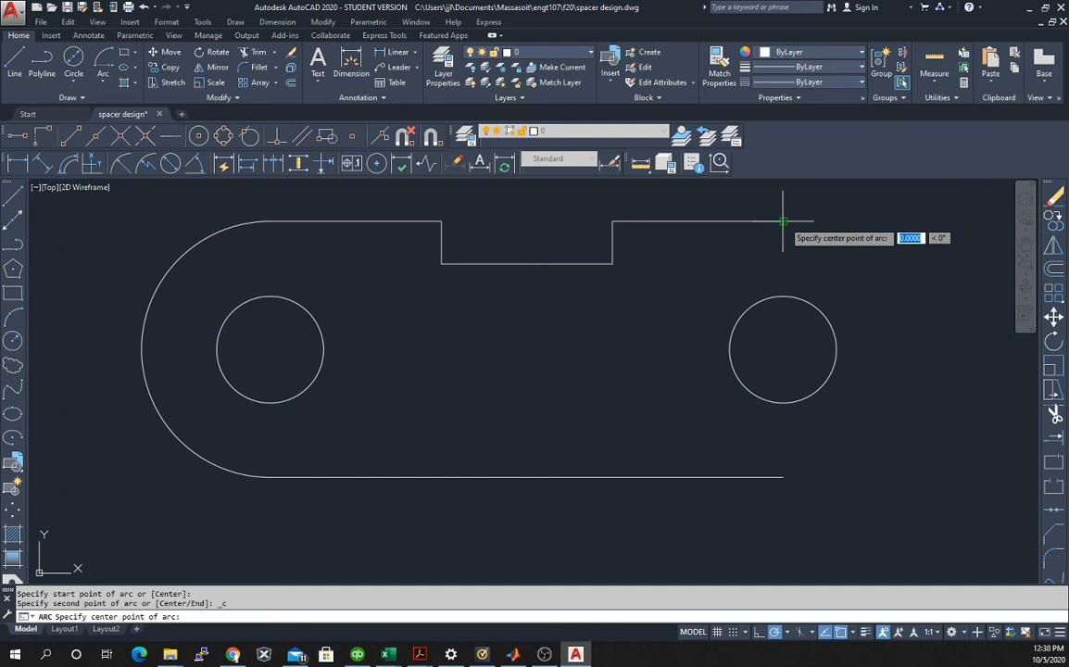
click(783, 350)
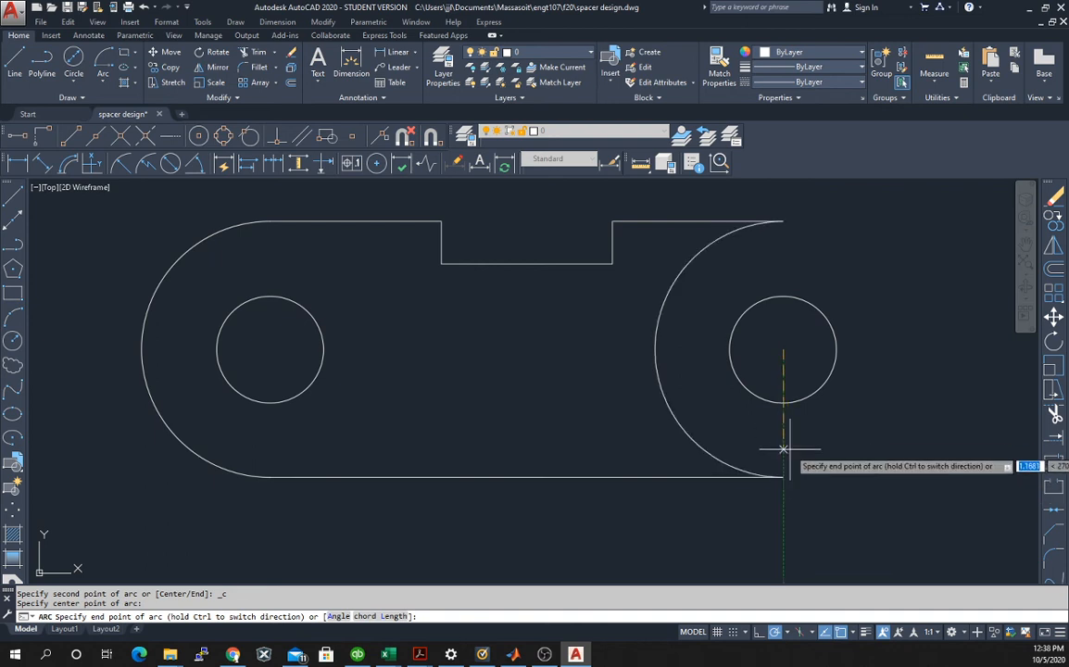
key(Escape)
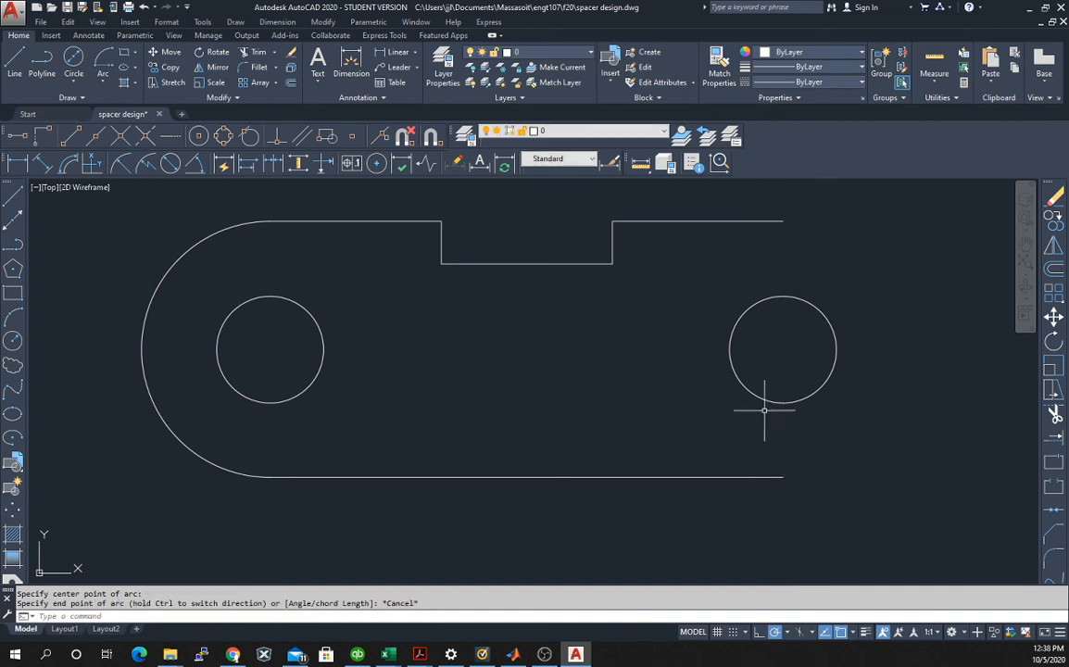
click(100, 60)
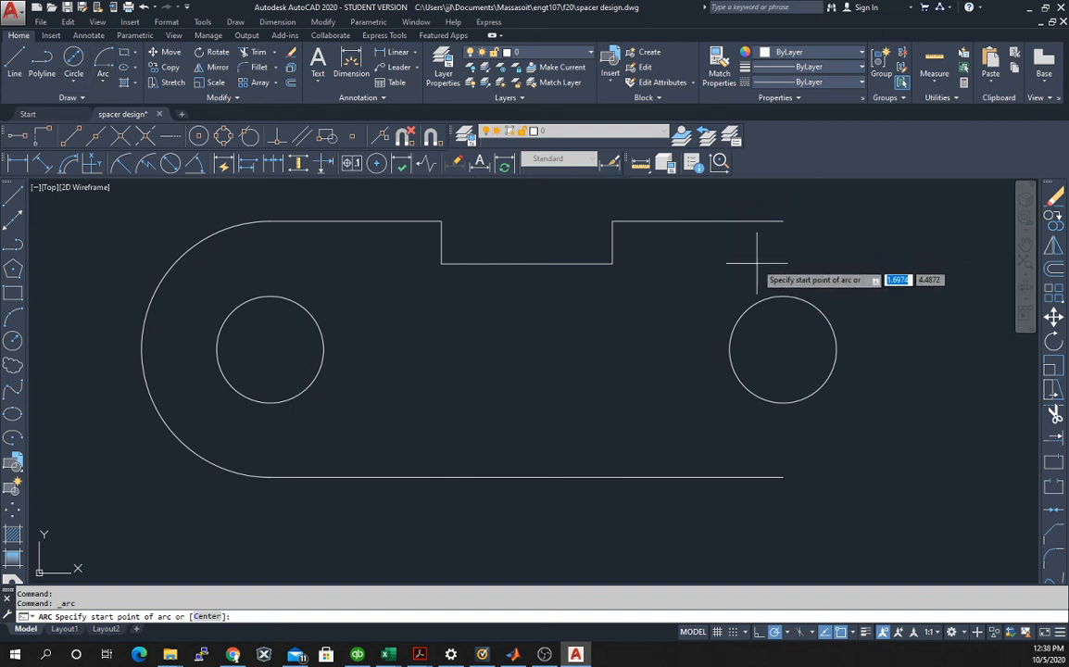
click(784, 223)
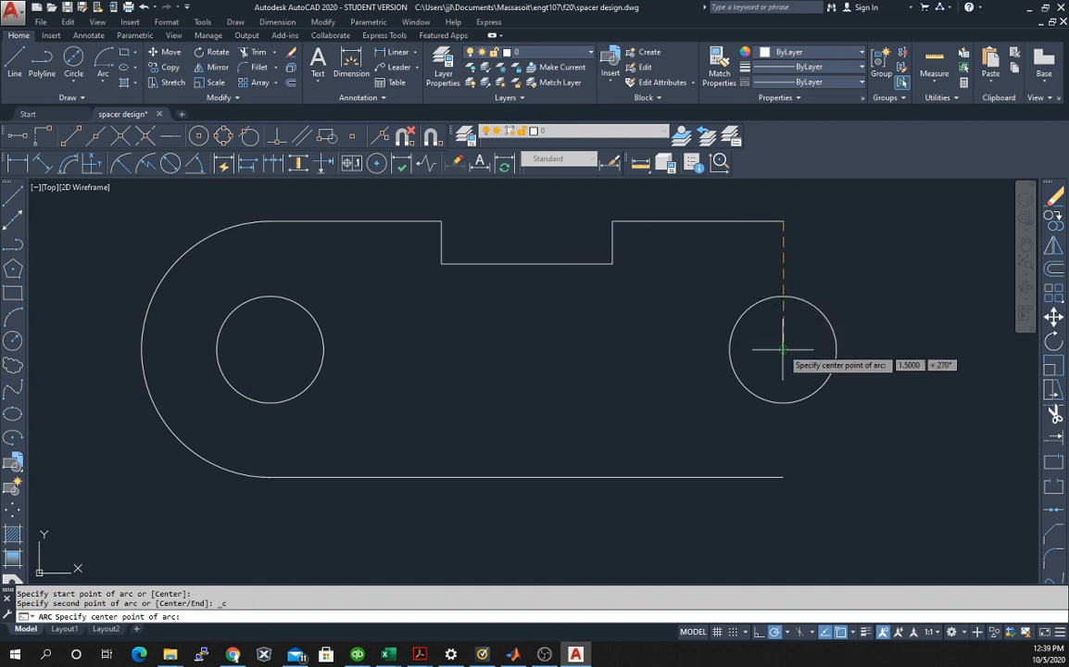
click(783, 350)
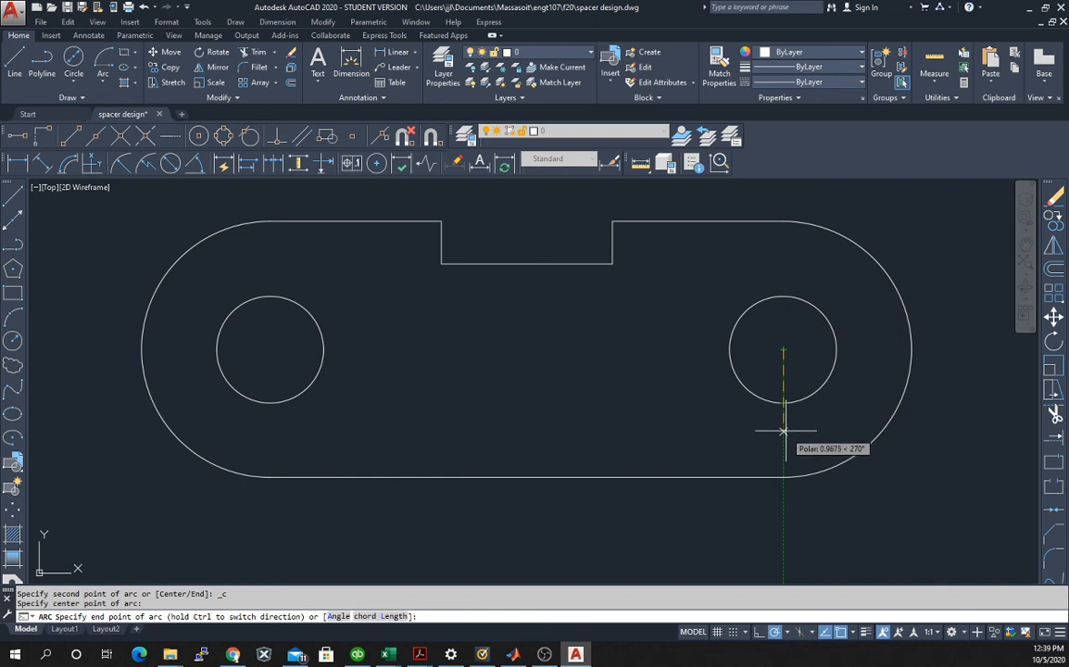
key(Escape)
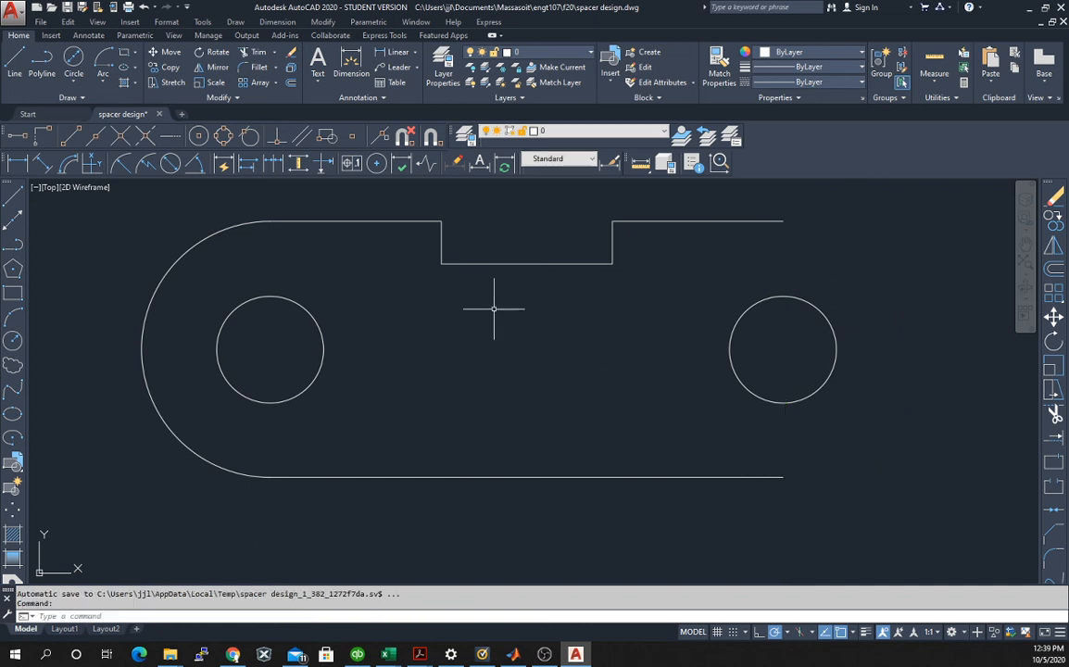
Draw the right end arc clockwise from the top edge's right endpoint, around the right circle's center, to the lower edge's right endpoint.
click(104, 61)
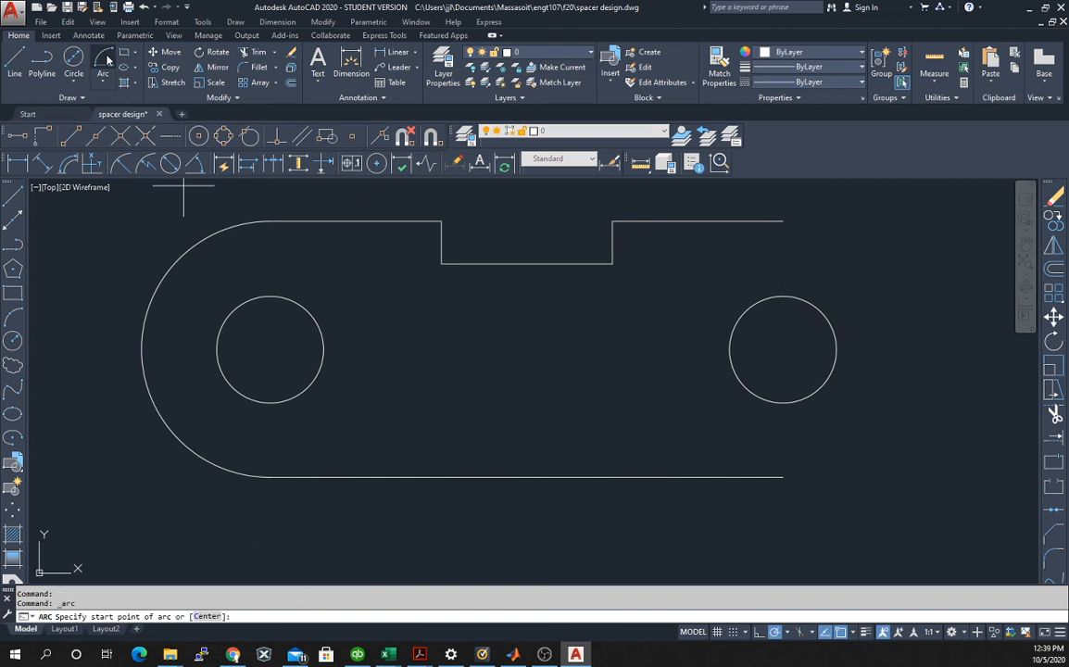
click(783, 222)
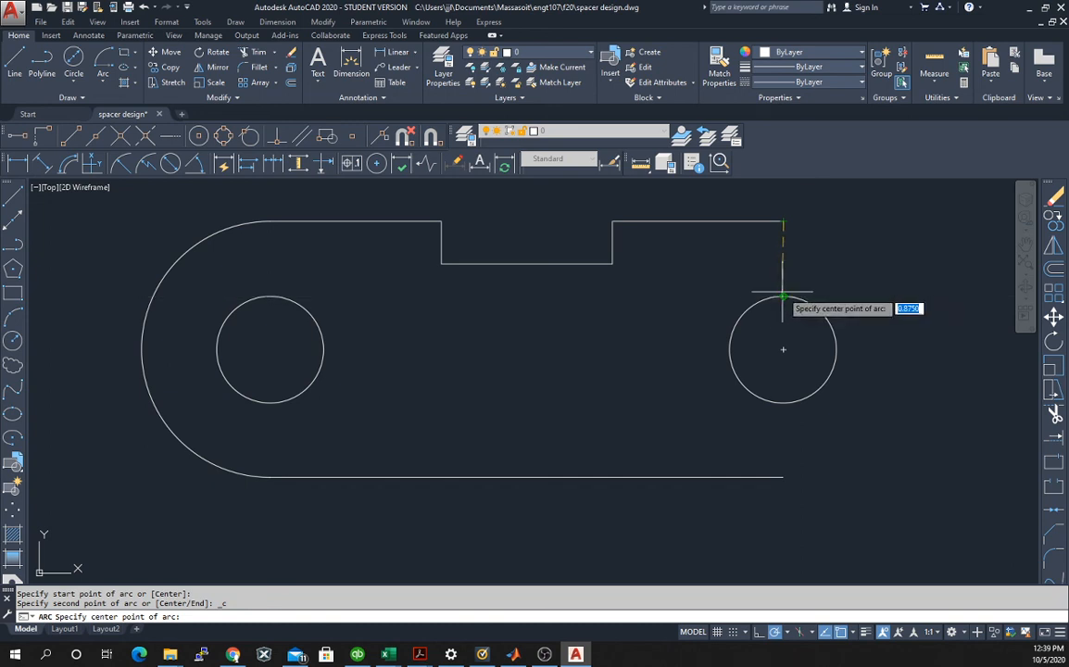
click(783, 349)
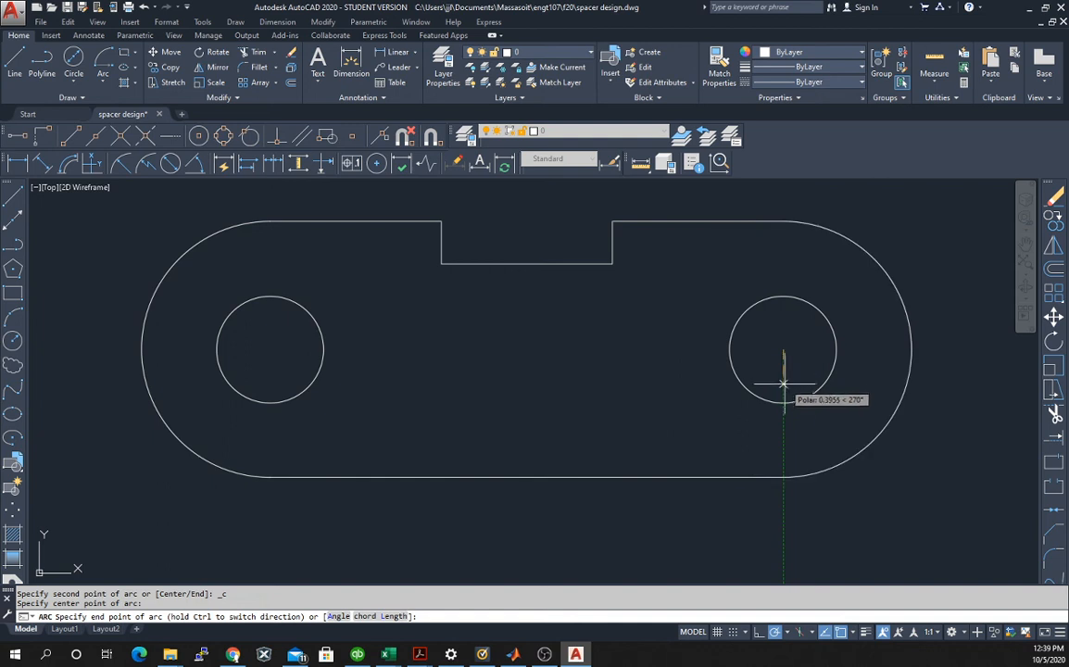
click(783, 478)
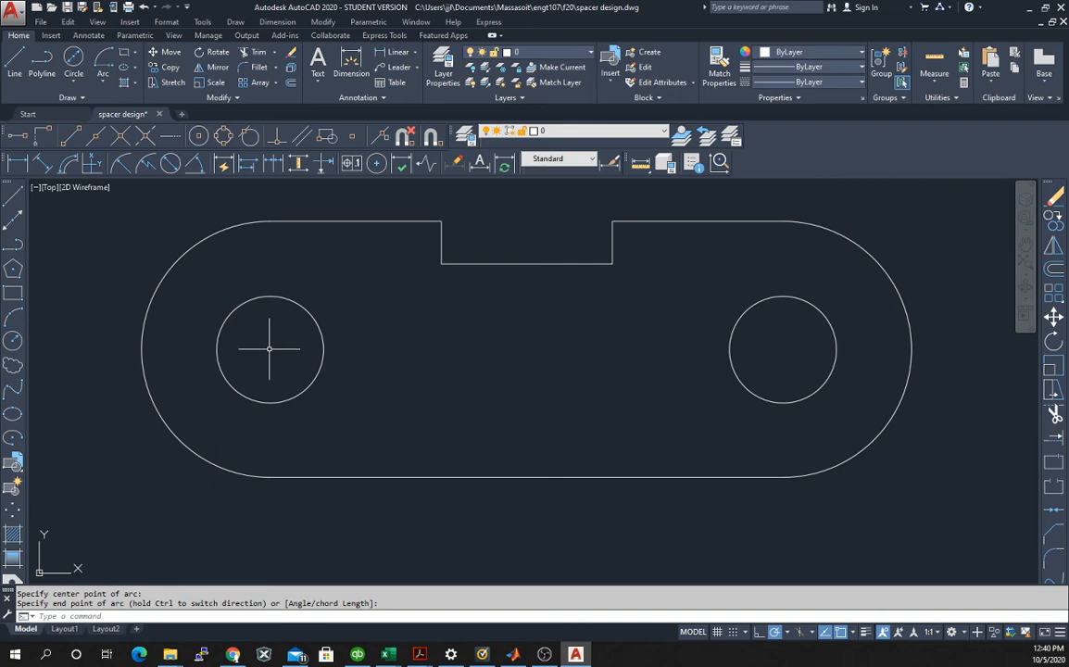
Switch to Chrome to compare the outline with the Spacer.pdf reference, and return to AutoCAD.
key(alt+Tab)
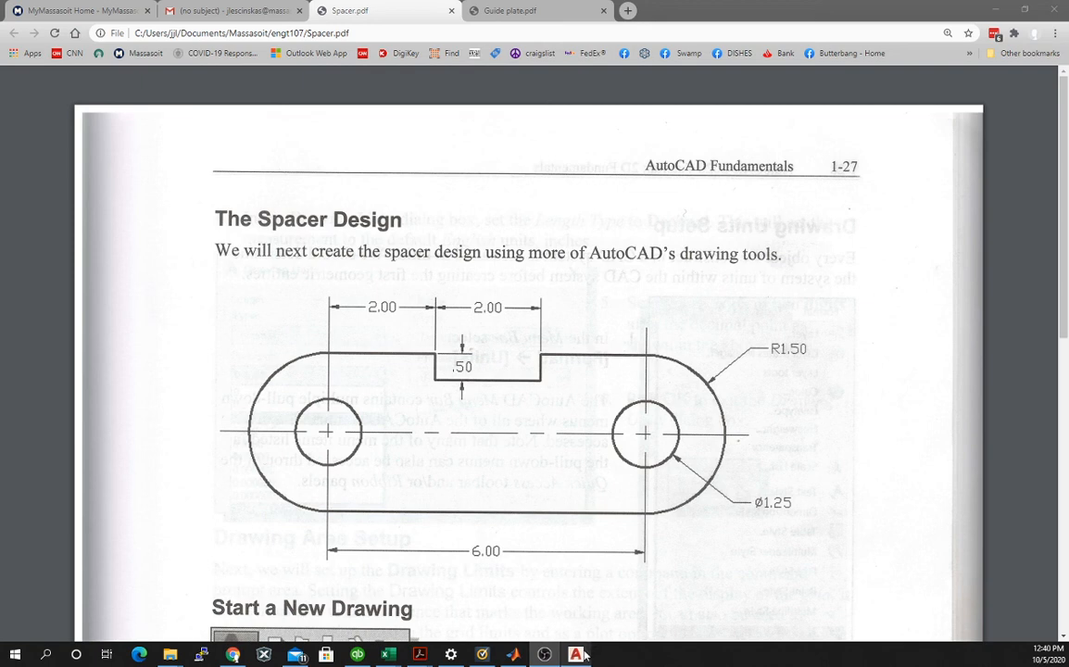
mouse_move(584, 656)
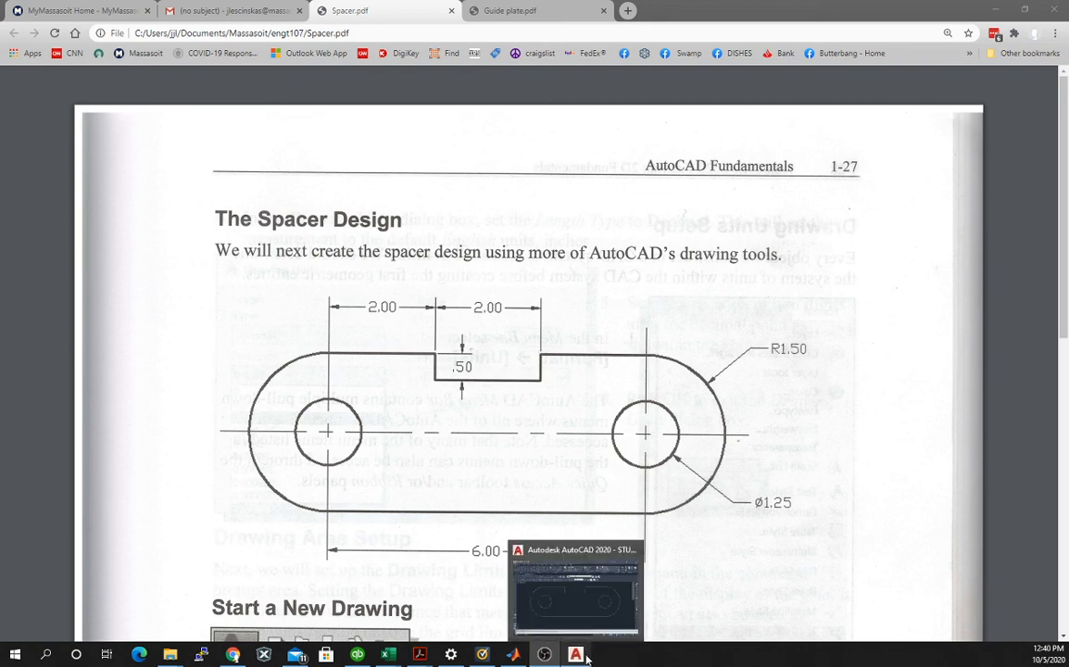
click(524, 593)
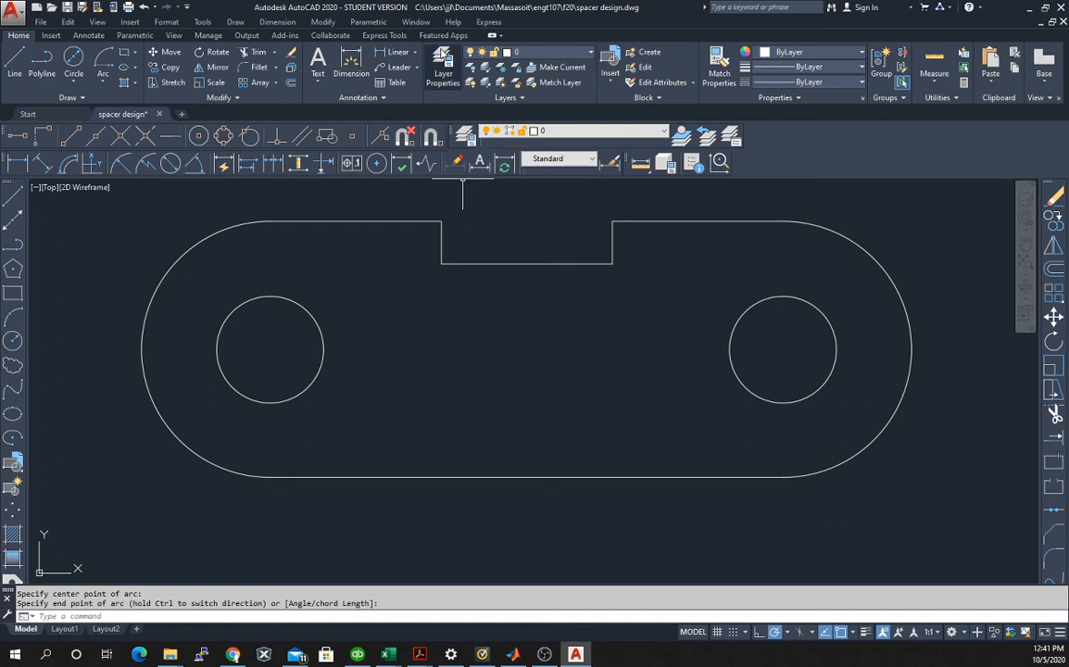
Create a new layer named Center in the Layer Properties Manager.
click(461, 136)
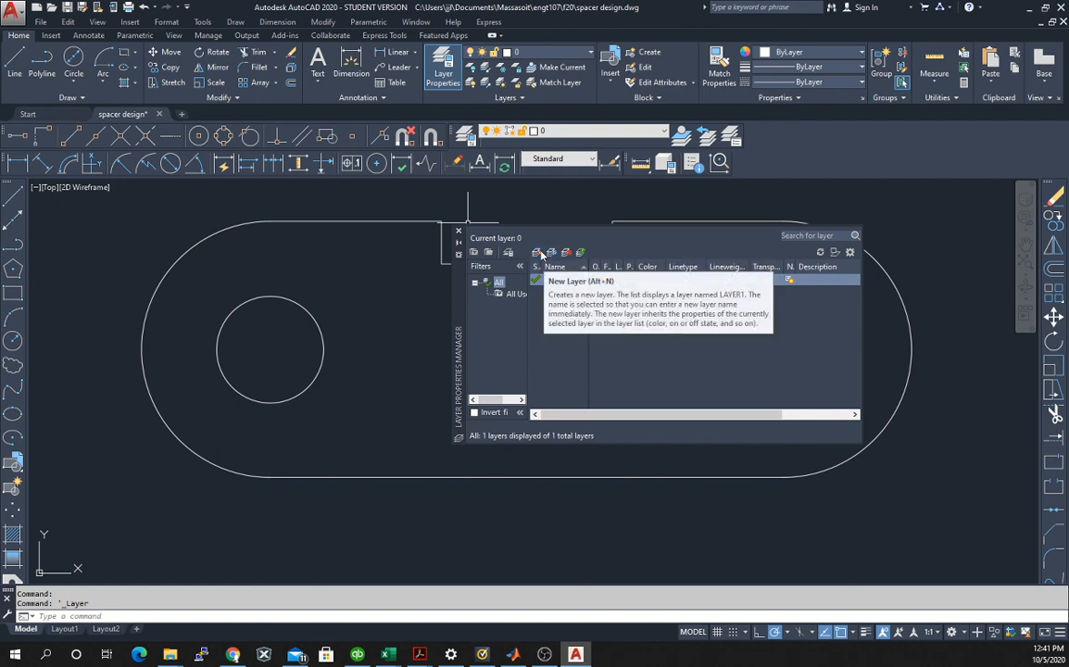
click(535, 255)
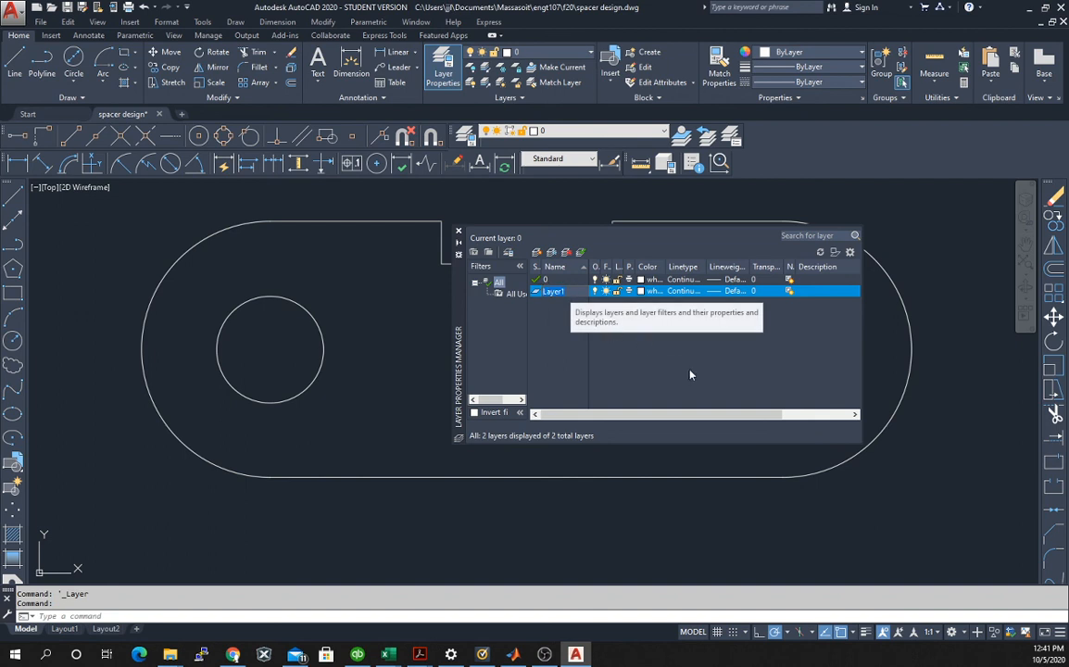
text(ce)
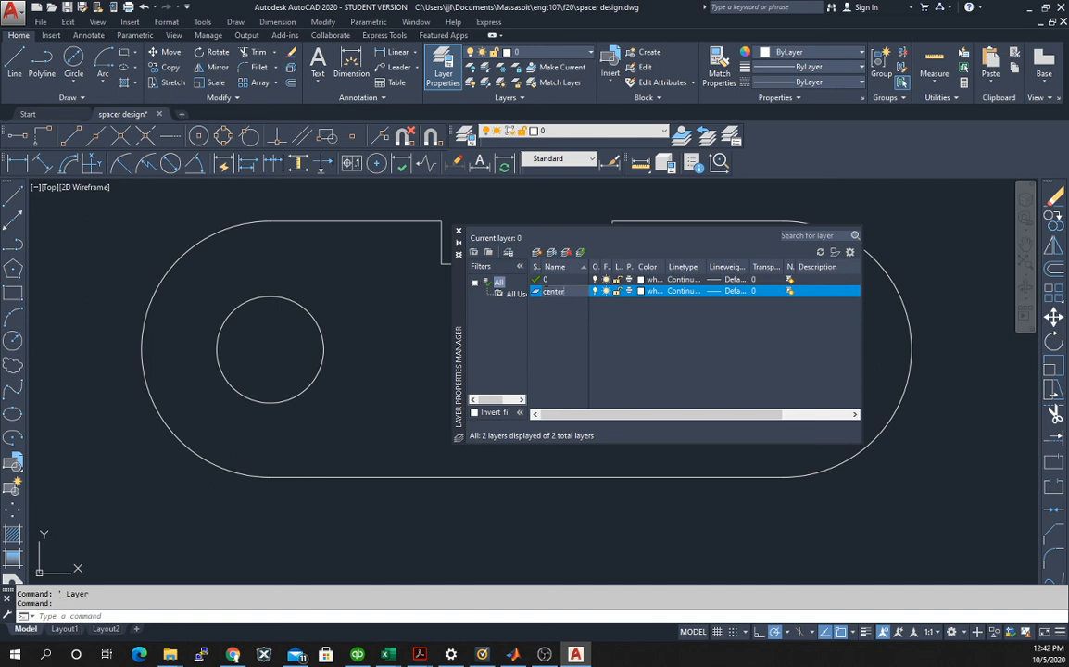
text(C)
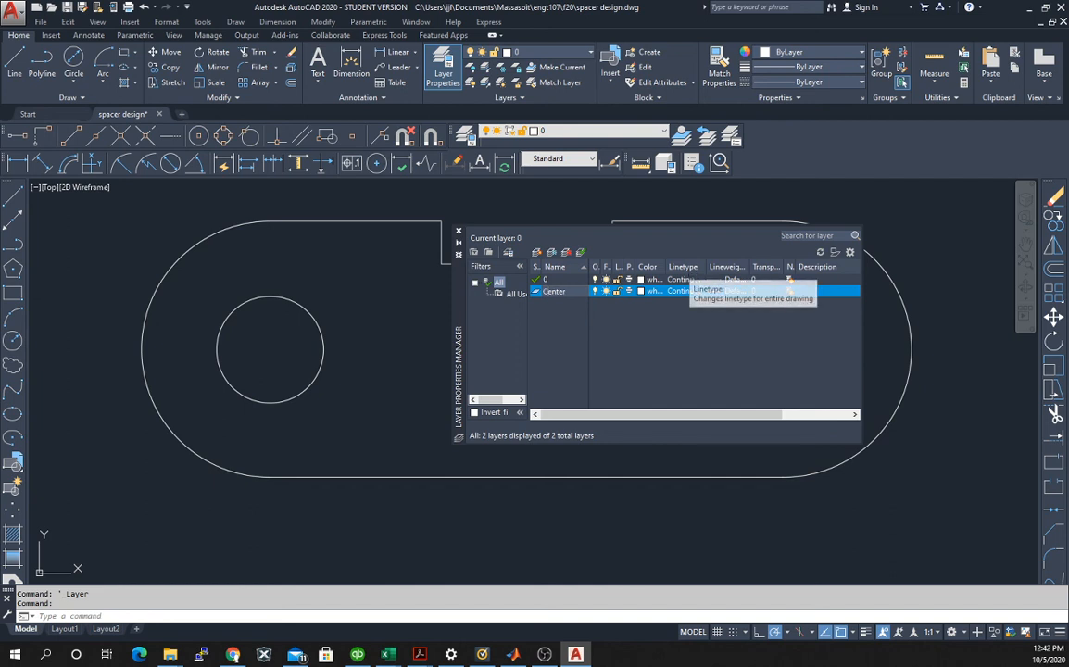
key(Return)
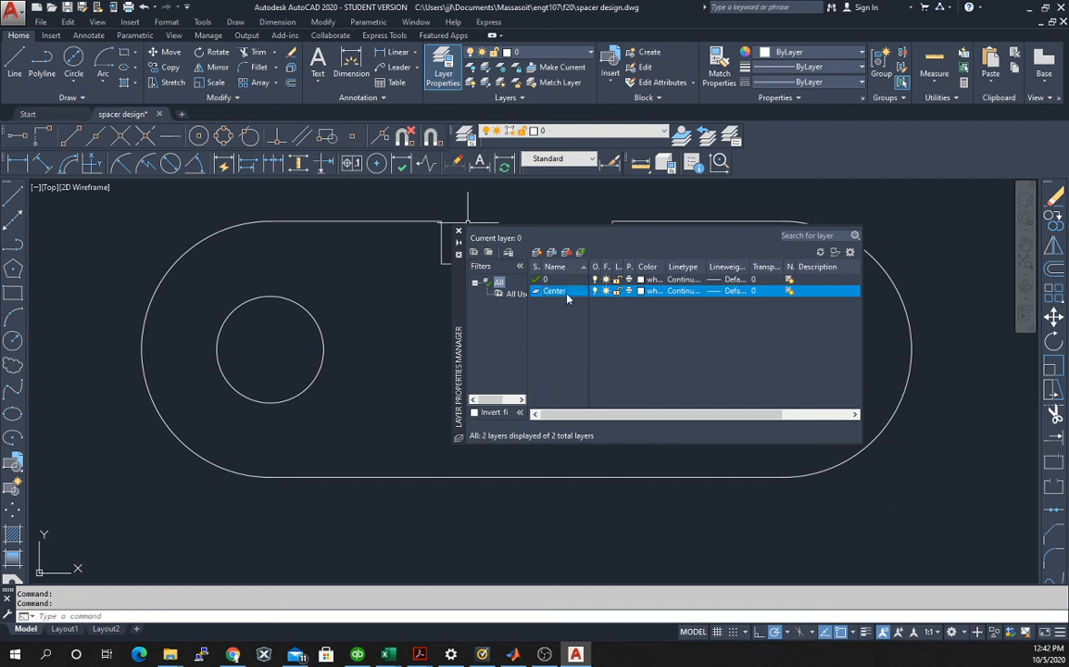
Make the Center layer the current layer.
click(556, 292)
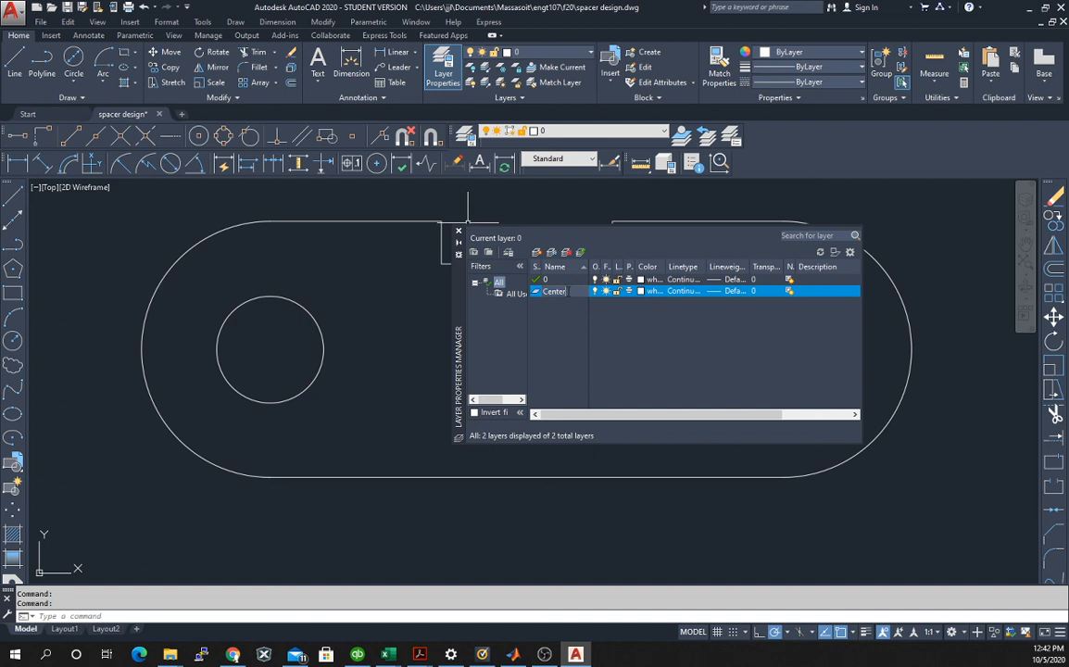
double_click(560, 294)
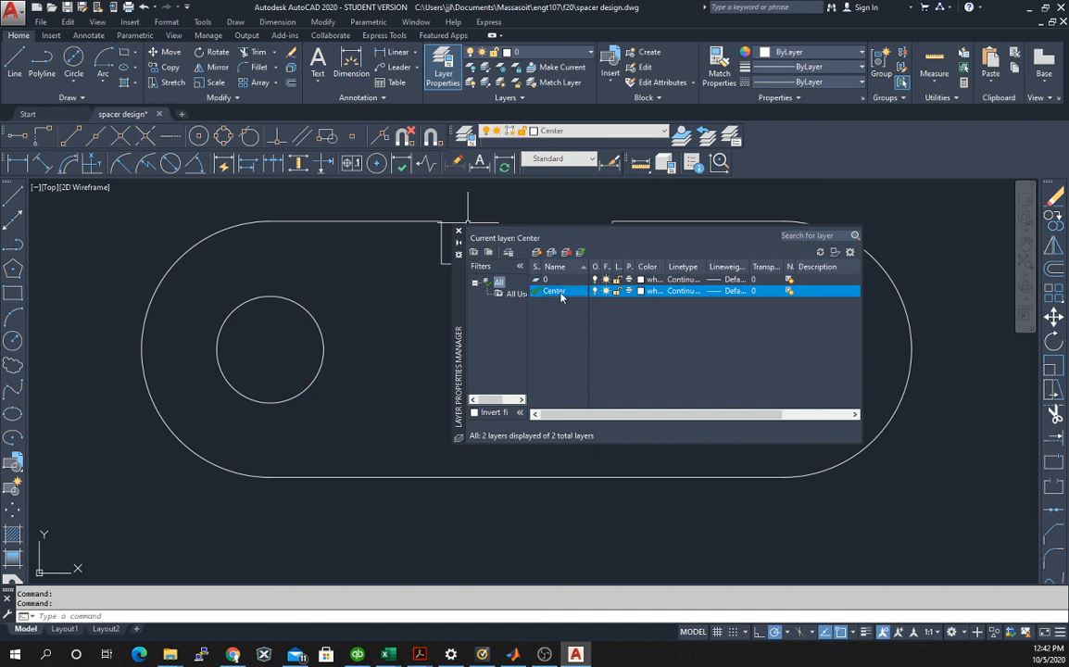
click(559, 295)
right_click(565, 291)
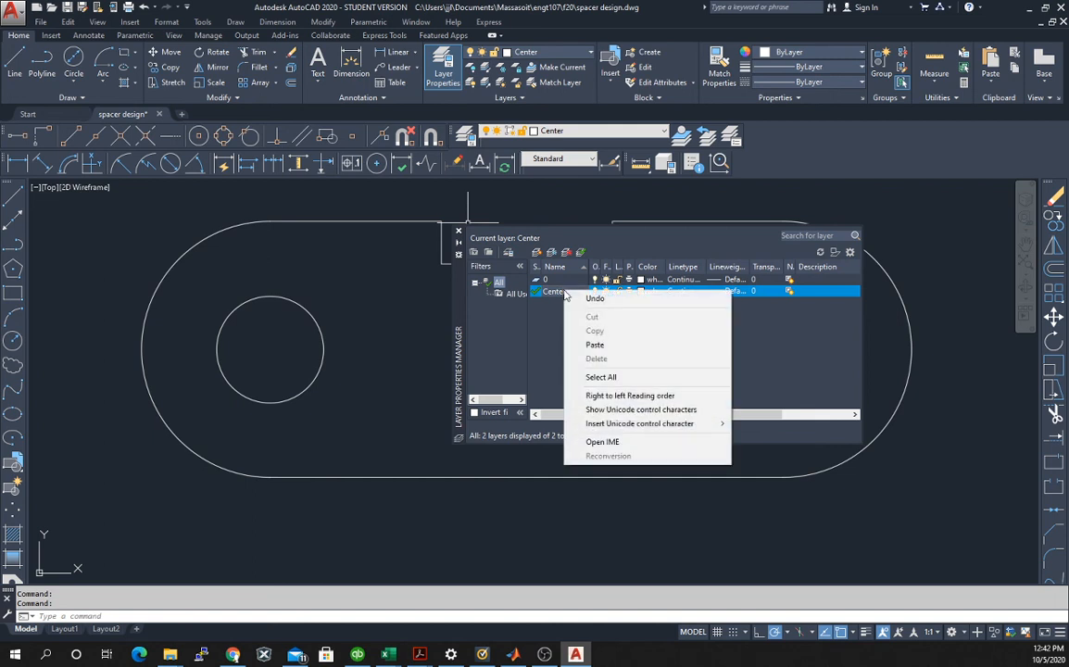
click(559, 312)
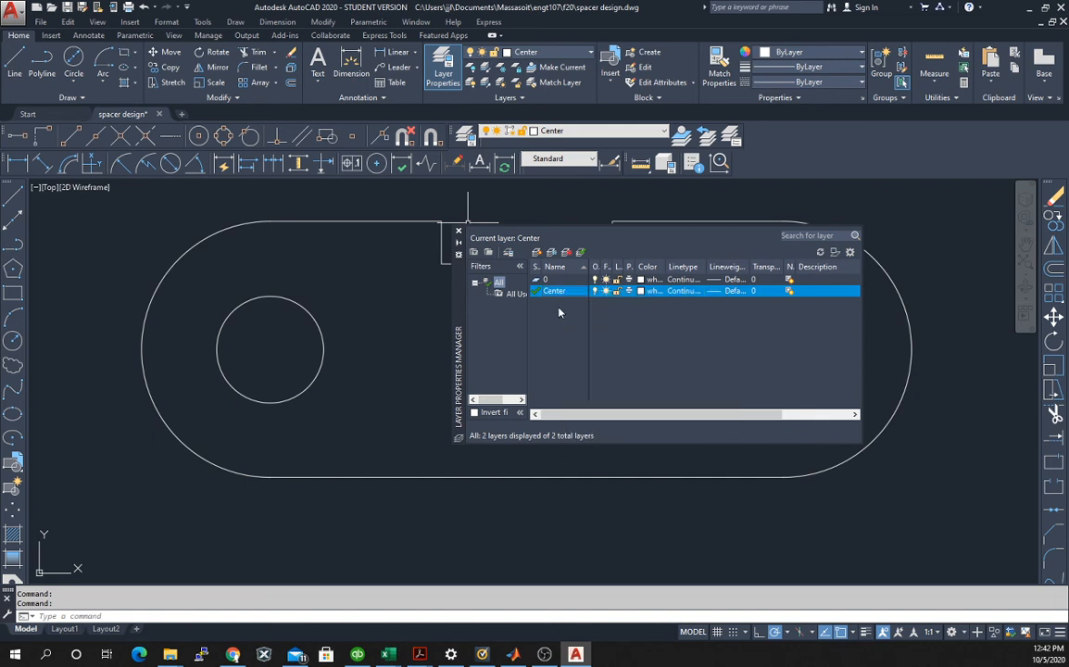
right_click(565, 294)
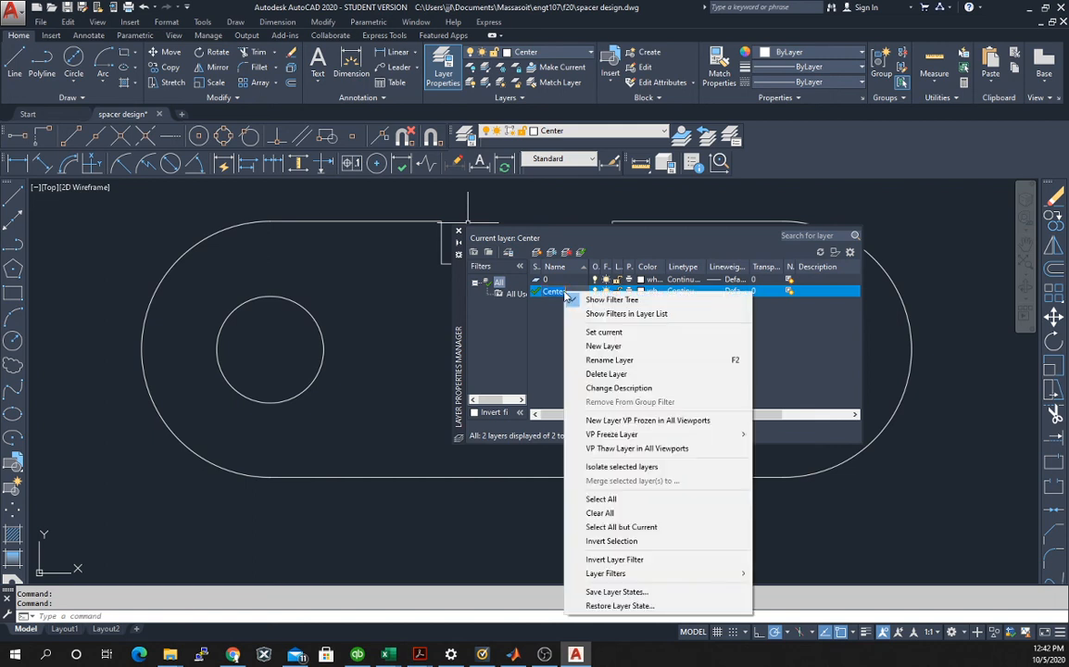
click(535, 360)
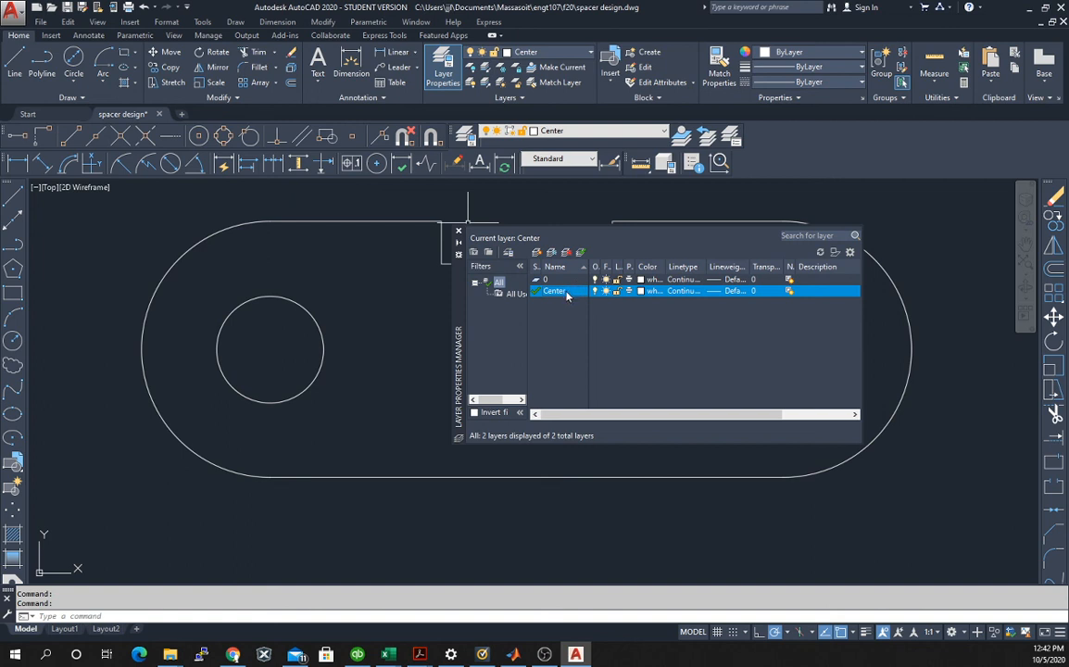
Set the Center layer's color to green.
click(567, 295)
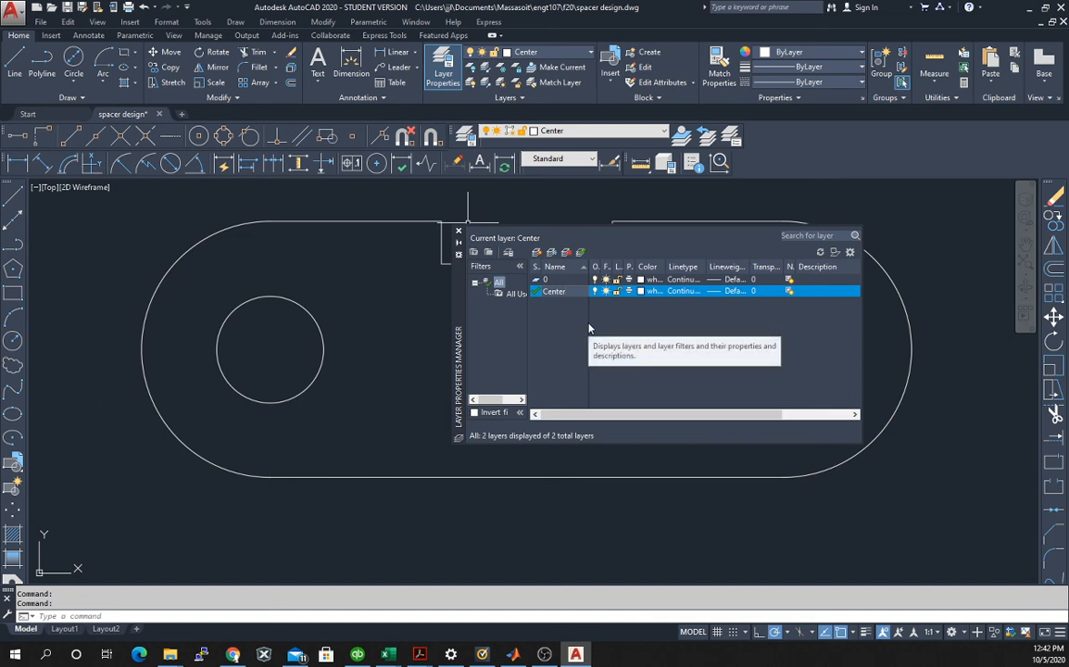
click(652, 294)
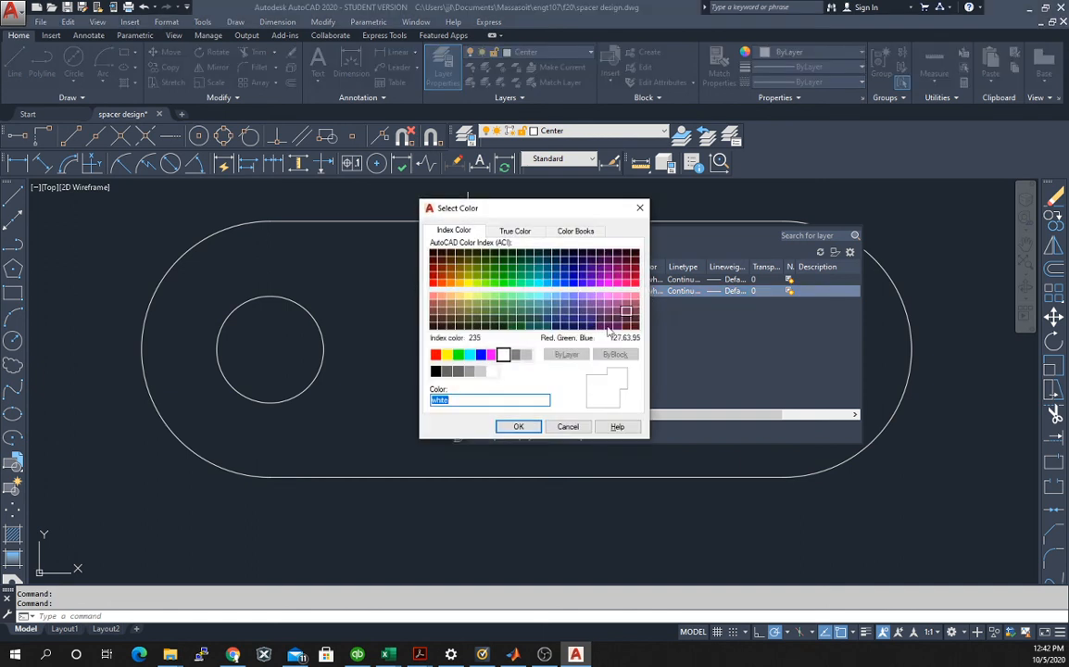
click(458, 355)
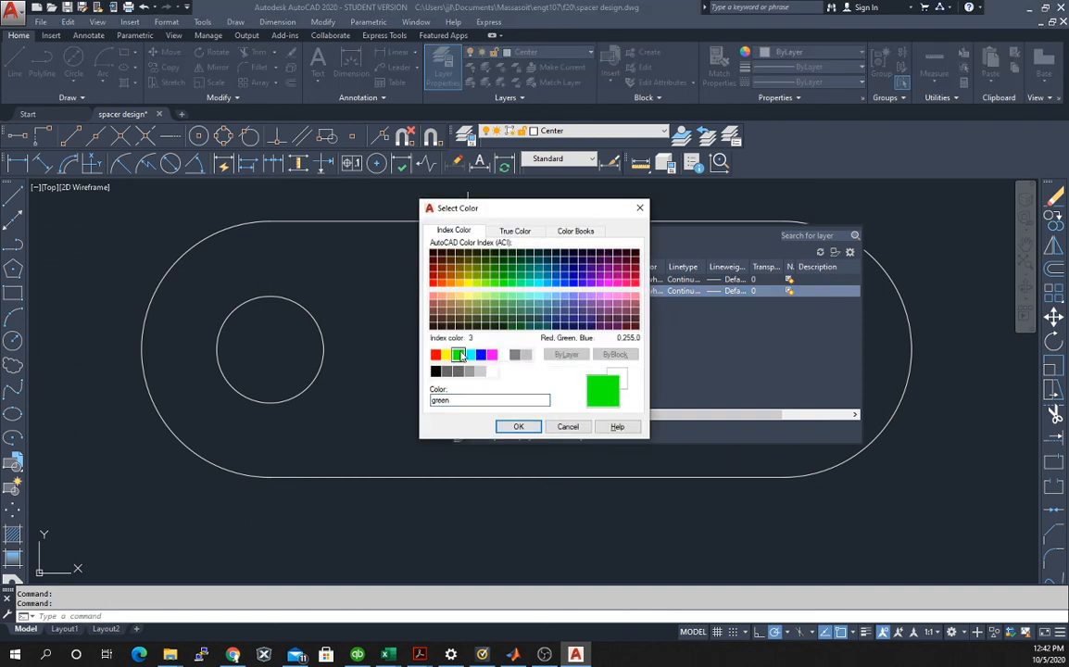
click(519, 427)
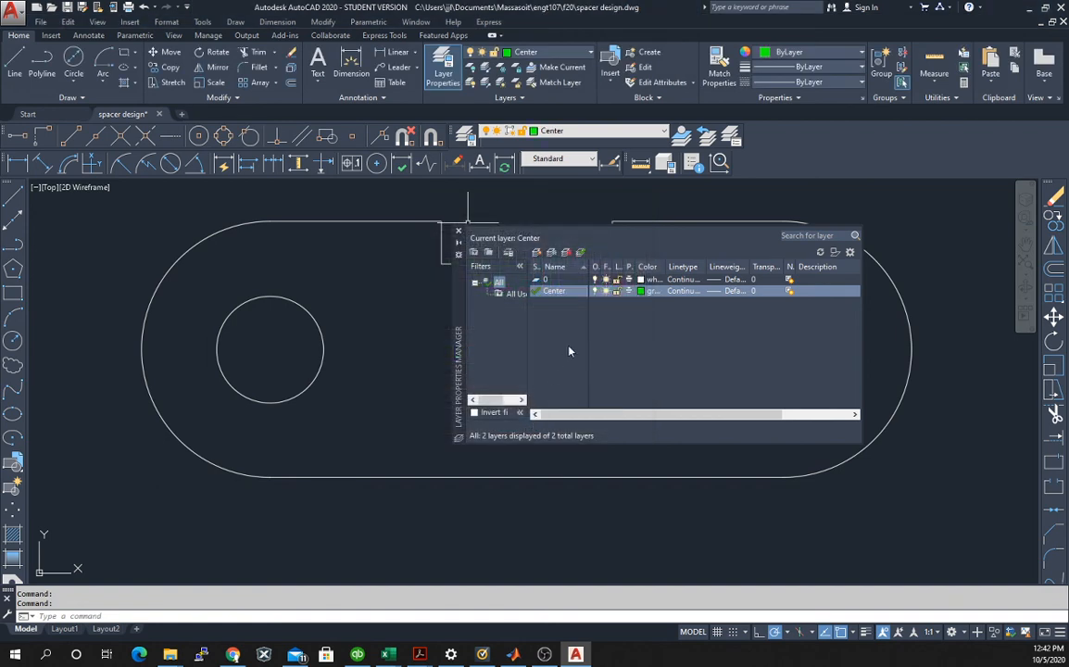
Load the CENTER2 linetype, assign it to the Center layer, and close the Layer Properties Manager.
click(683, 291)
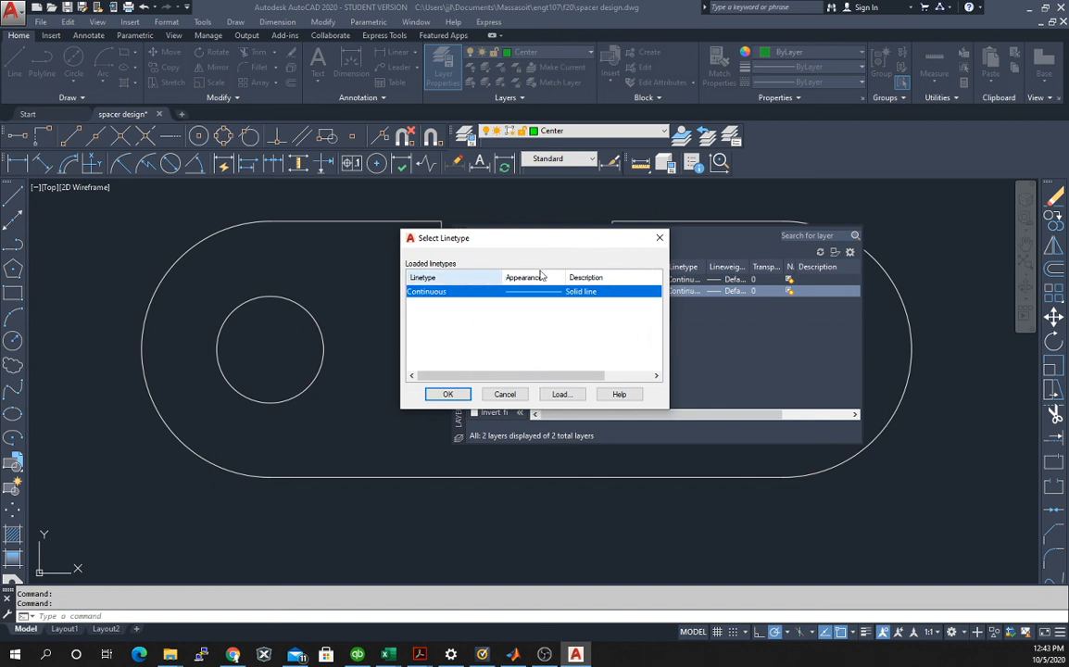
click(562, 394)
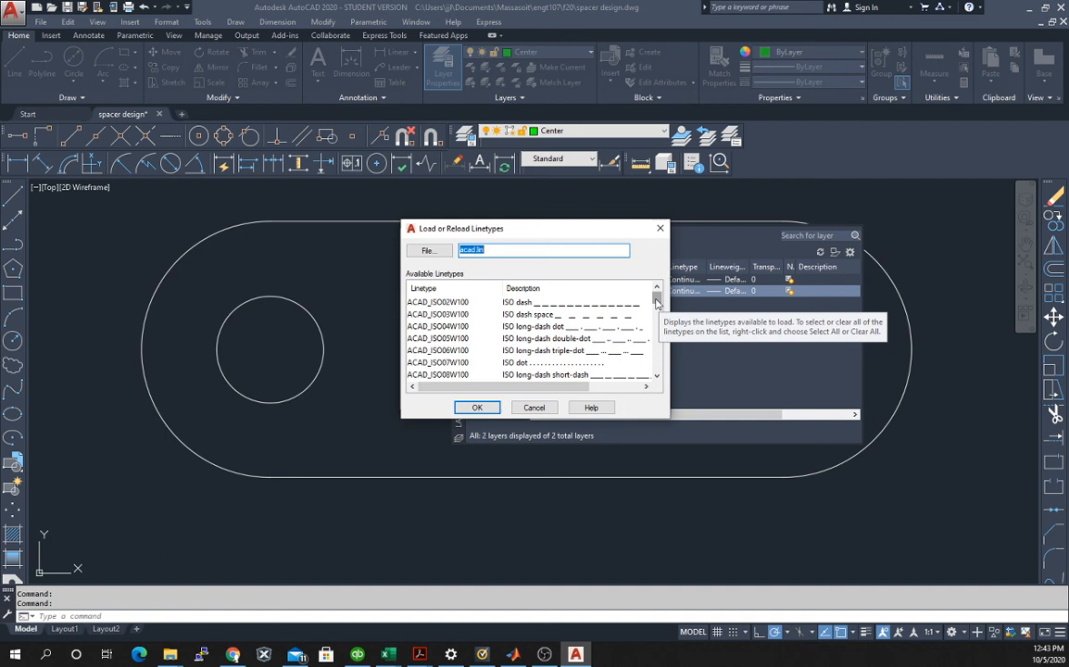
drag(656, 303, 655, 332)
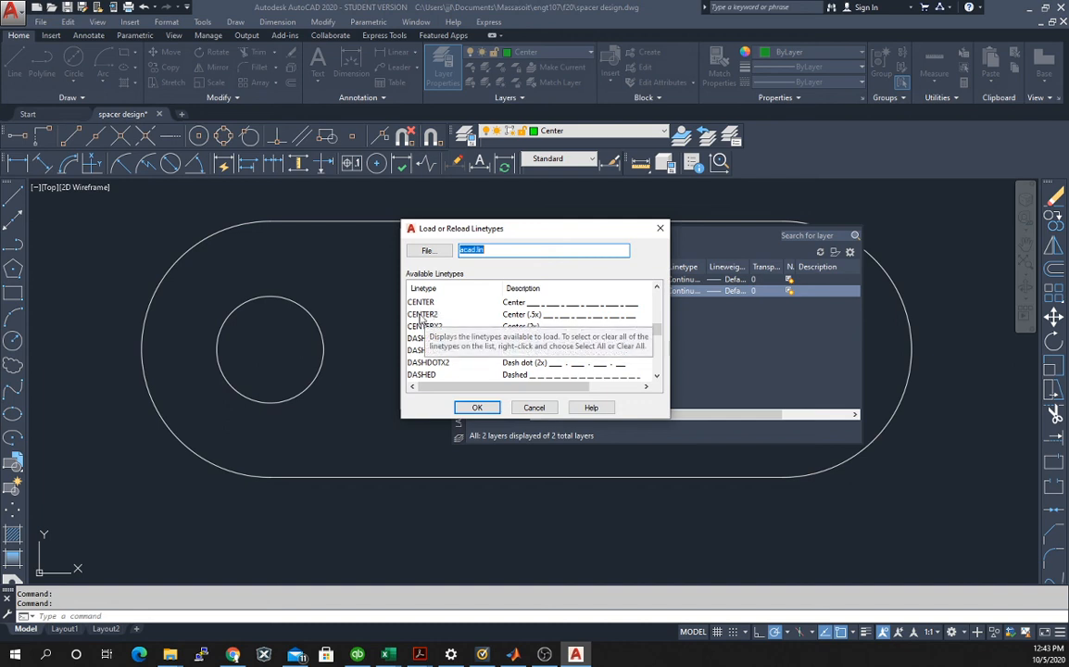
click(423, 315)
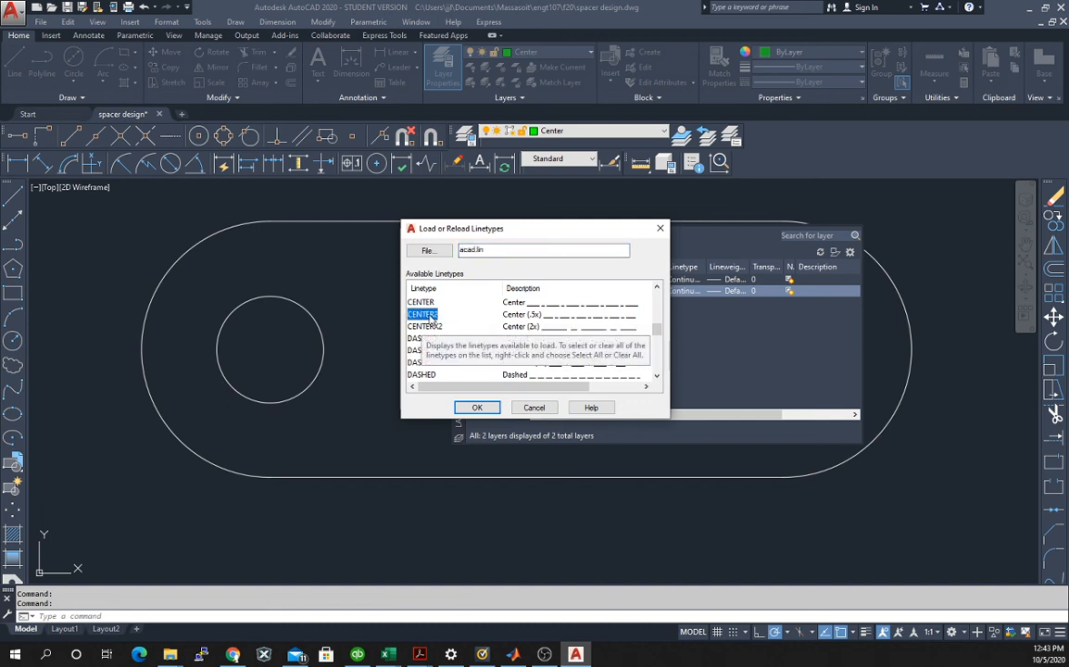
click(480, 408)
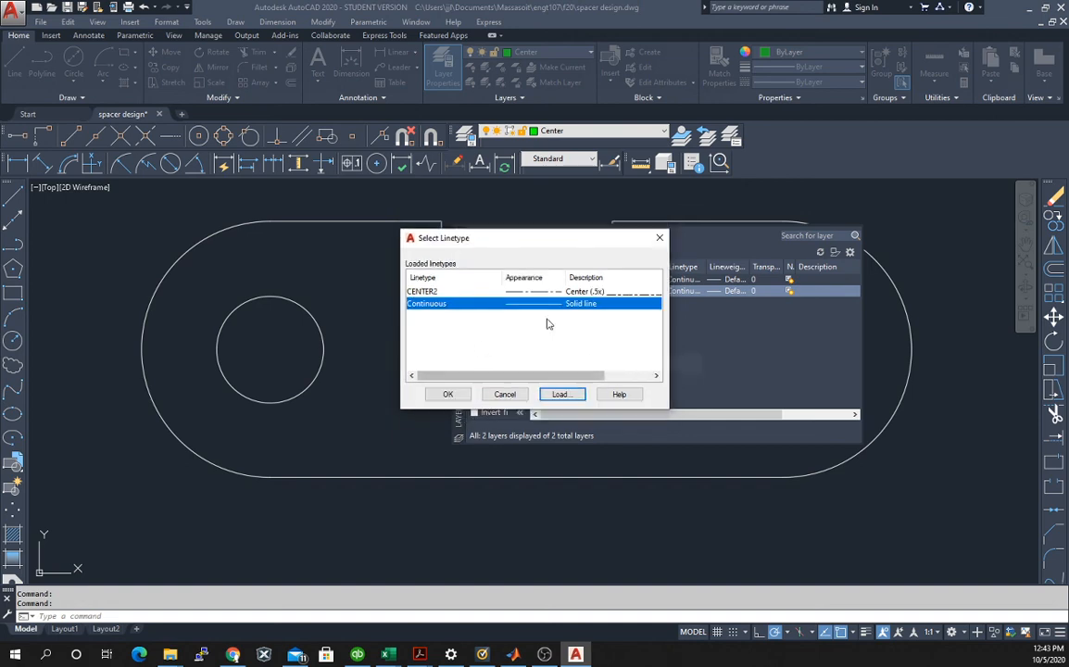
click(432, 292)
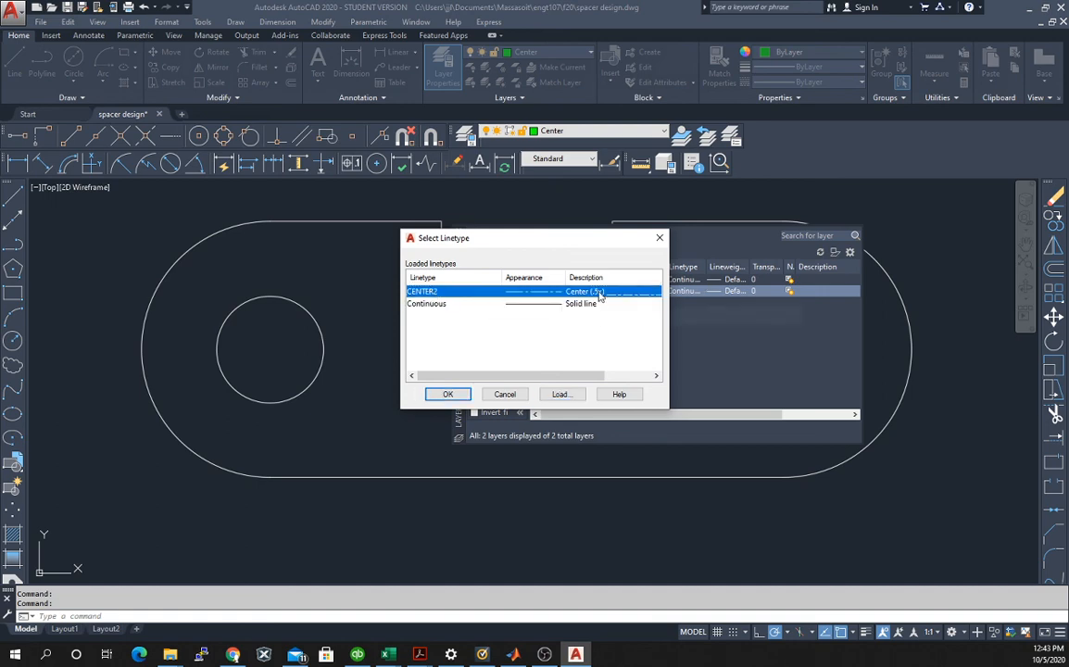
click(446, 393)
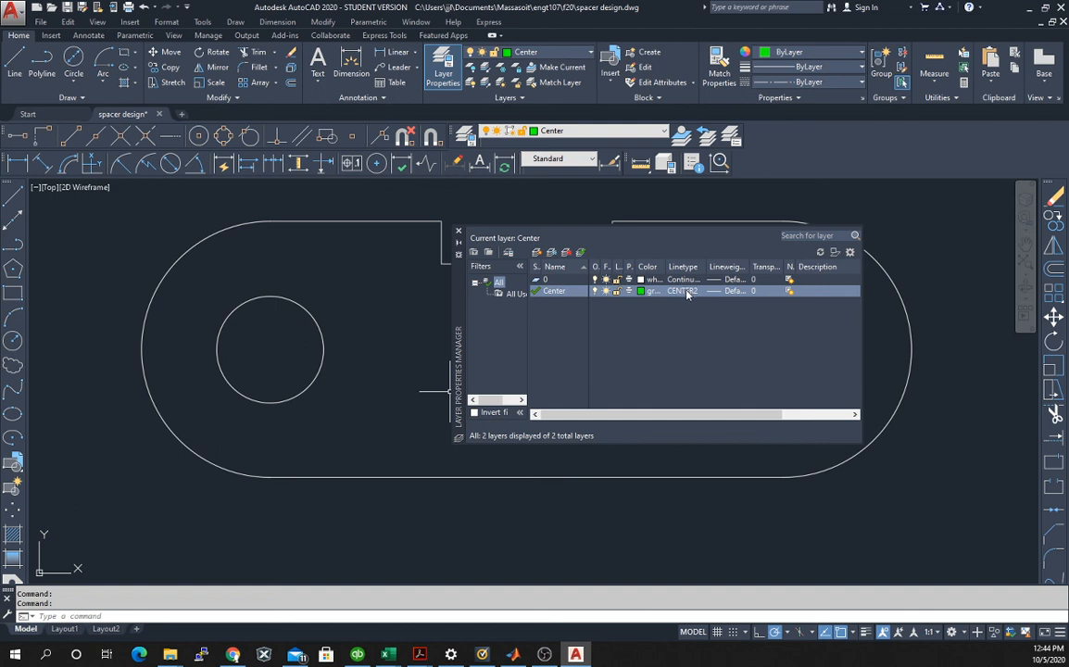
click(458, 234)
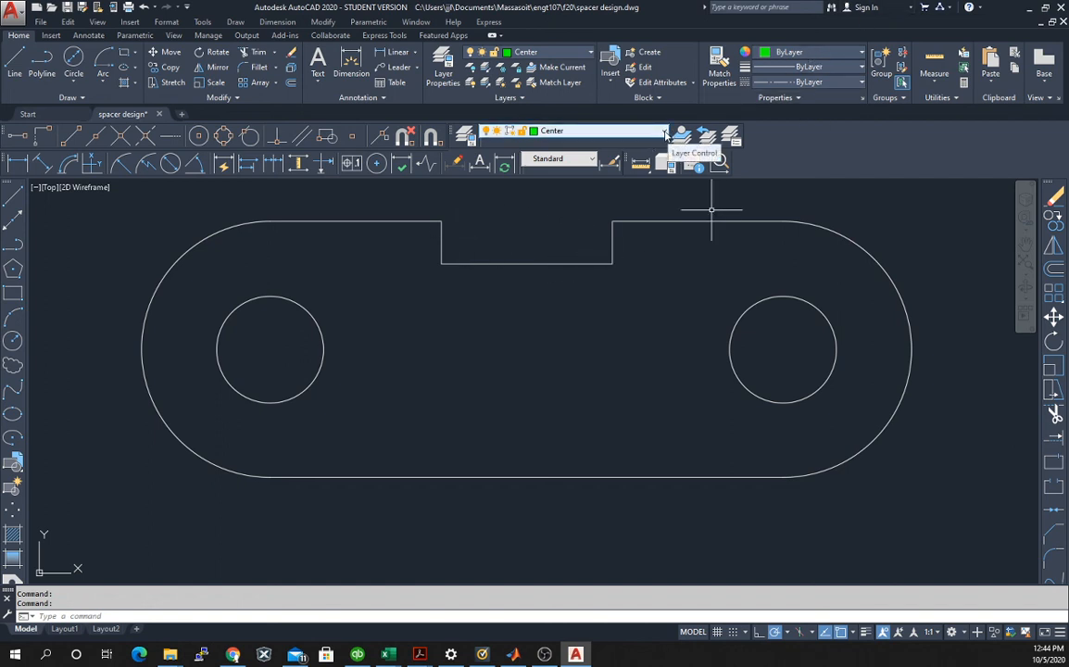
Switch the current layer to 0 and back to Center.
click(667, 135)
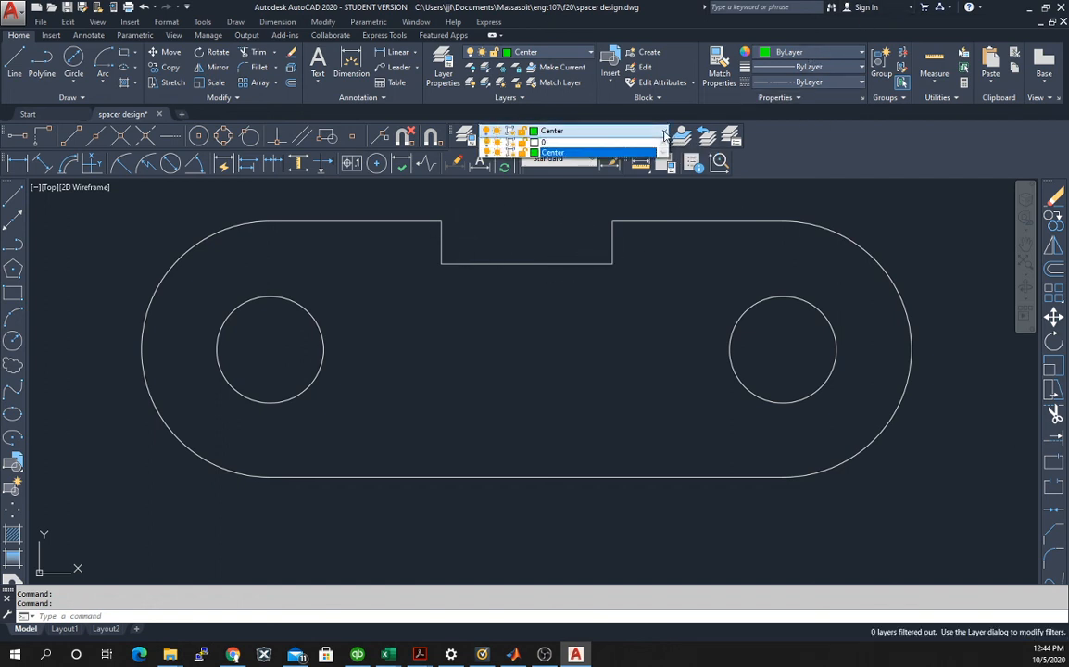
click(551, 143)
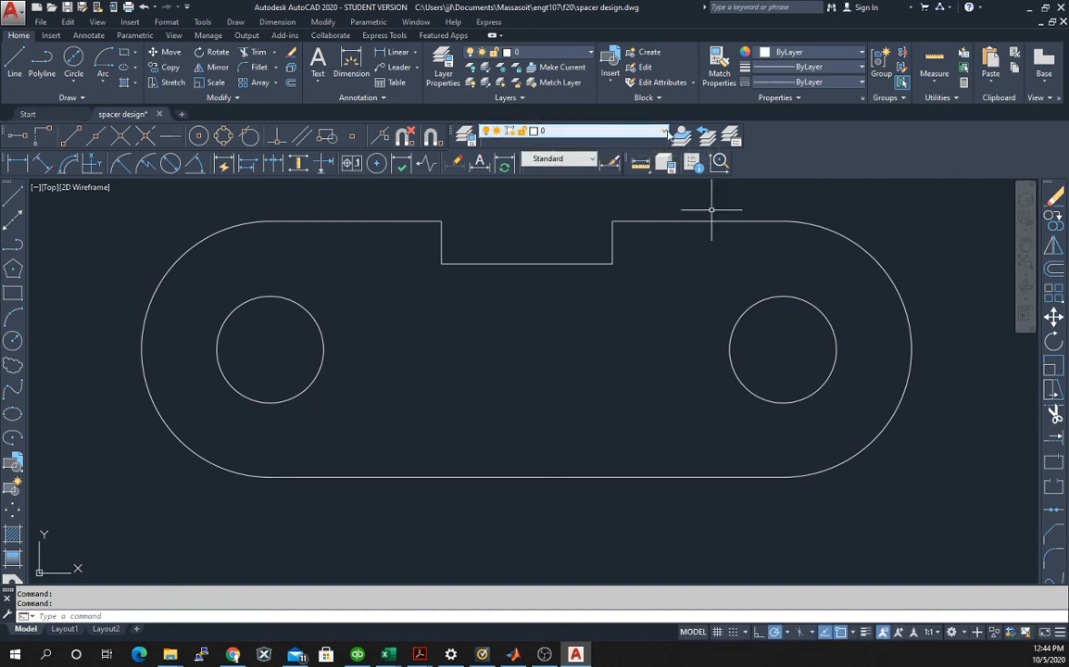
click(602, 131)
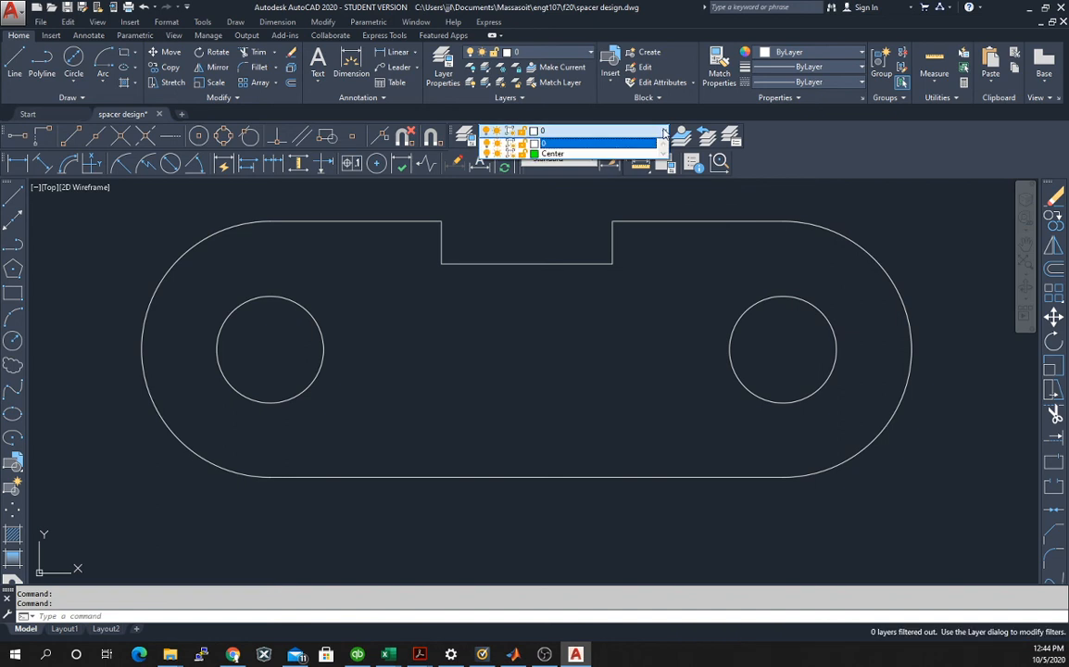
click(555, 155)
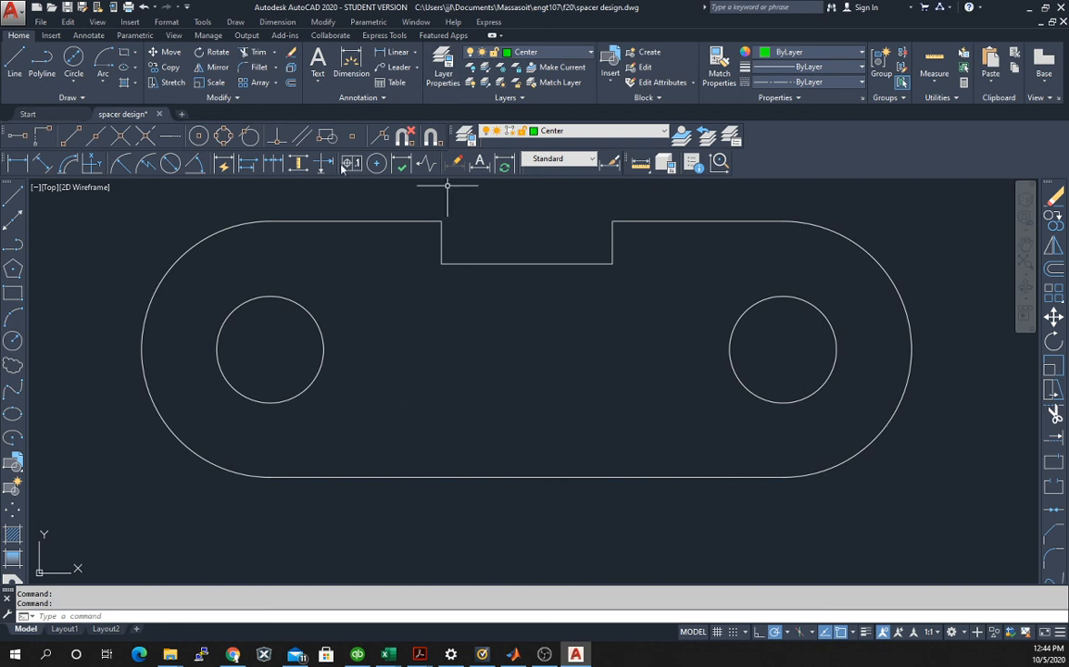
Try a center mark on the left circle, compare it with the Spacer.pdf reference, and erase it.
click(377, 163)
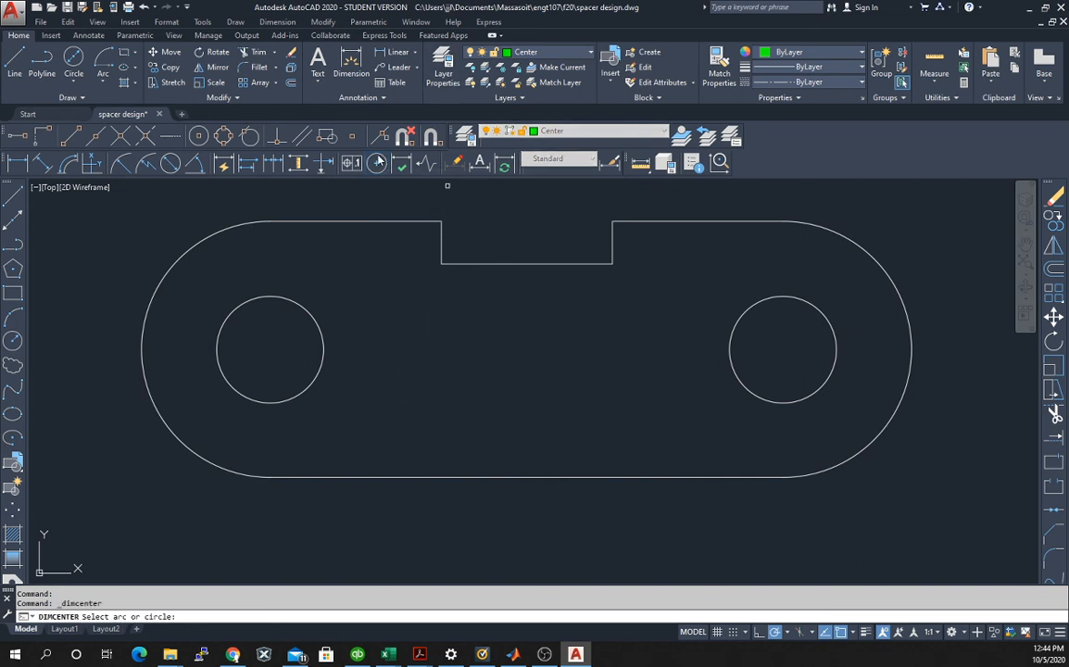
click(301, 307)
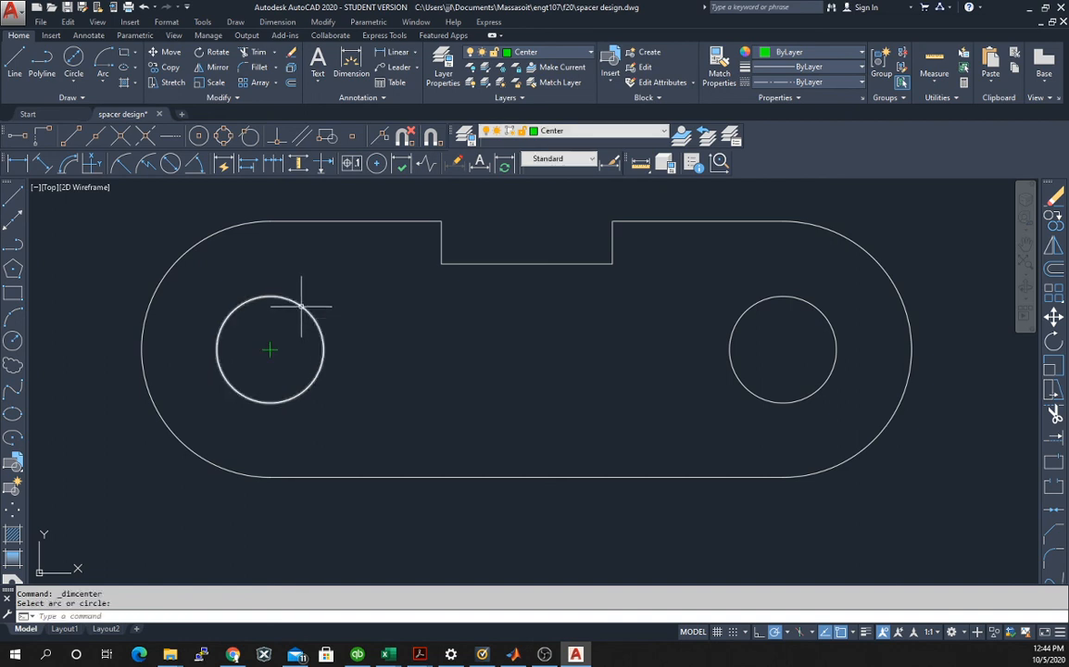
click(576, 654)
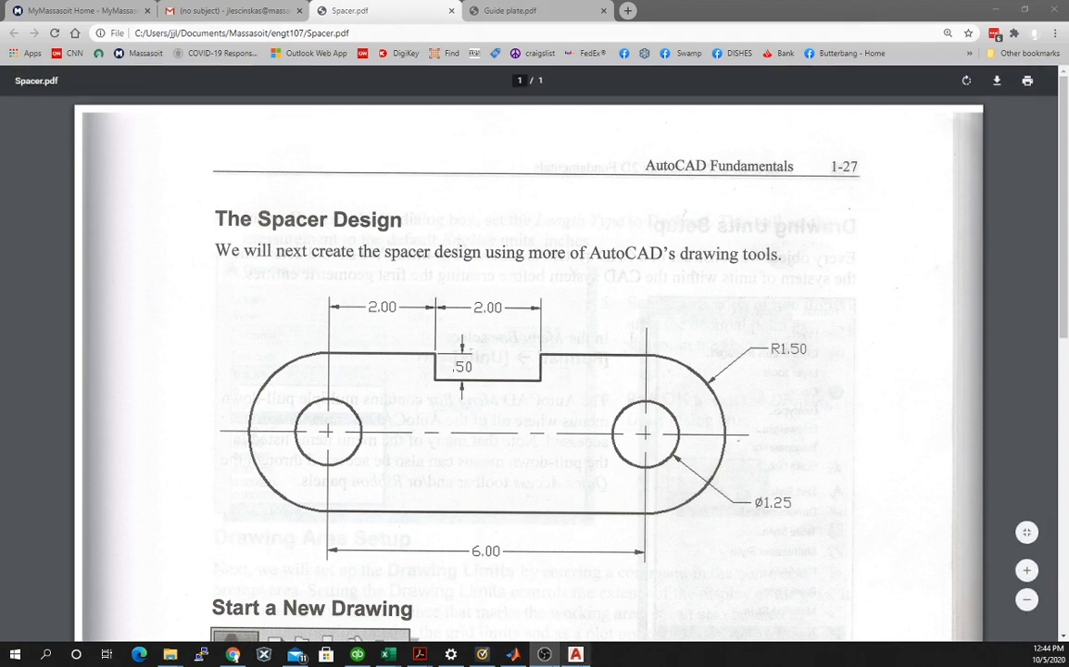
click(577, 655)
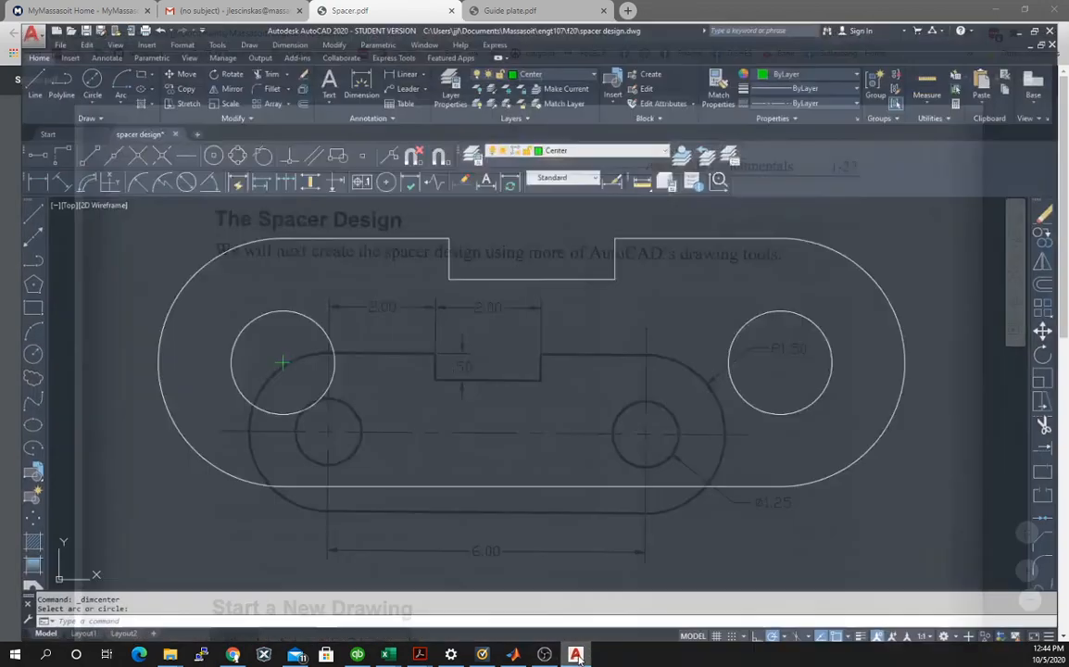
click(258, 348)
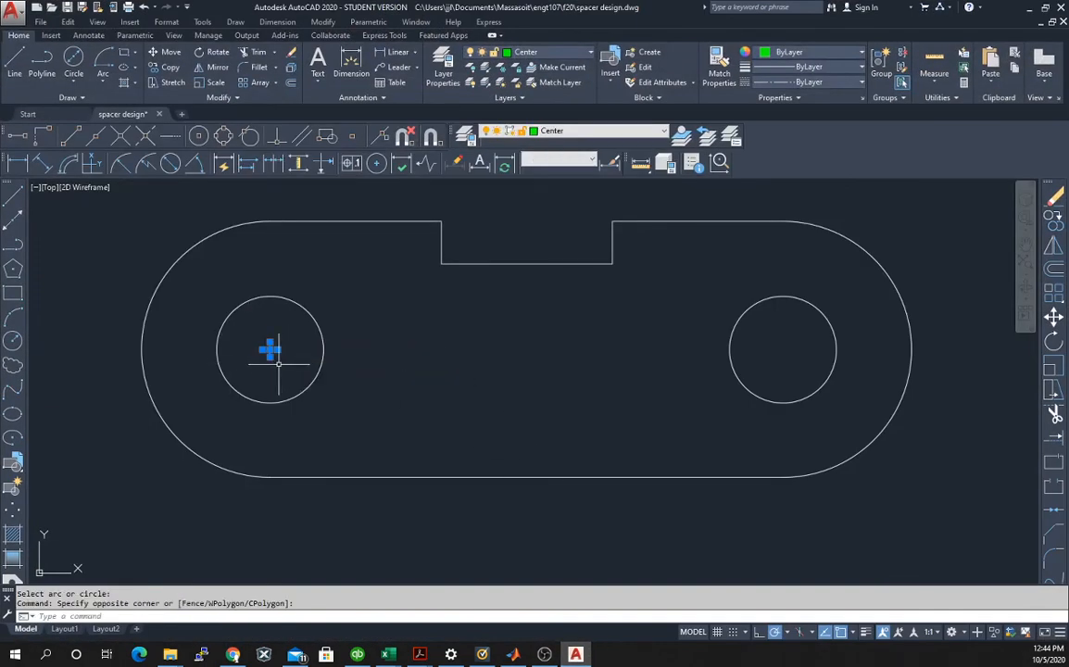
key(Delete)
Modify the Standard dimension style so that its center marks use the Line option.
click(161, 24)
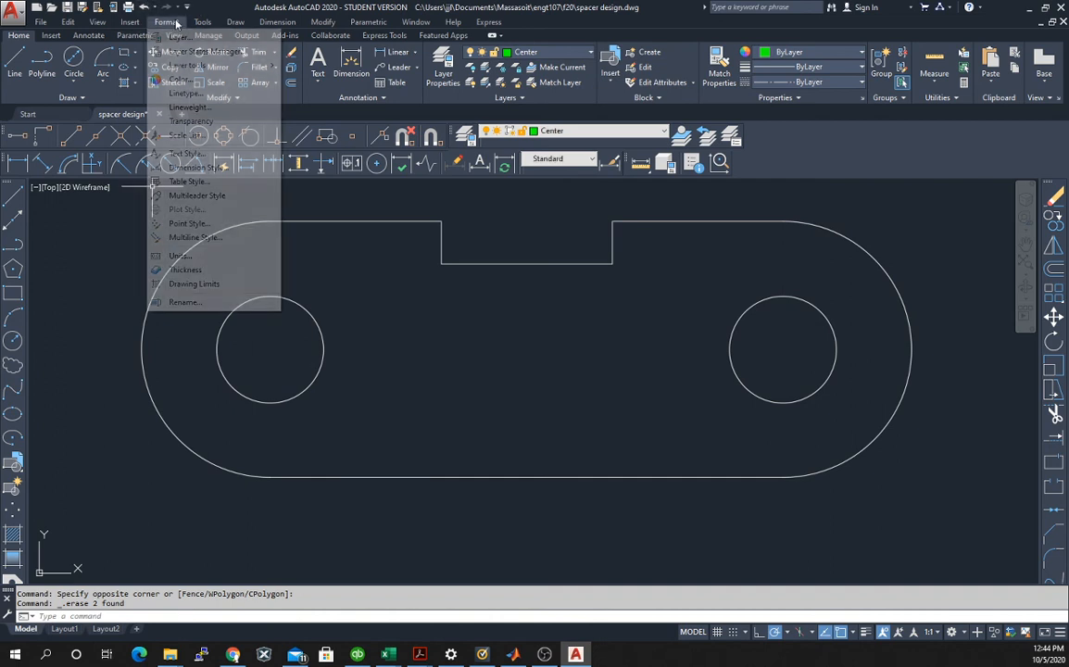
click(198, 168)
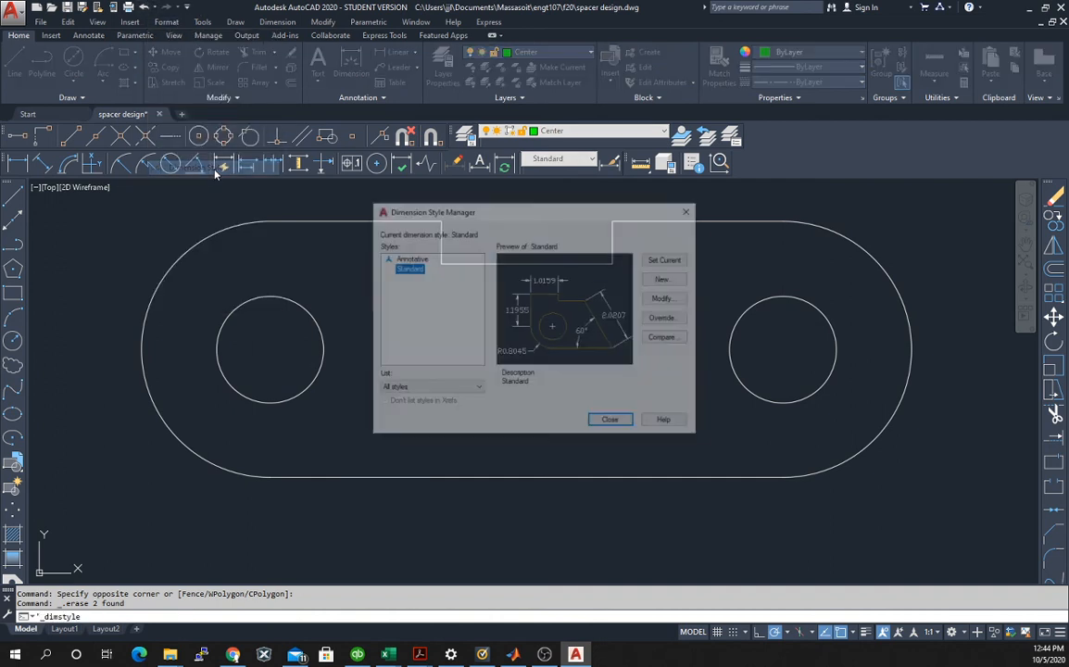
click(671, 300)
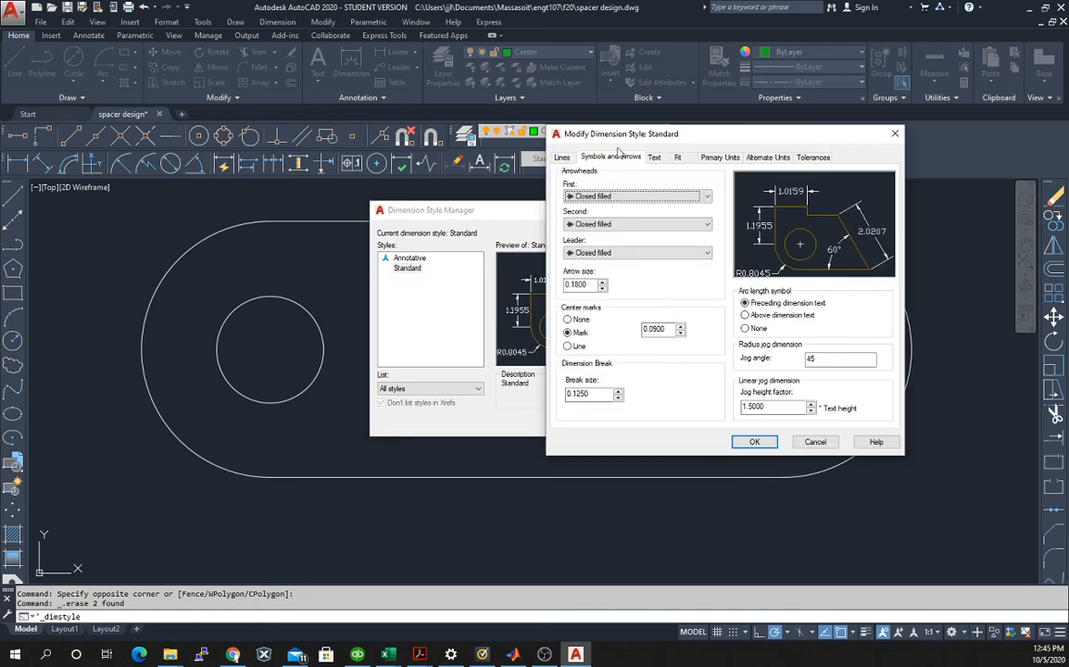
click(569, 349)
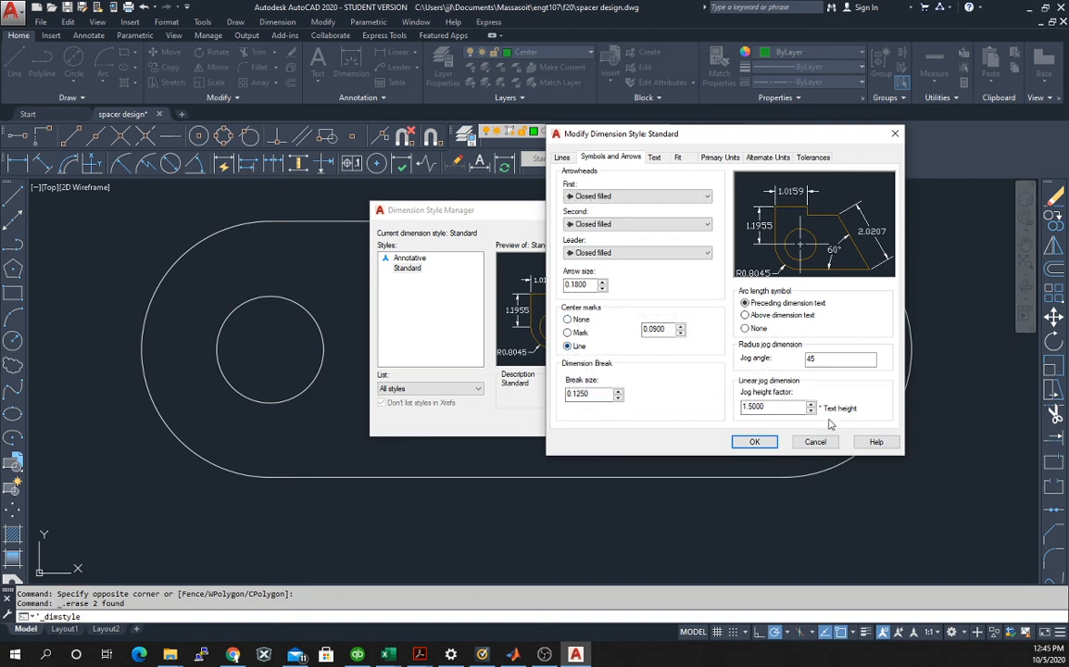
click(757, 442)
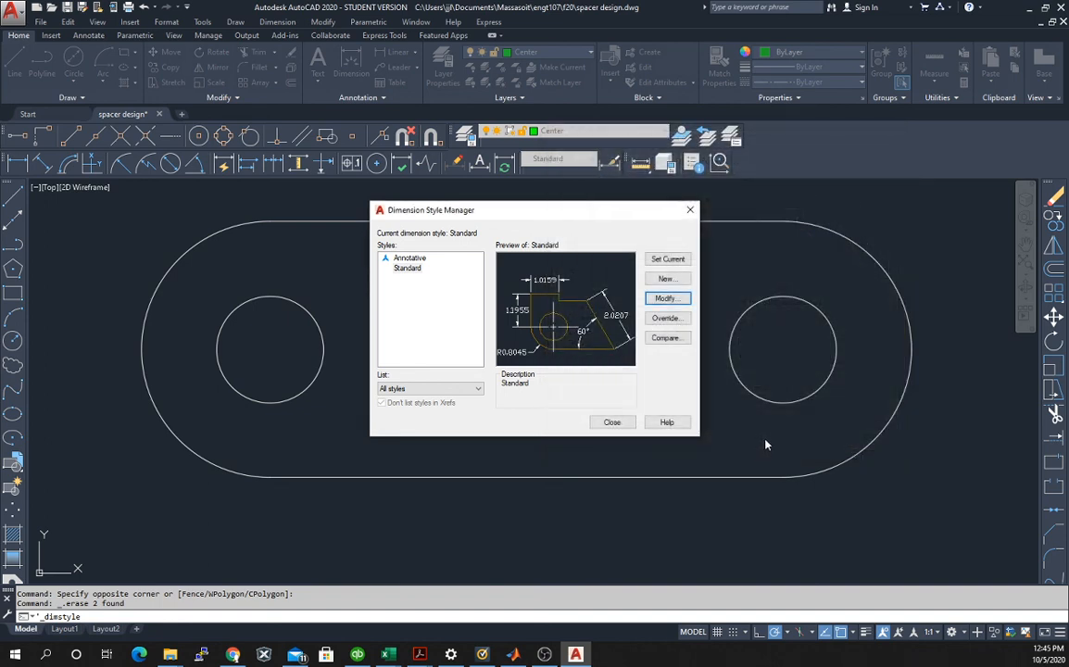
click(612, 422)
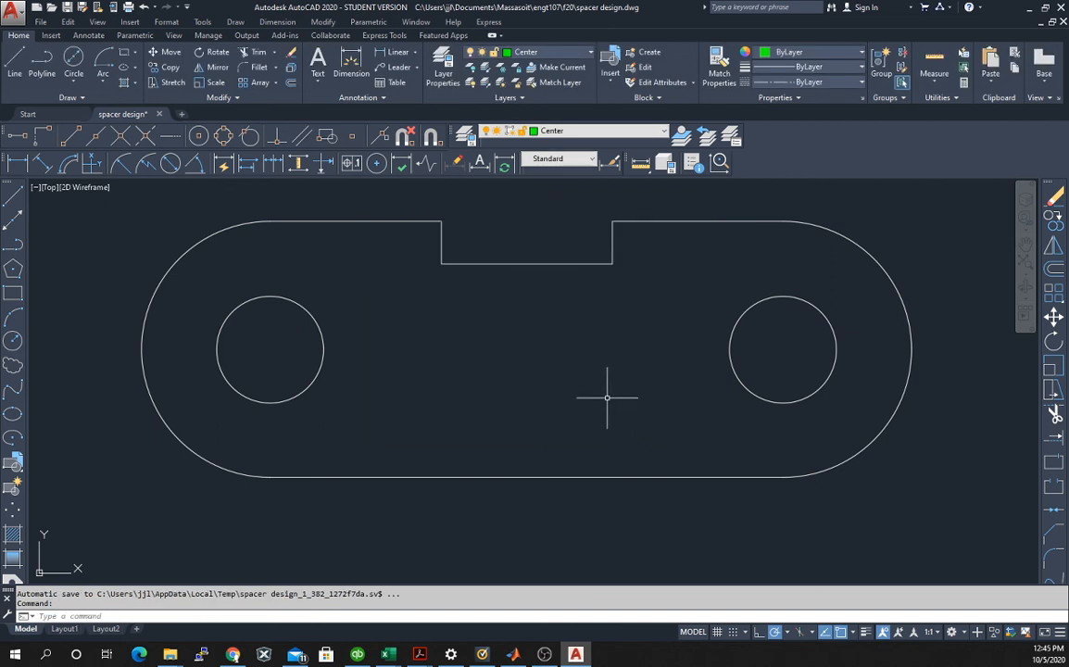
Add center lines to the left circle and compare them with the Spacer.pdf reference before returning to AutoCAD.
click(376, 164)
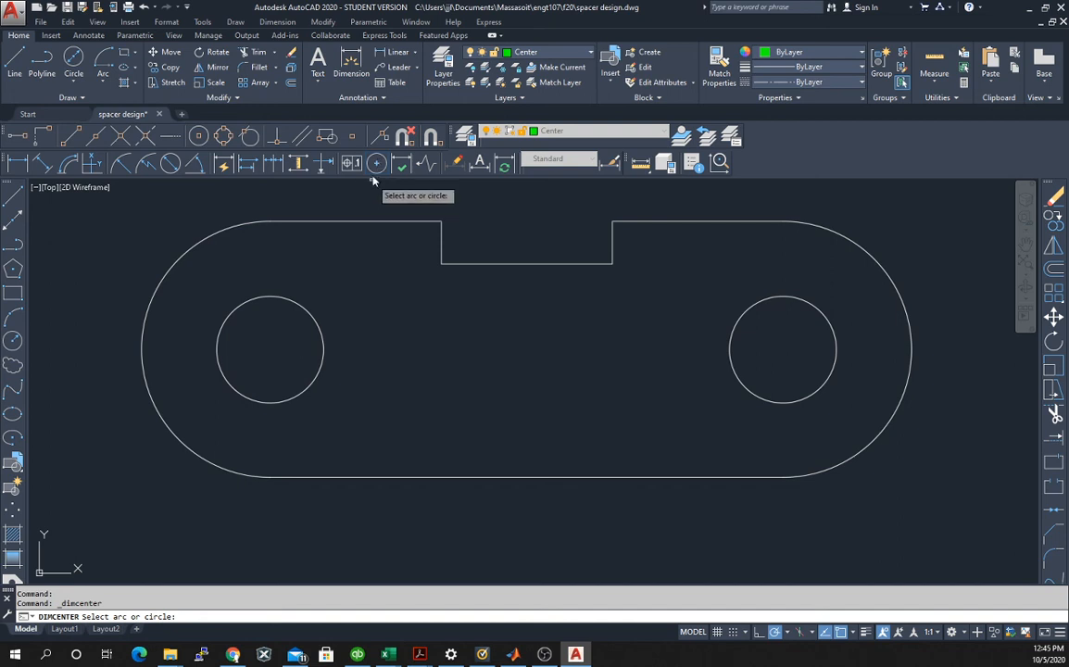
click(287, 300)
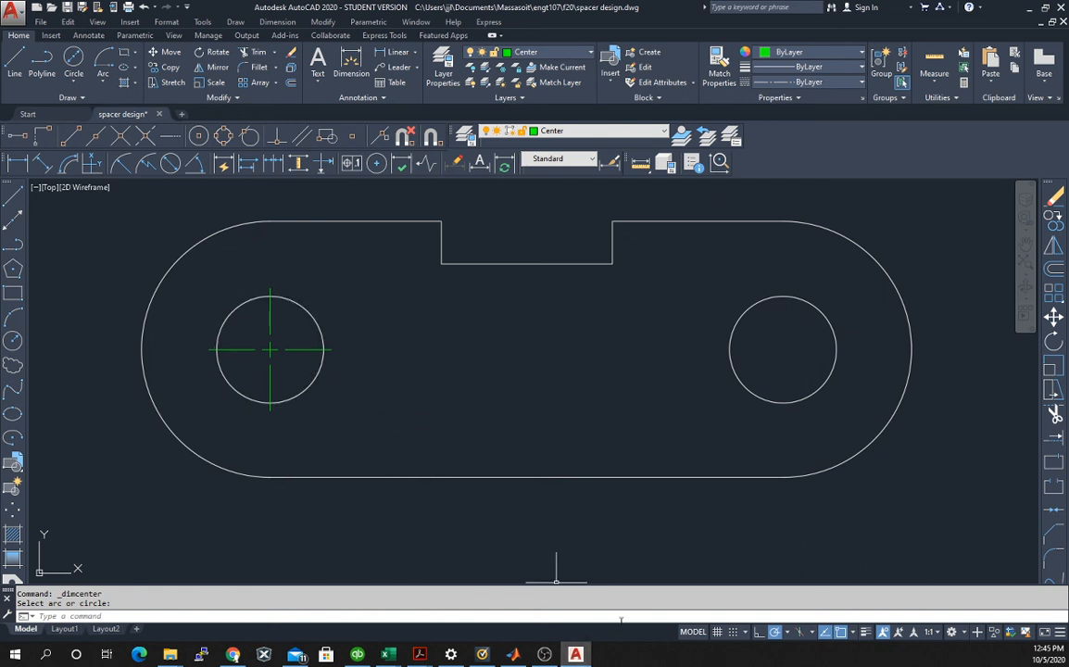
click(544, 655)
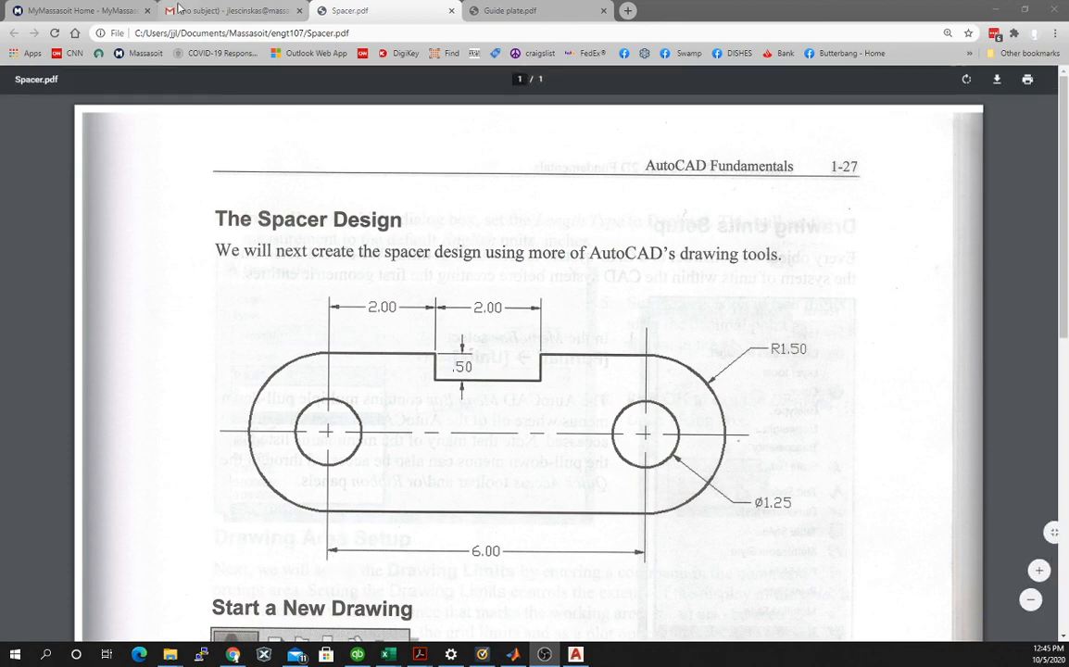
click(576, 656)
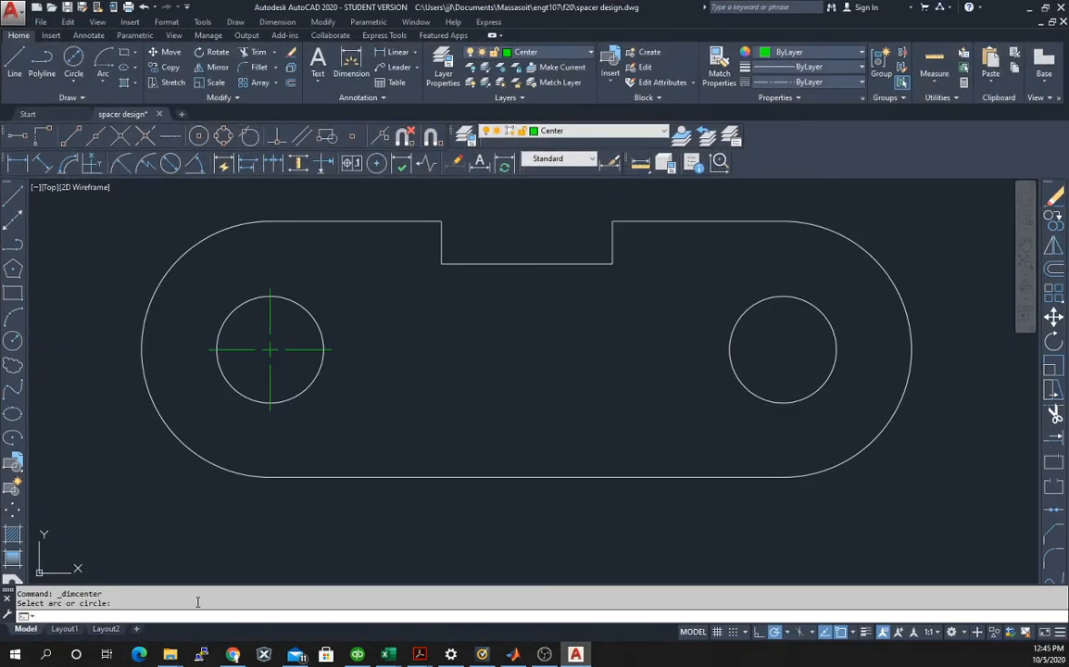
Undo the center lines placed on the left circle.
text(do)
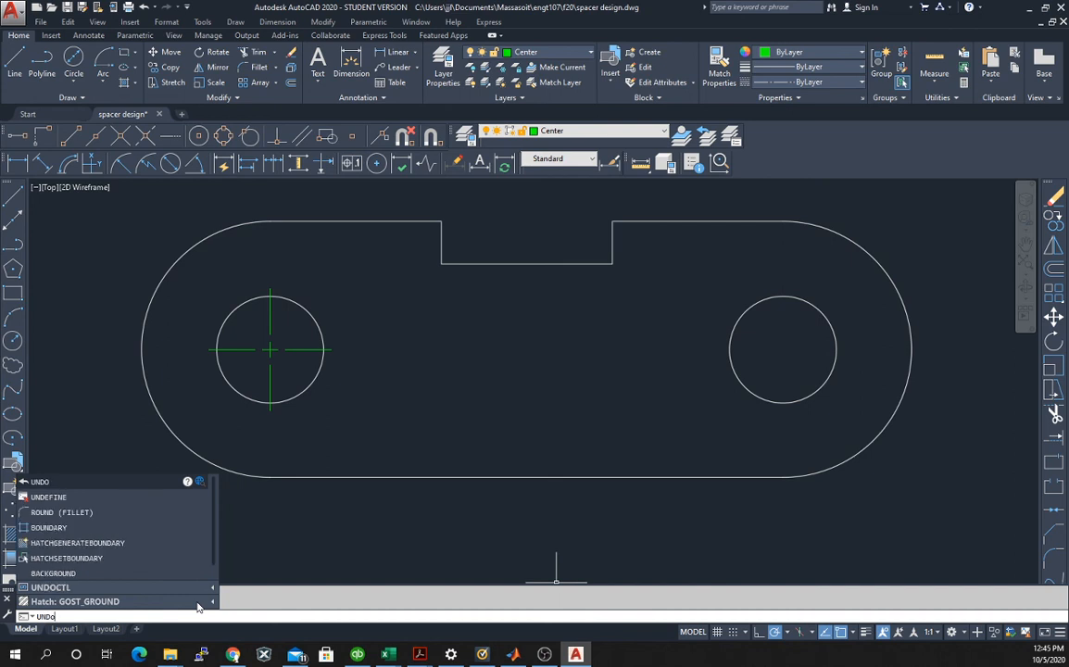
key(Return)
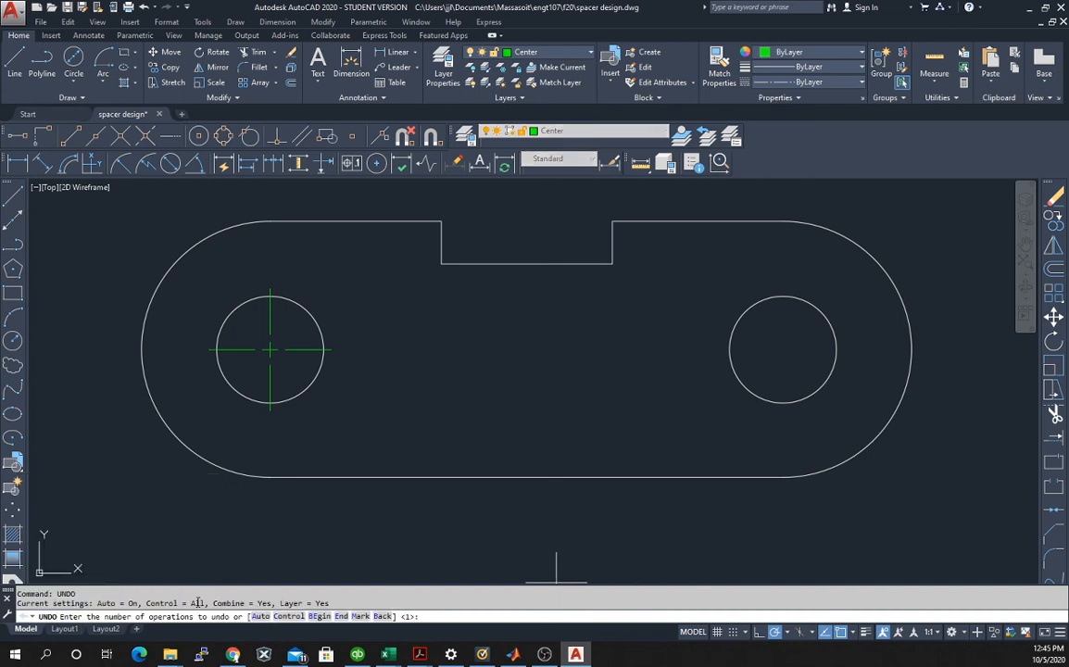
key(Return)
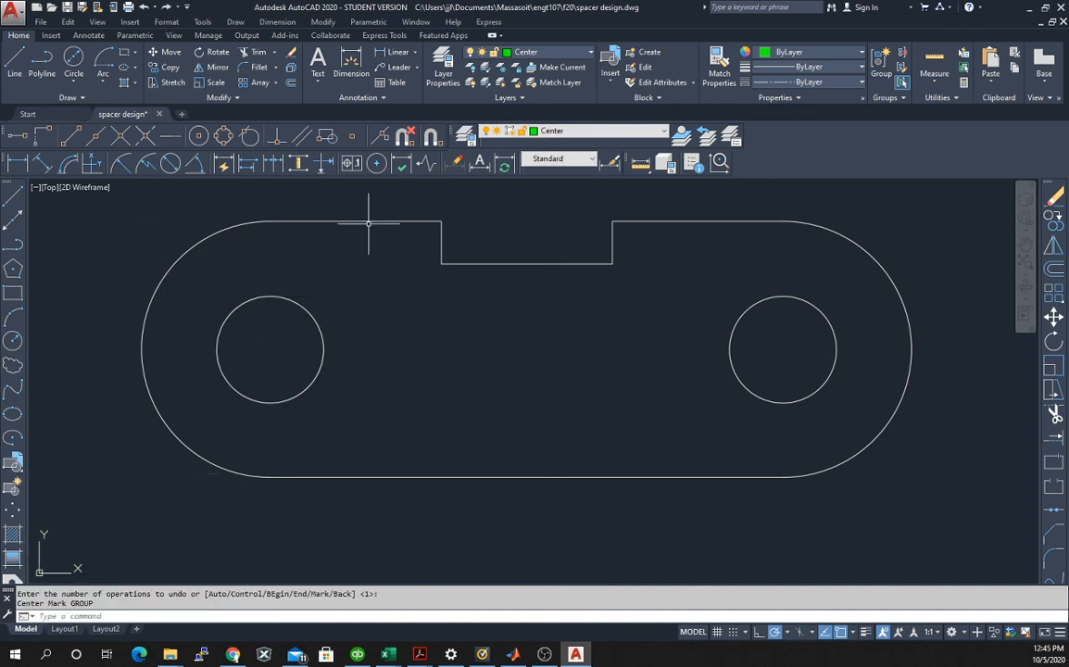
Add center lines to the spacer's left and right end arcs and compare them with the Spacer.pdf reference before returning to AutoCAD.
click(377, 164)
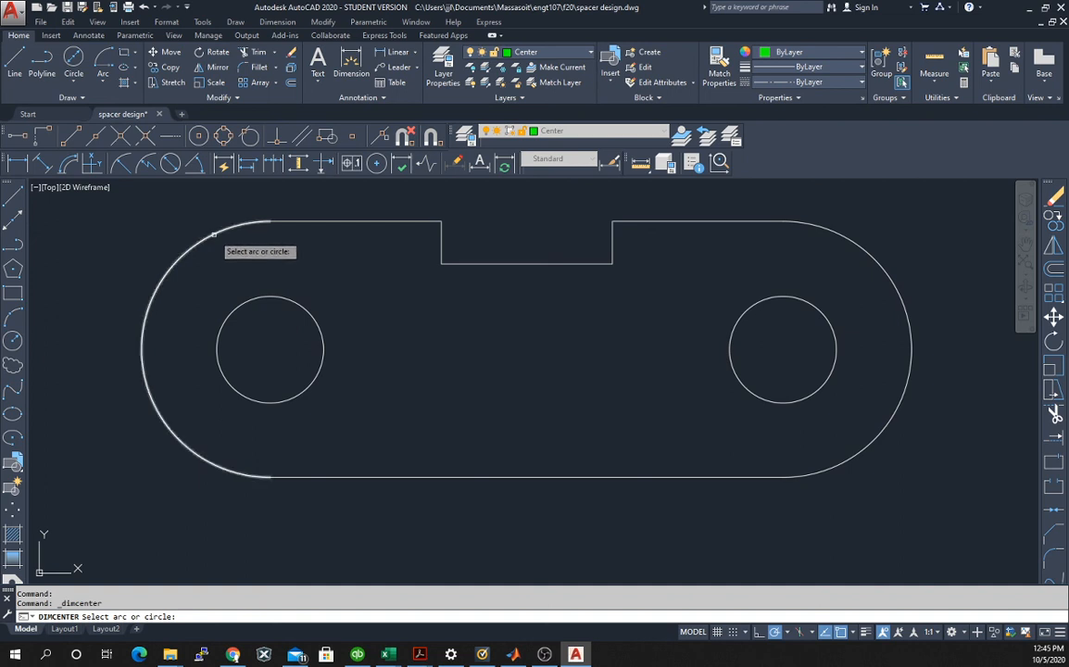
click(214, 233)
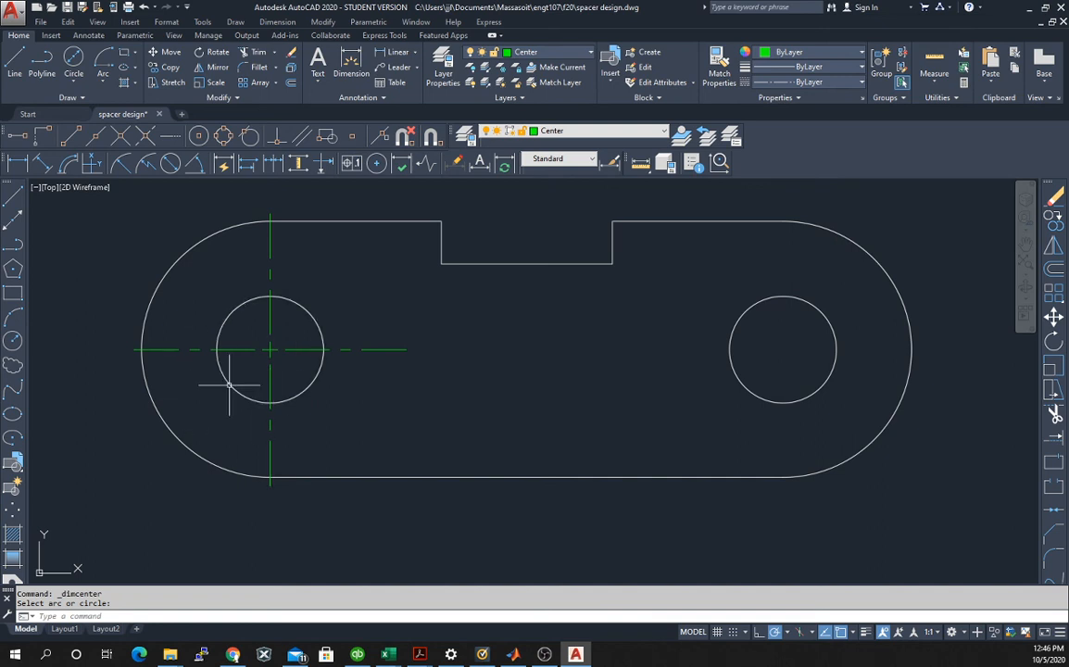
click(377, 163)
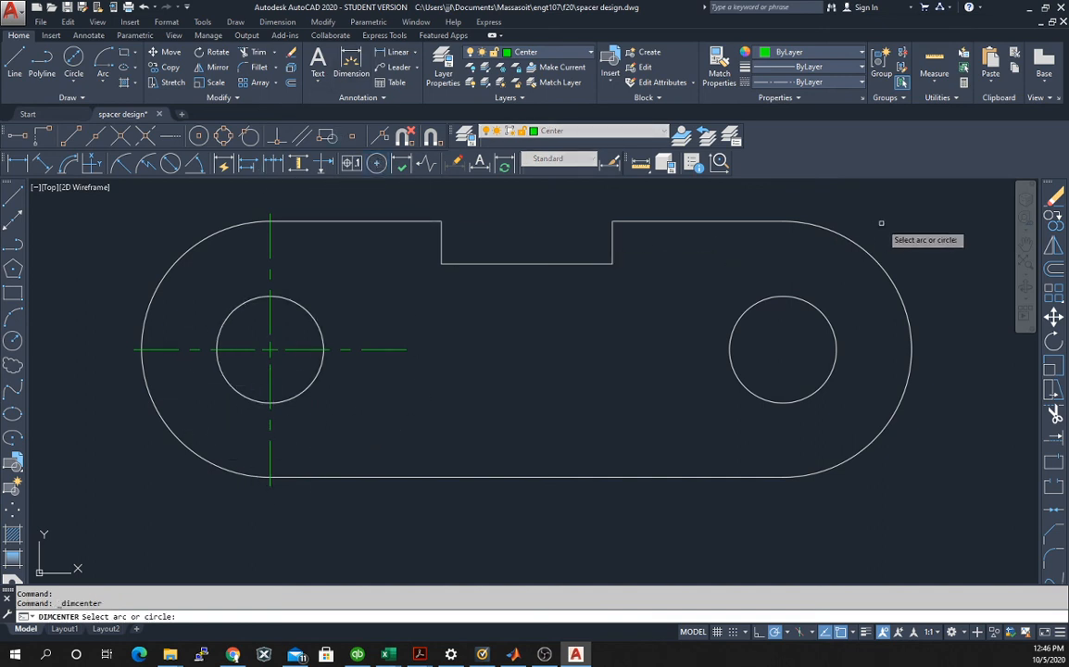
click(869, 255)
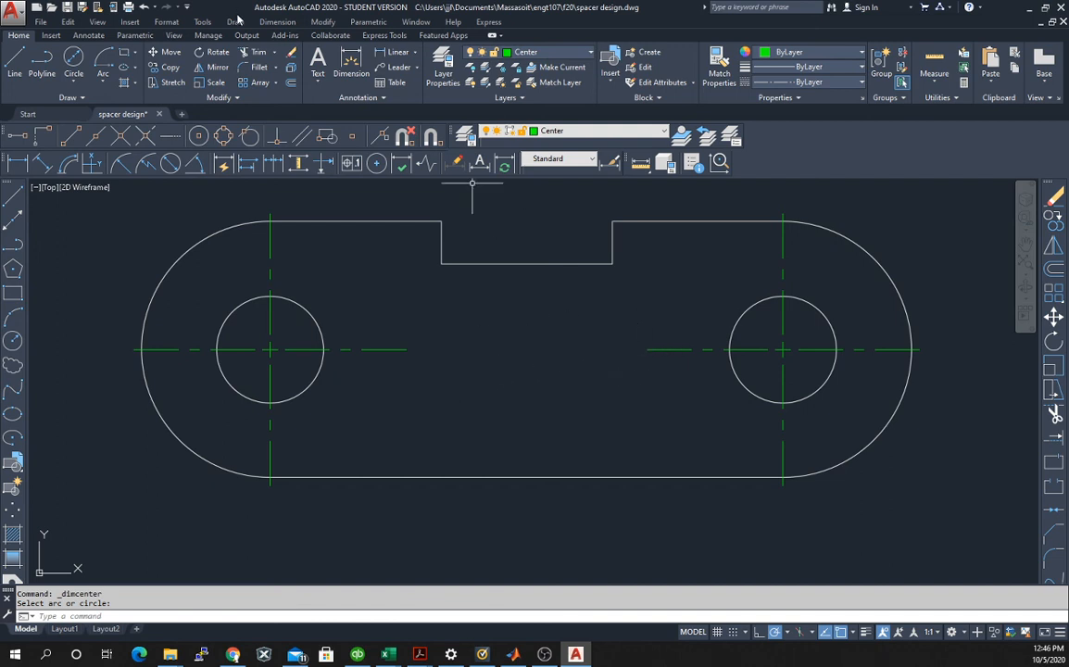
click(576, 656)
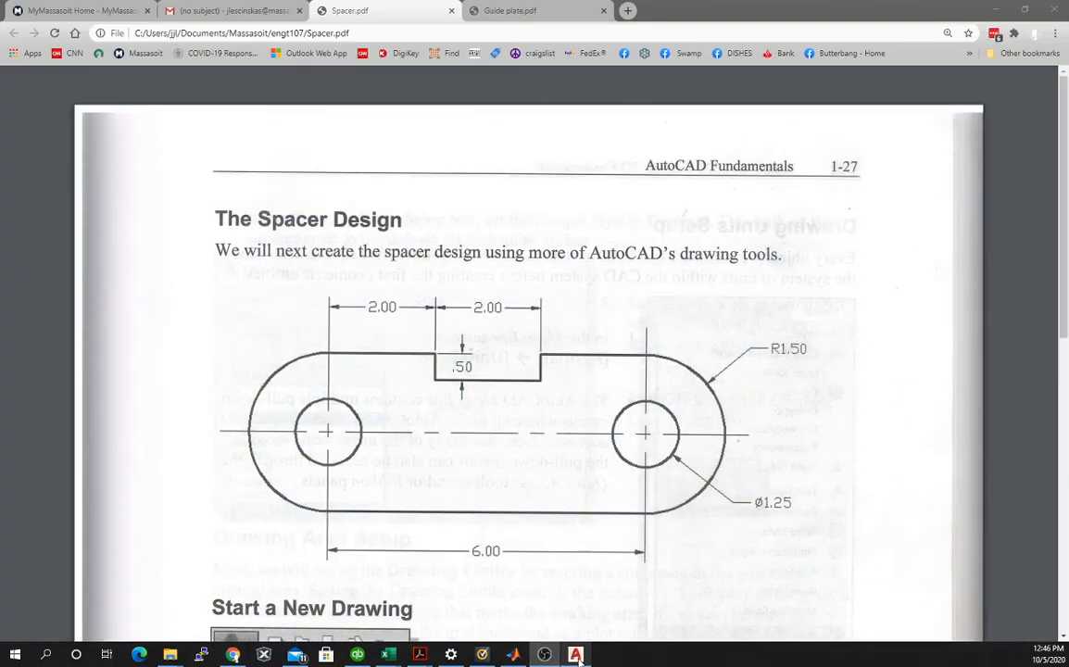
click(575, 655)
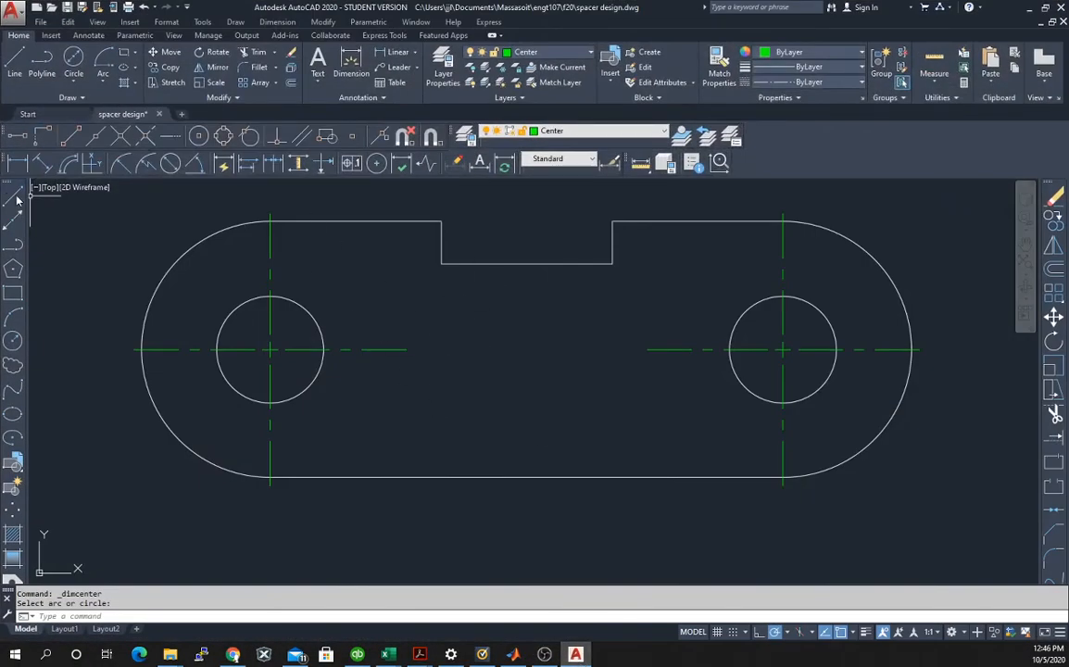
Try stretching the two inner horizontal center line segments toward each other near the spacer's middle, and undo both stretches.
click(400, 349)
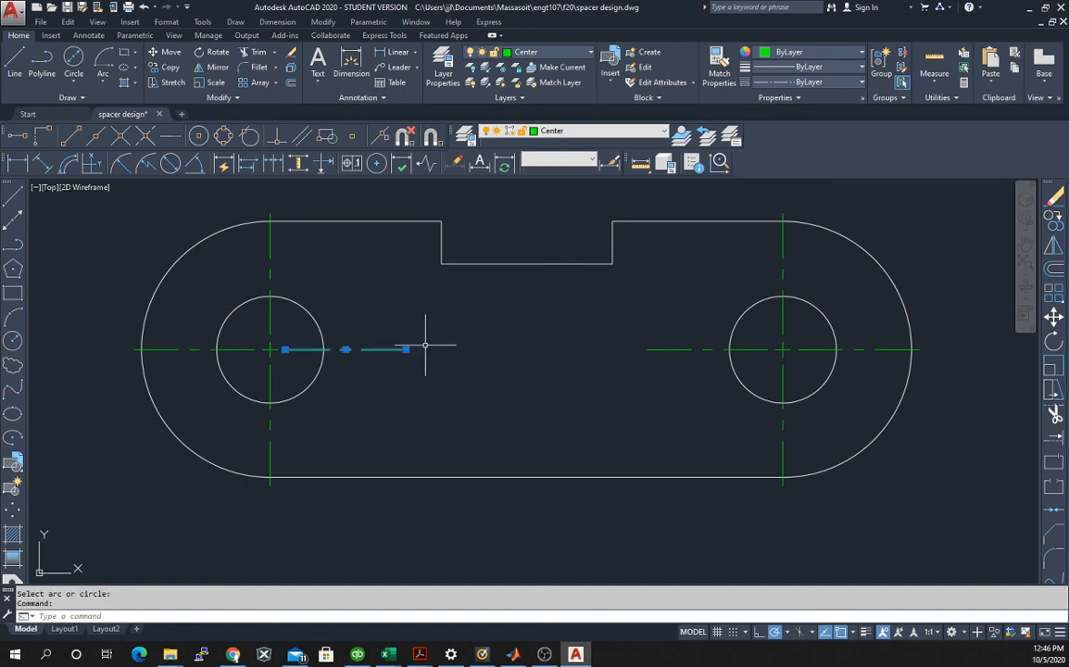
click(407, 349)
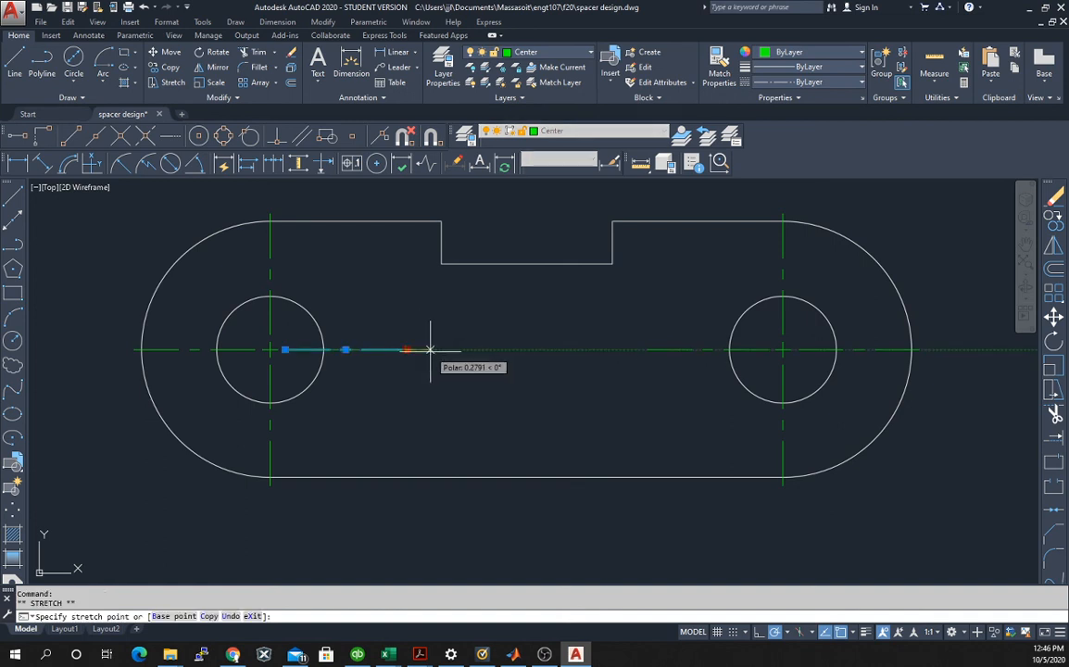
click(526, 349)
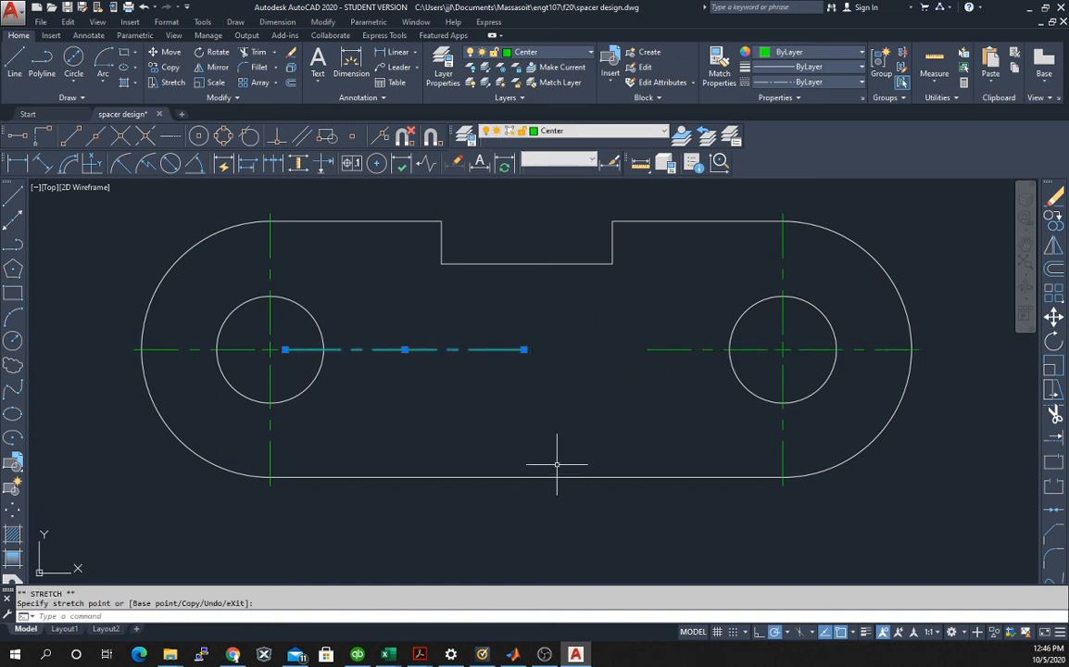
click(649, 350)
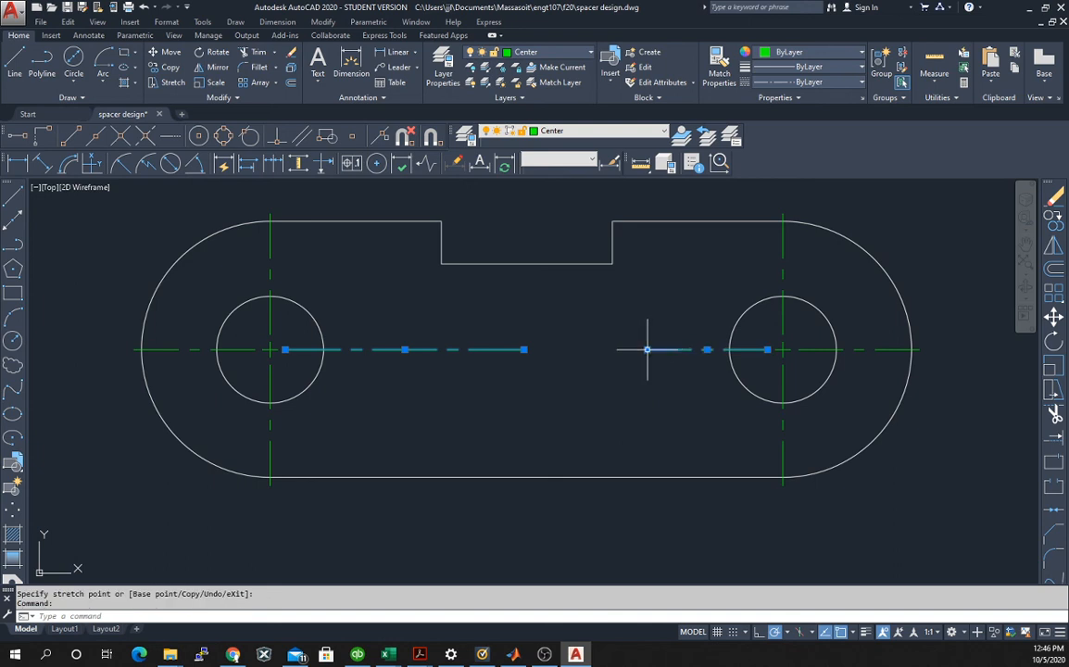
click(647, 350)
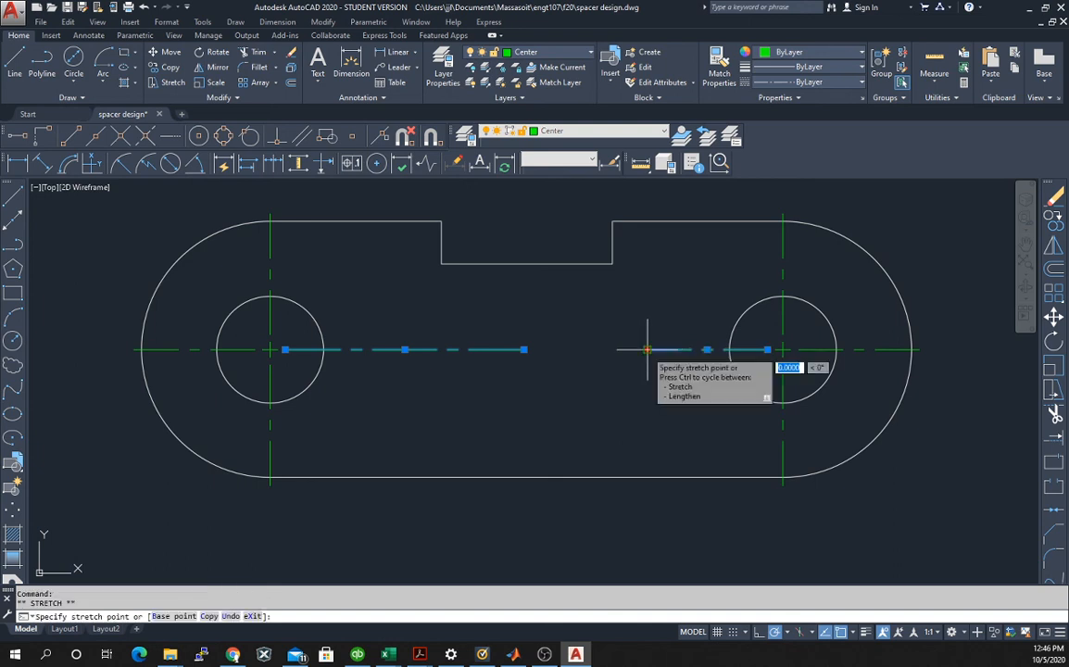
click(543, 350)
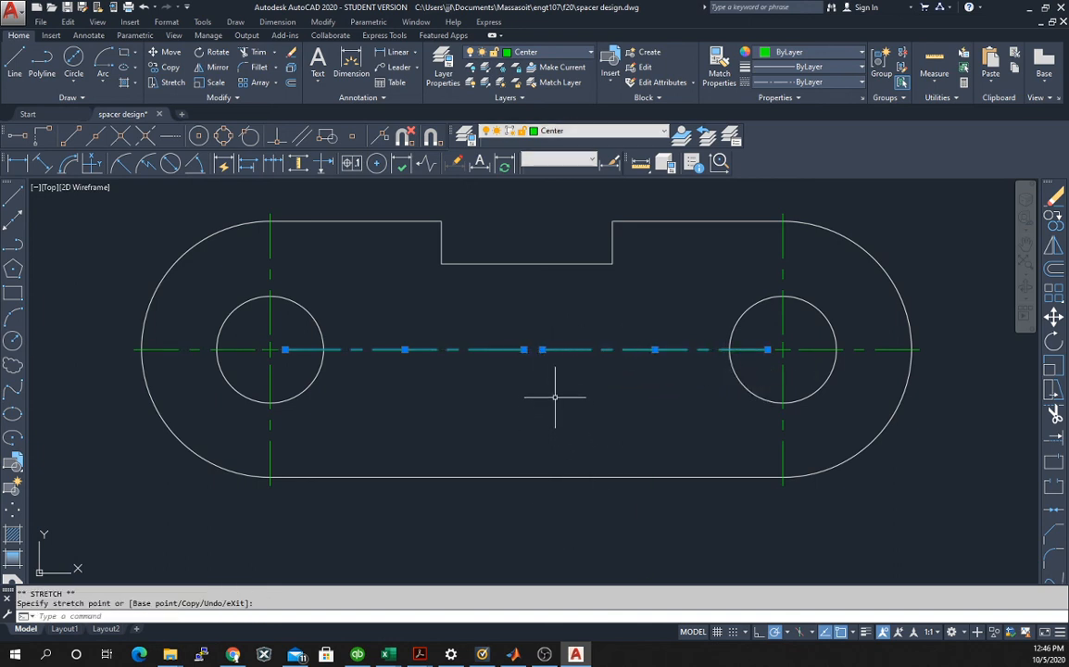
click(550, 388)
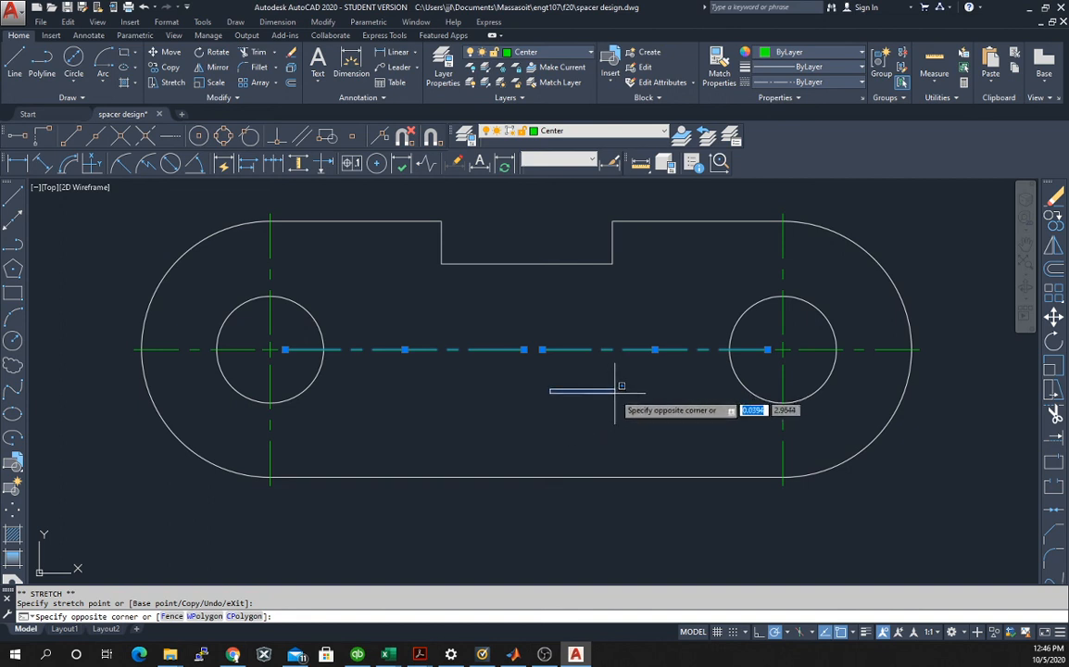
key(Escape)
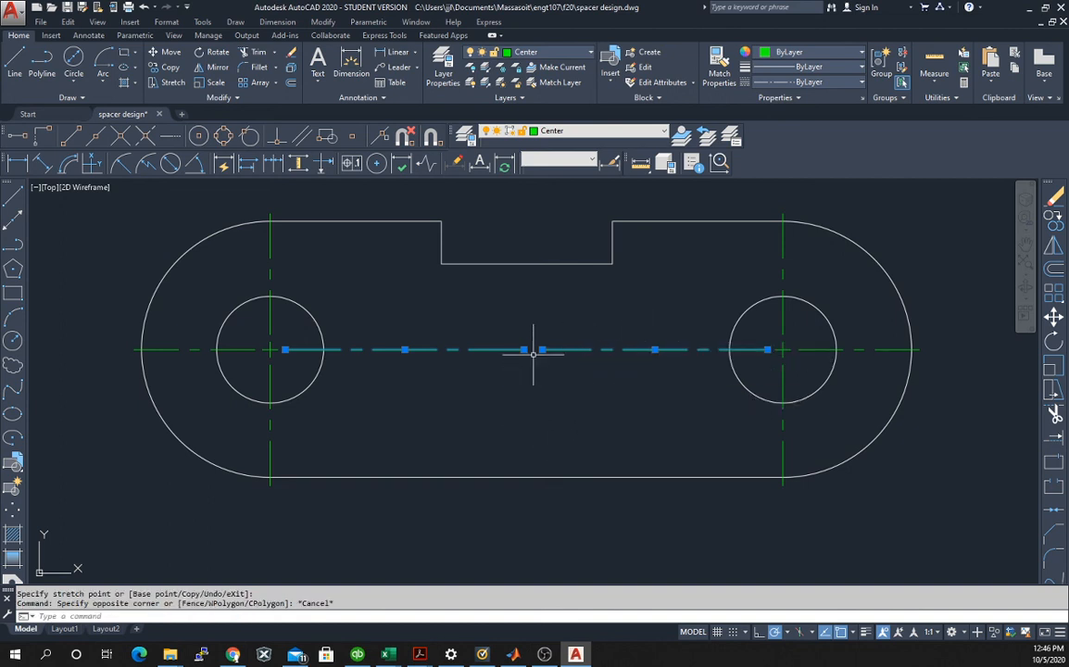
click(159, 6)
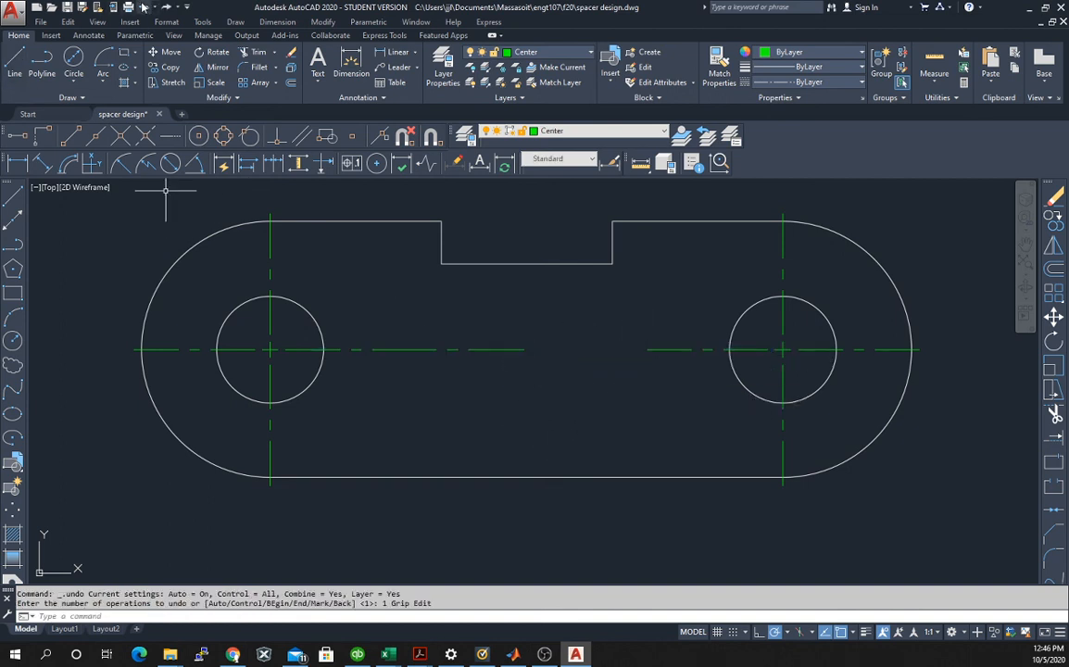
Draw a horizontal line on the Center layer joining the facing inner endpoints of the left and right center lines.
click(11, 197)
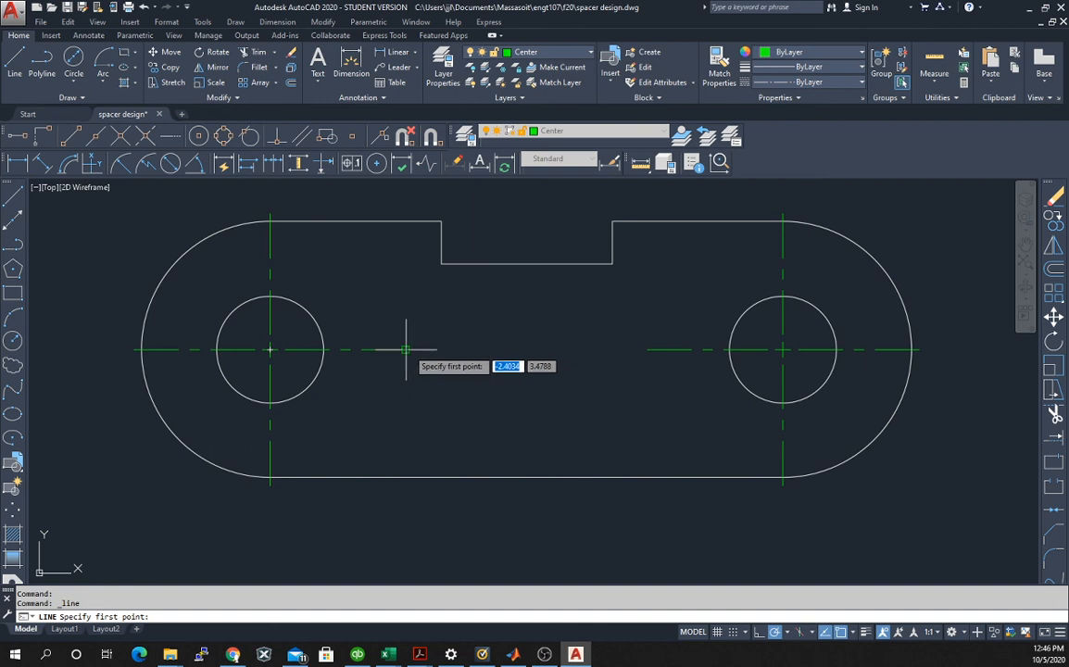
click(407, 351)
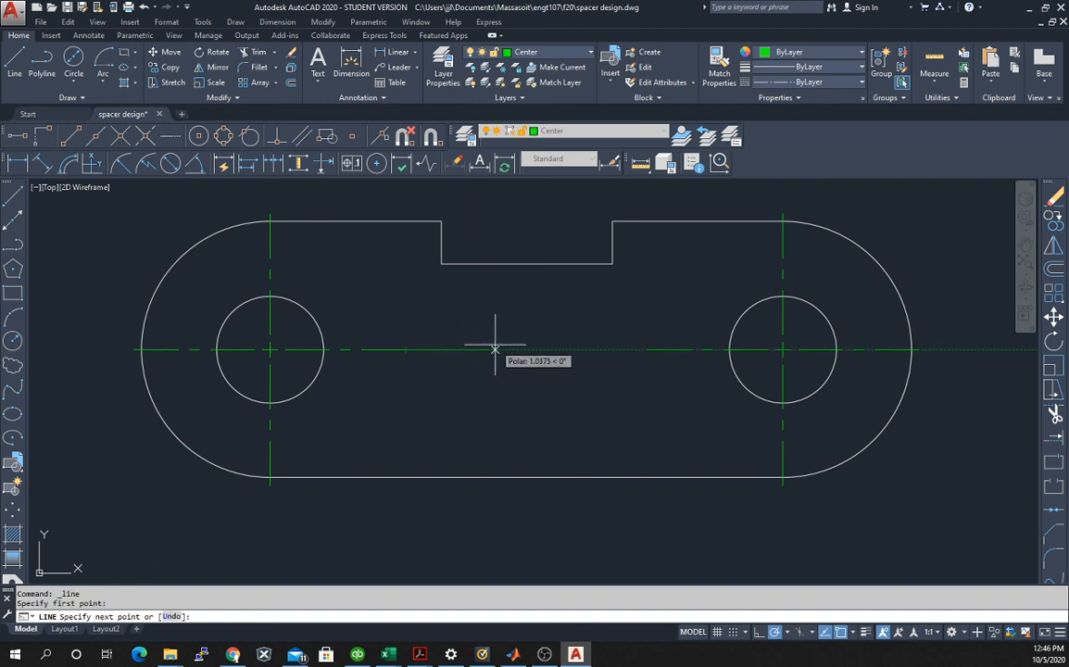
click(647, 351)
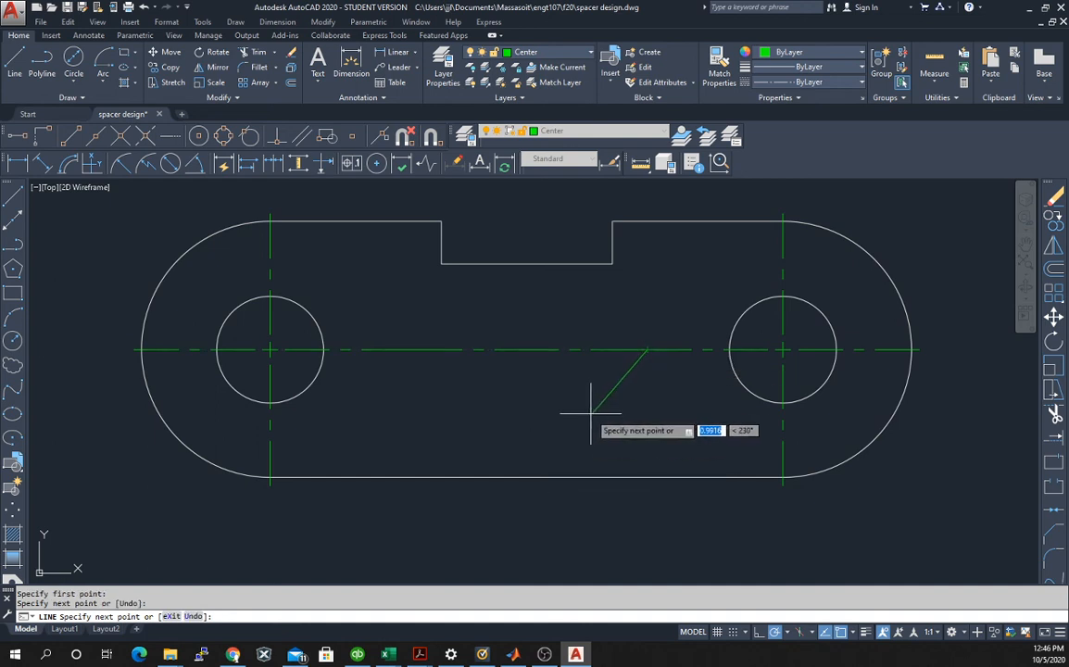
key(Escape)
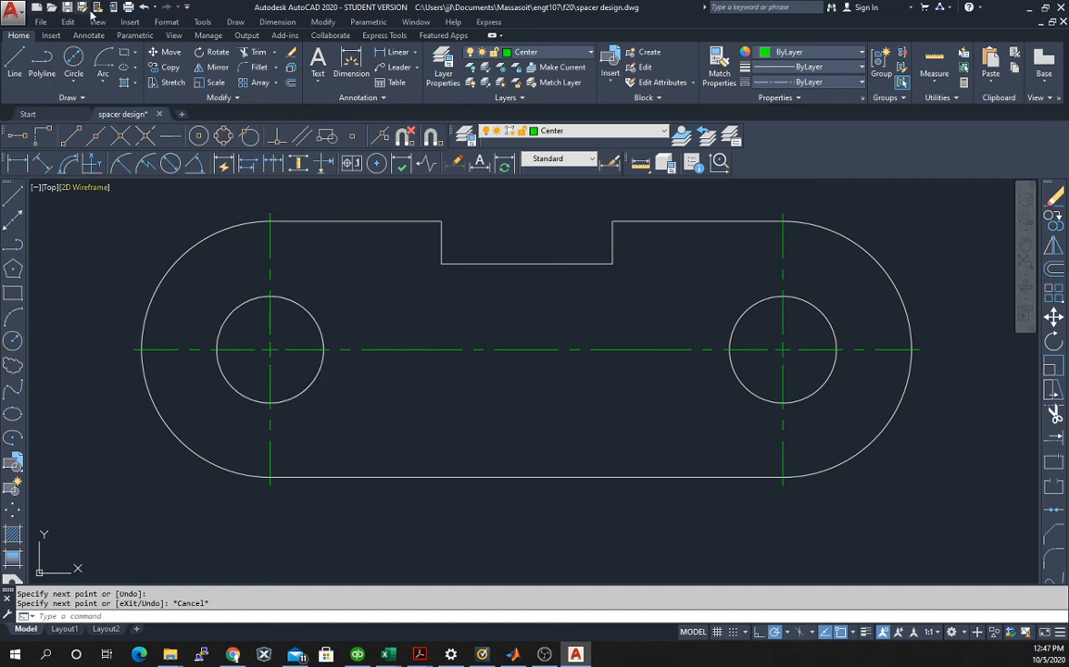
click(42, 22)
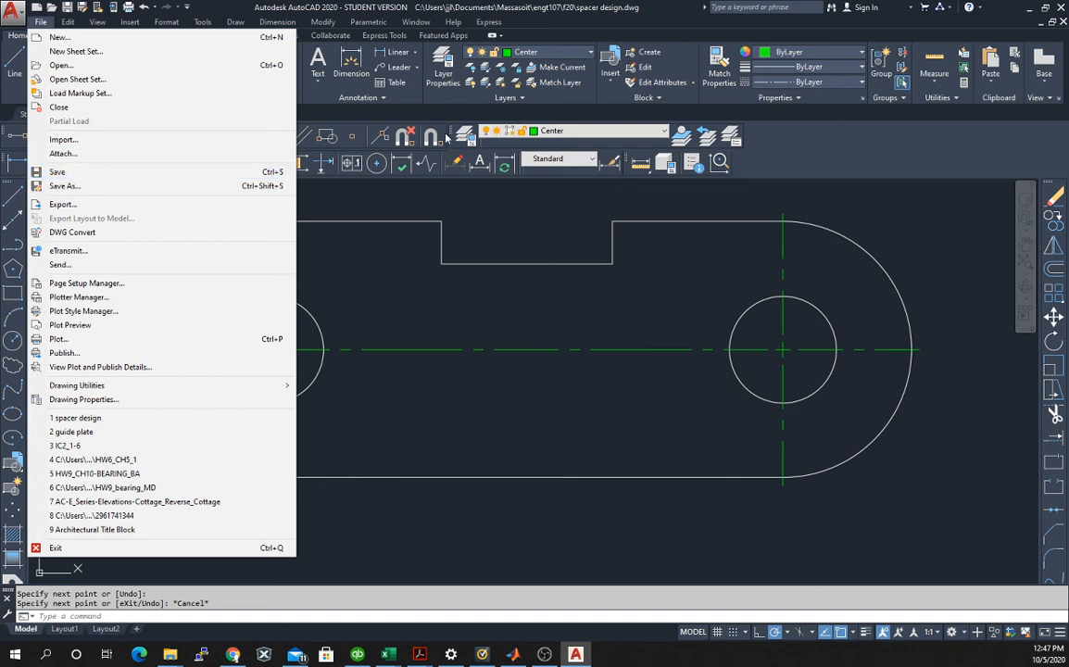
click(507, 237)
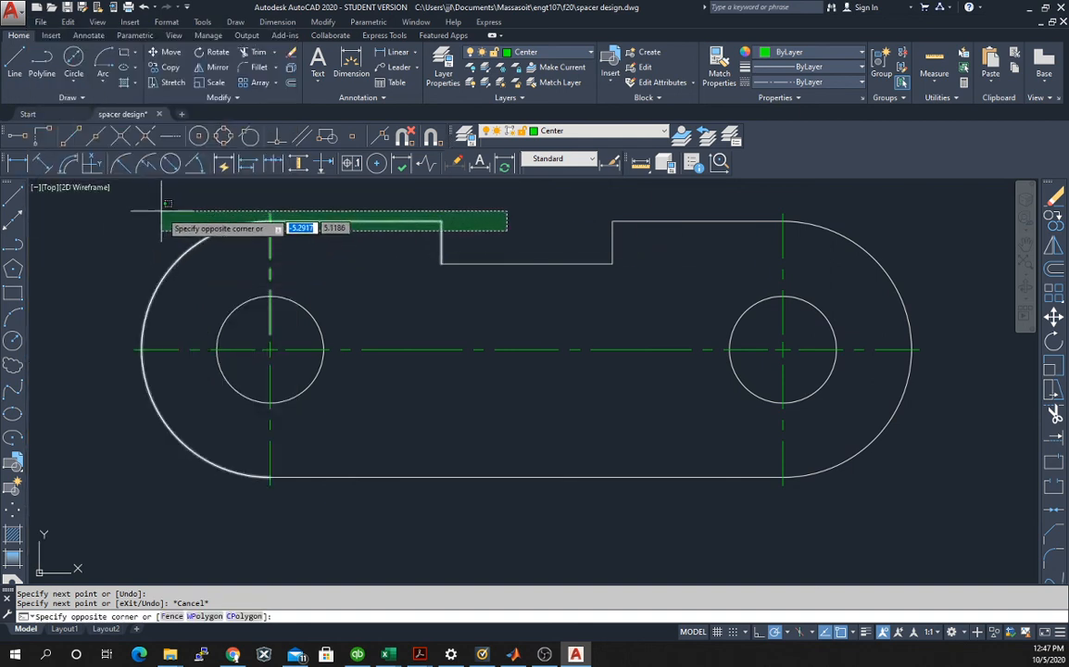
key(Escape)
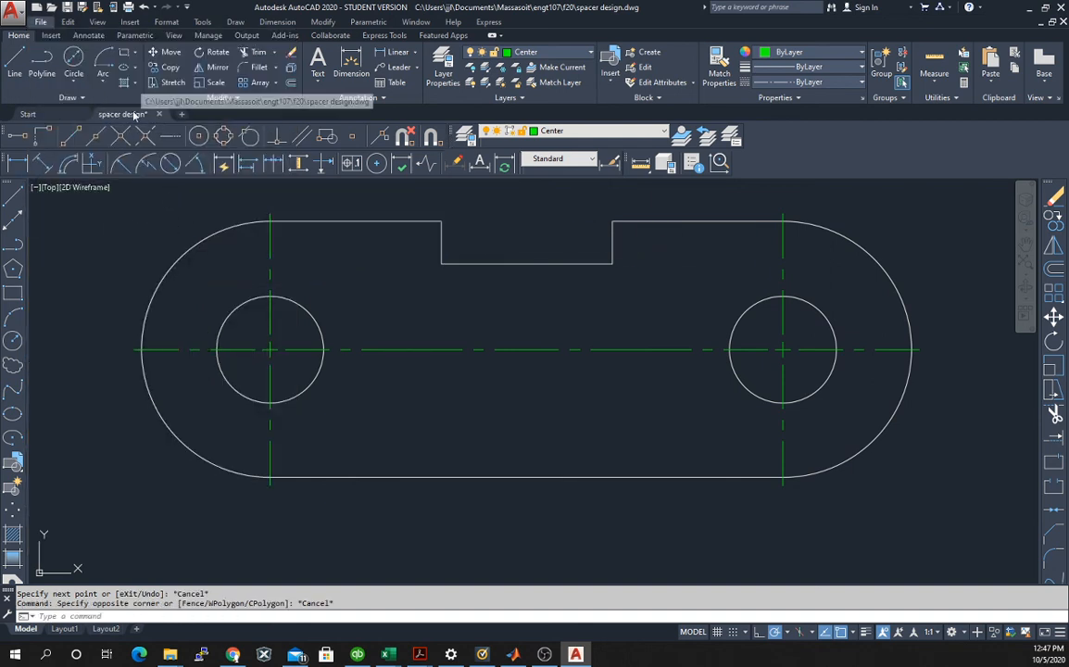
Save the spacer design drawing under its existing name.
click(41, 22)
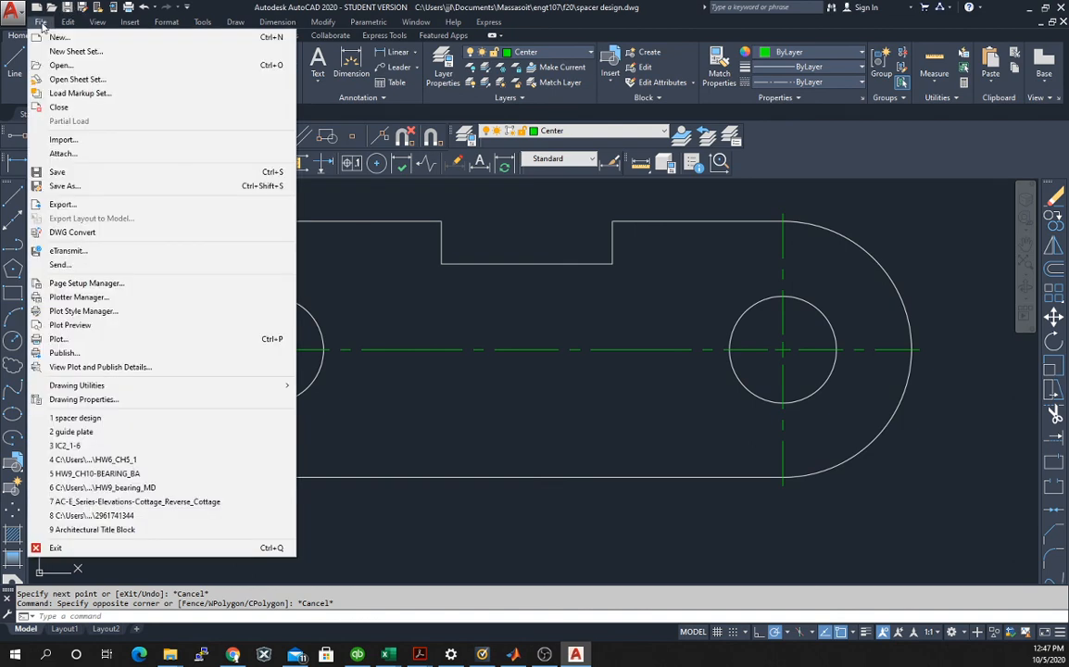
click(58, 172)
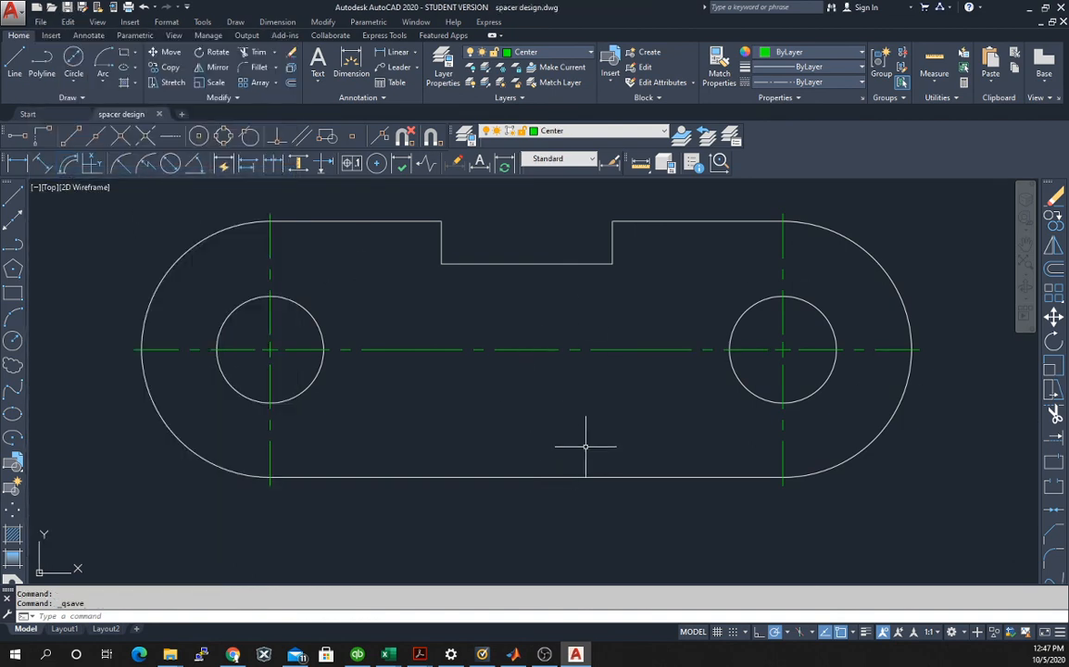